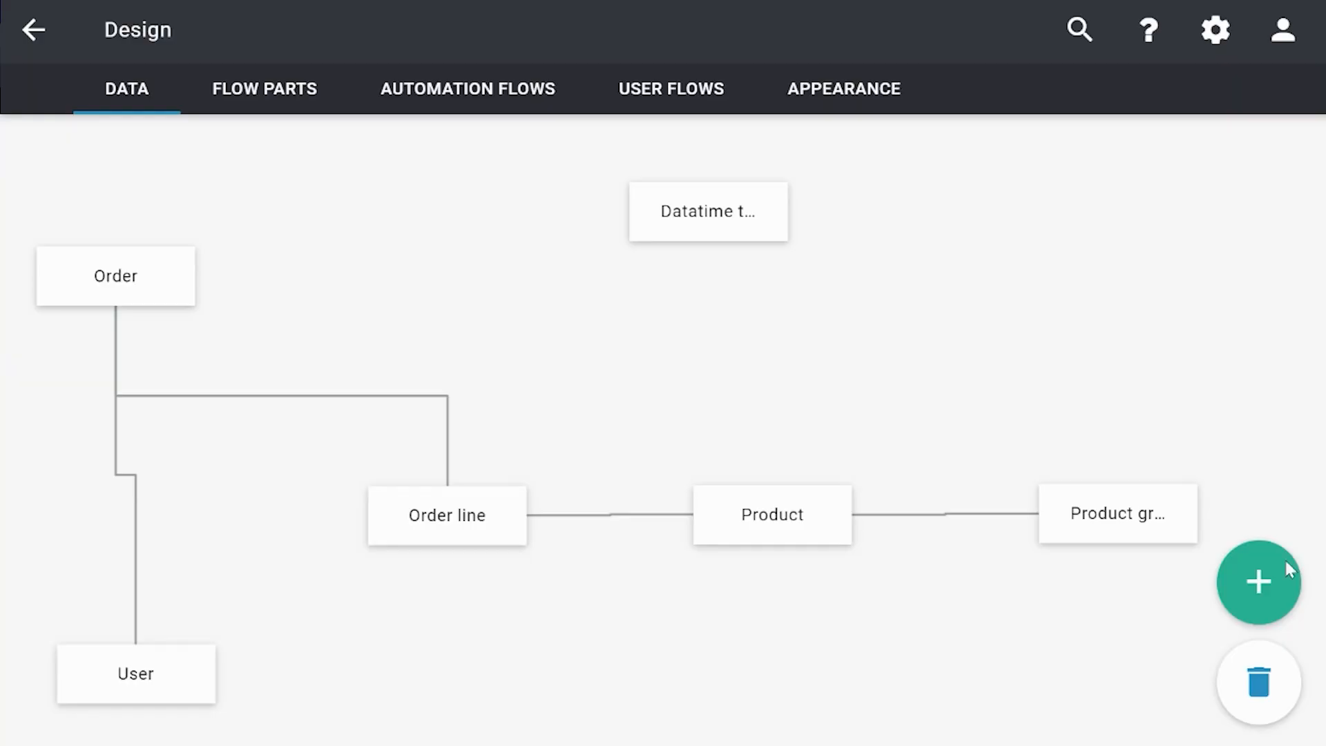
Step: Add a data item named DocumentTest and place it in the open area between Order and Datatime test
click(1289, 571)
click(620, 370)
text(D)
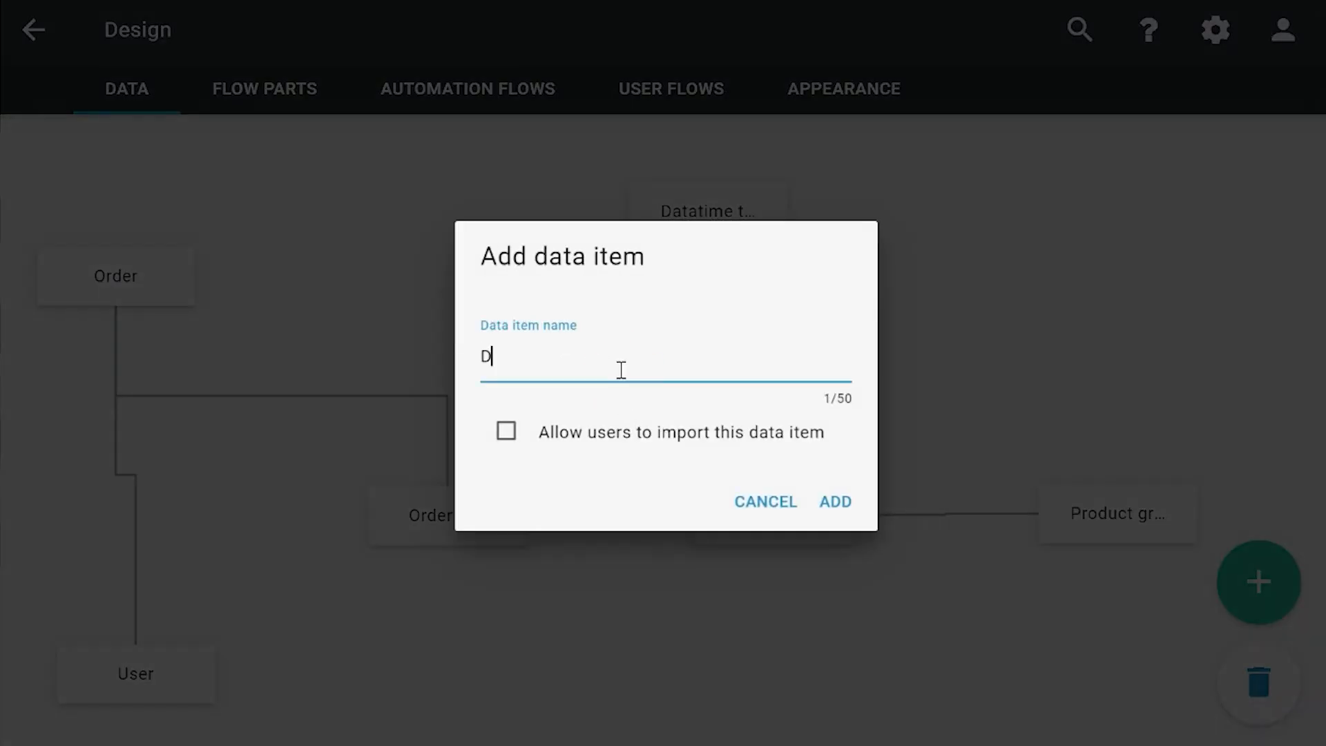
text(ocumentTest)
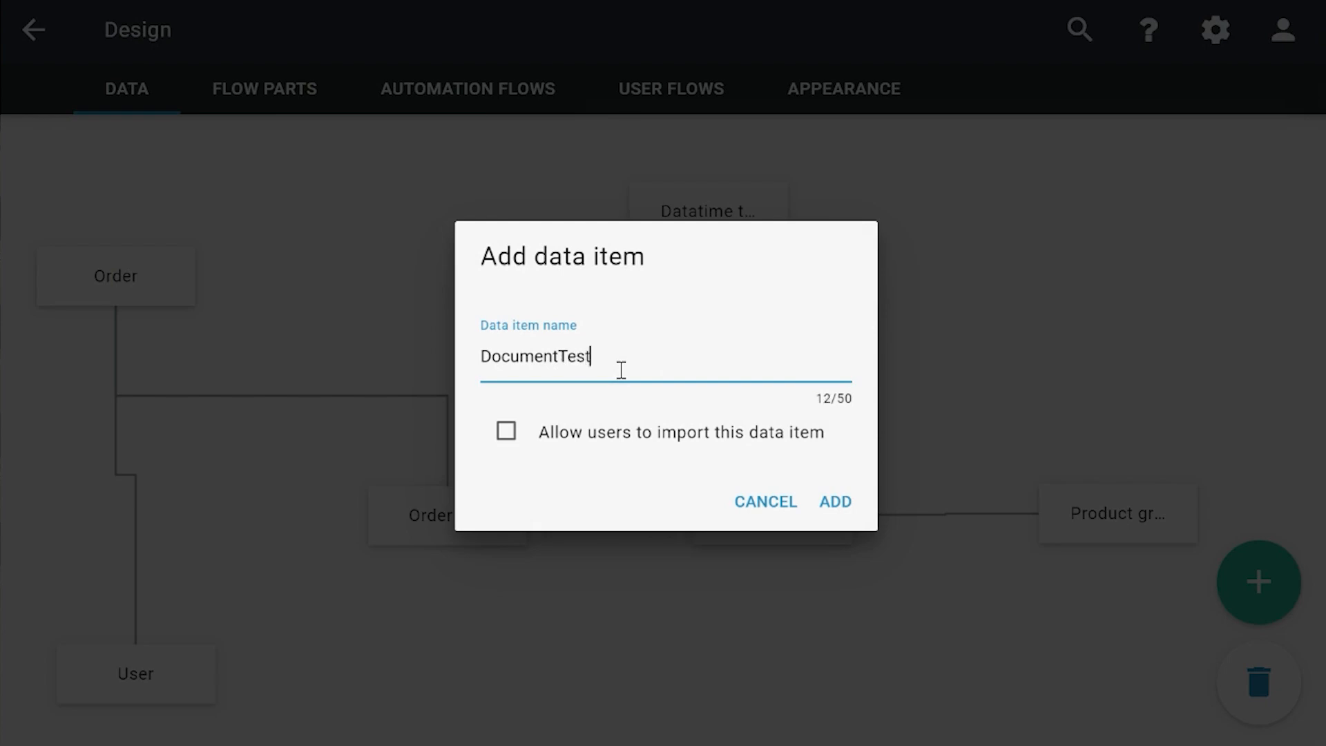
key(Return)
drag(98, 201, 438, 209)
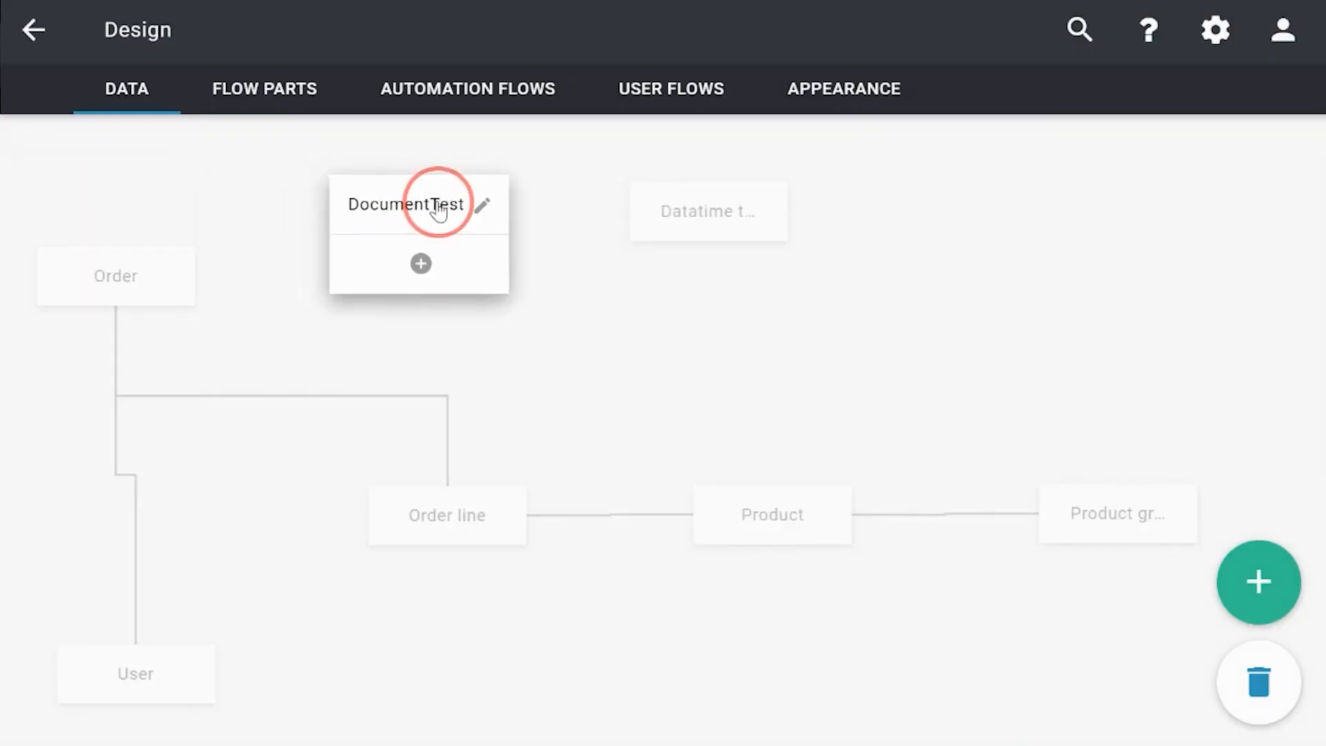
Step: Add a file property of type Any file, named "Any file", to the DocumentTest data item
click(421, 263)
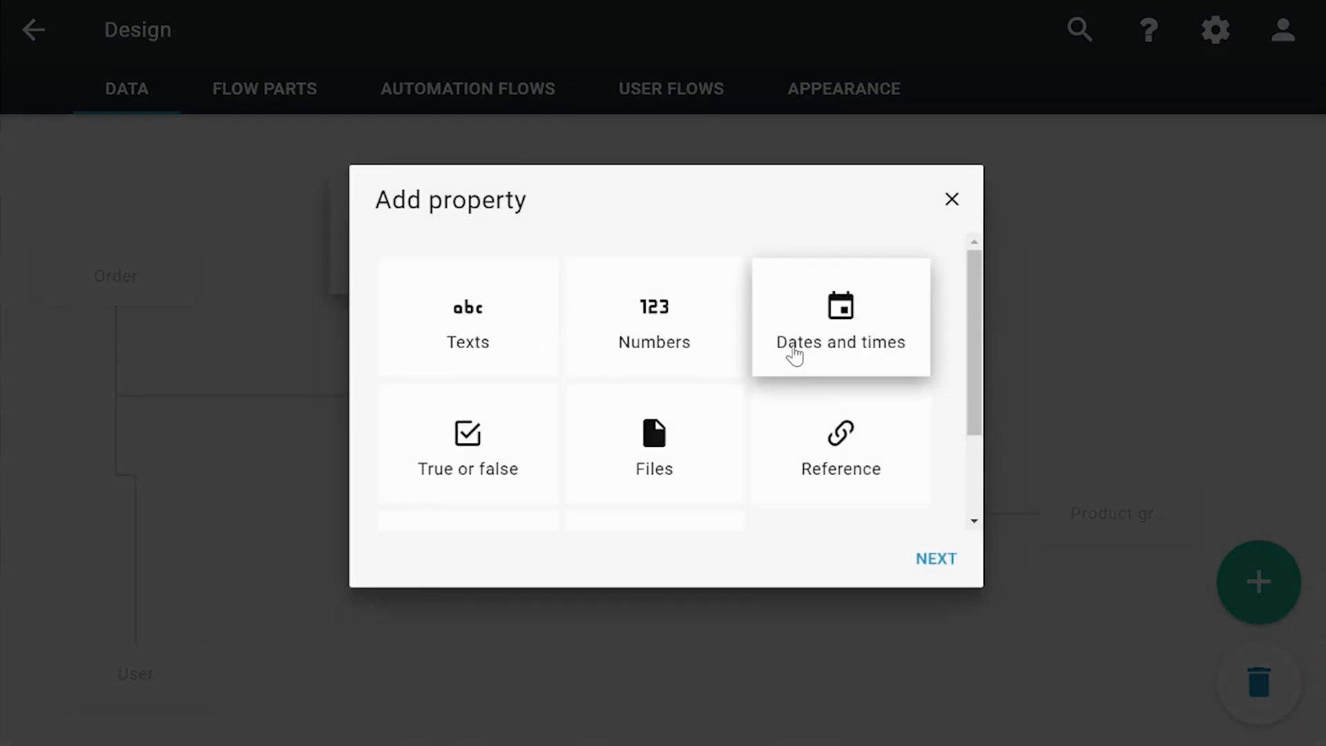
click(680, 466)
click(939, 556)
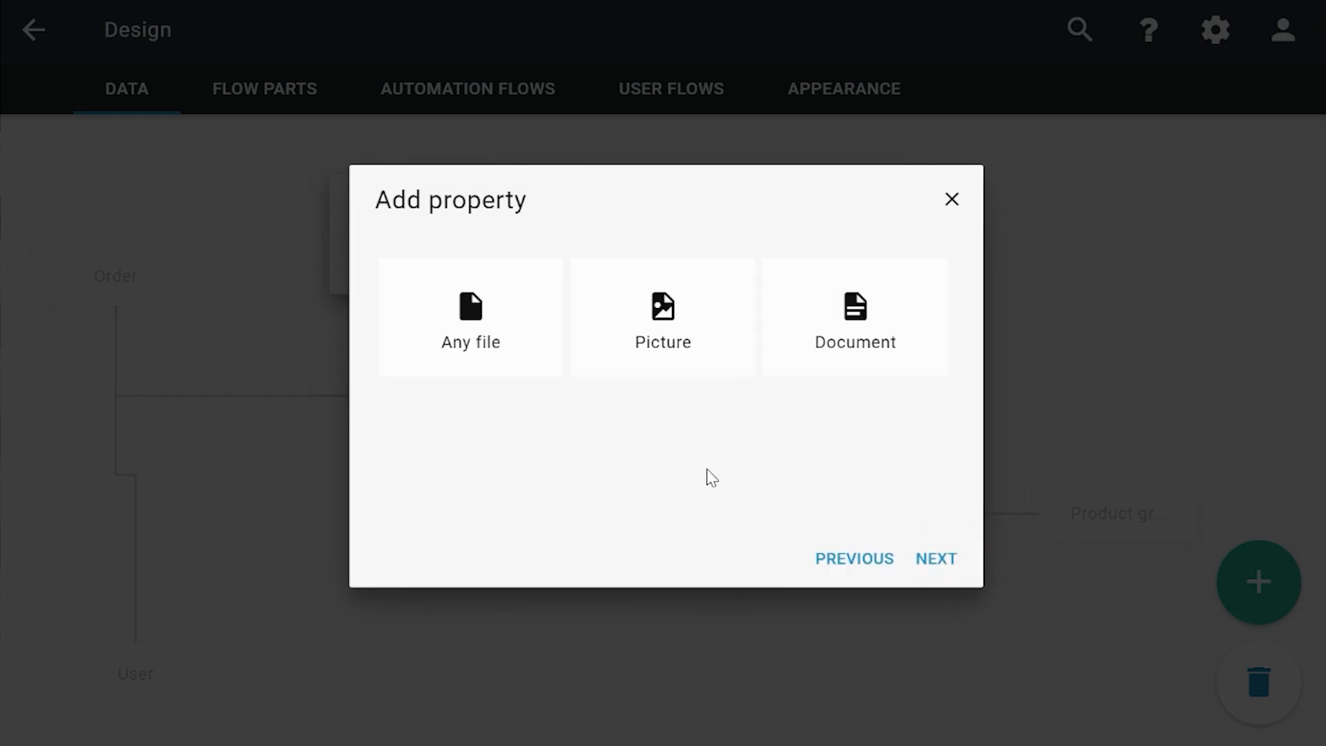
click(421, 359)
click(929, 557)
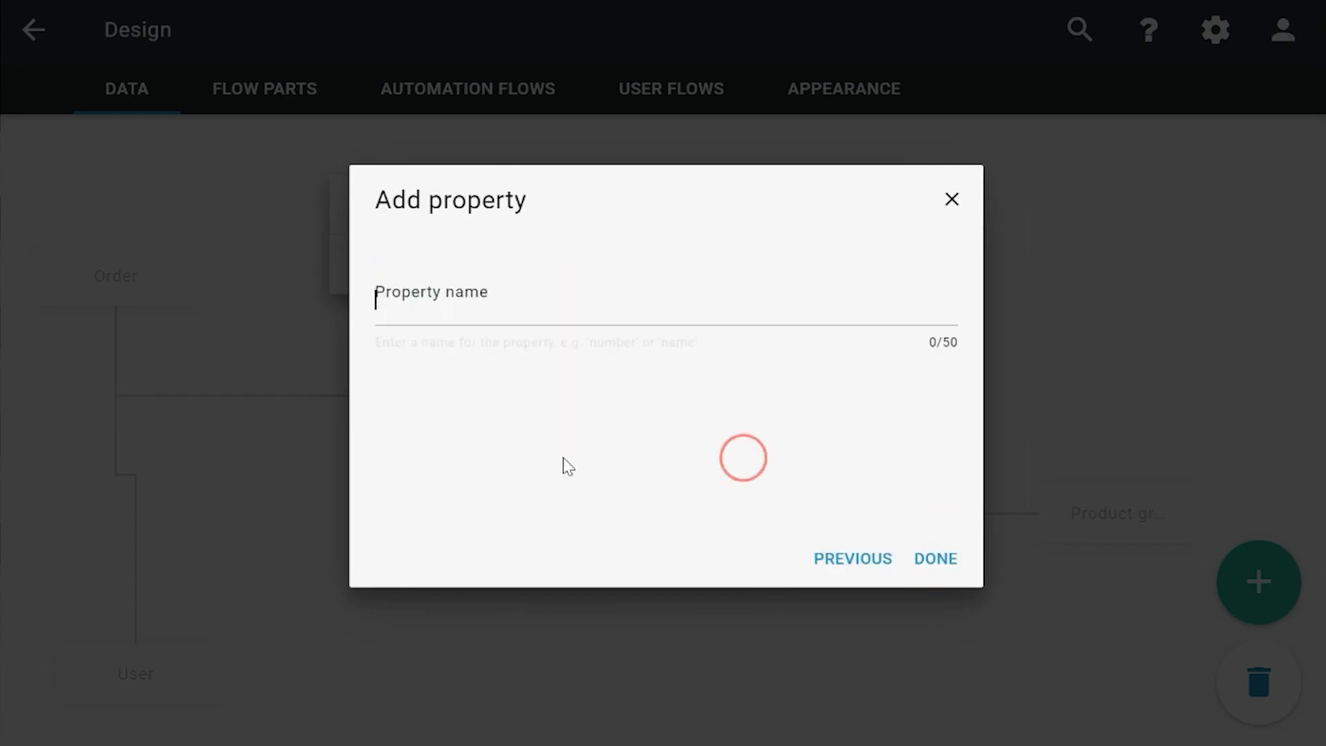
text(Any file)
key(Return)
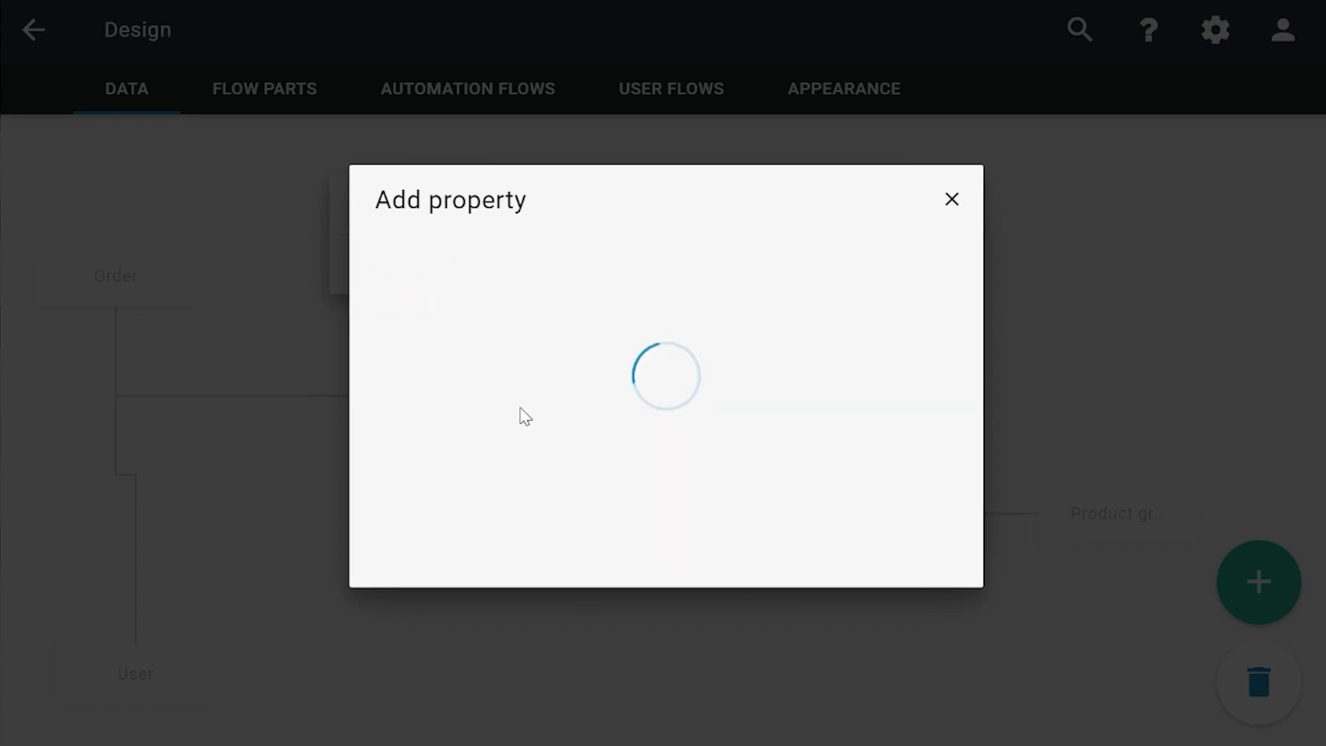
Step: Add a file property of type Picture, named "Picture", to the DocumentTest data item
click(379, 325)
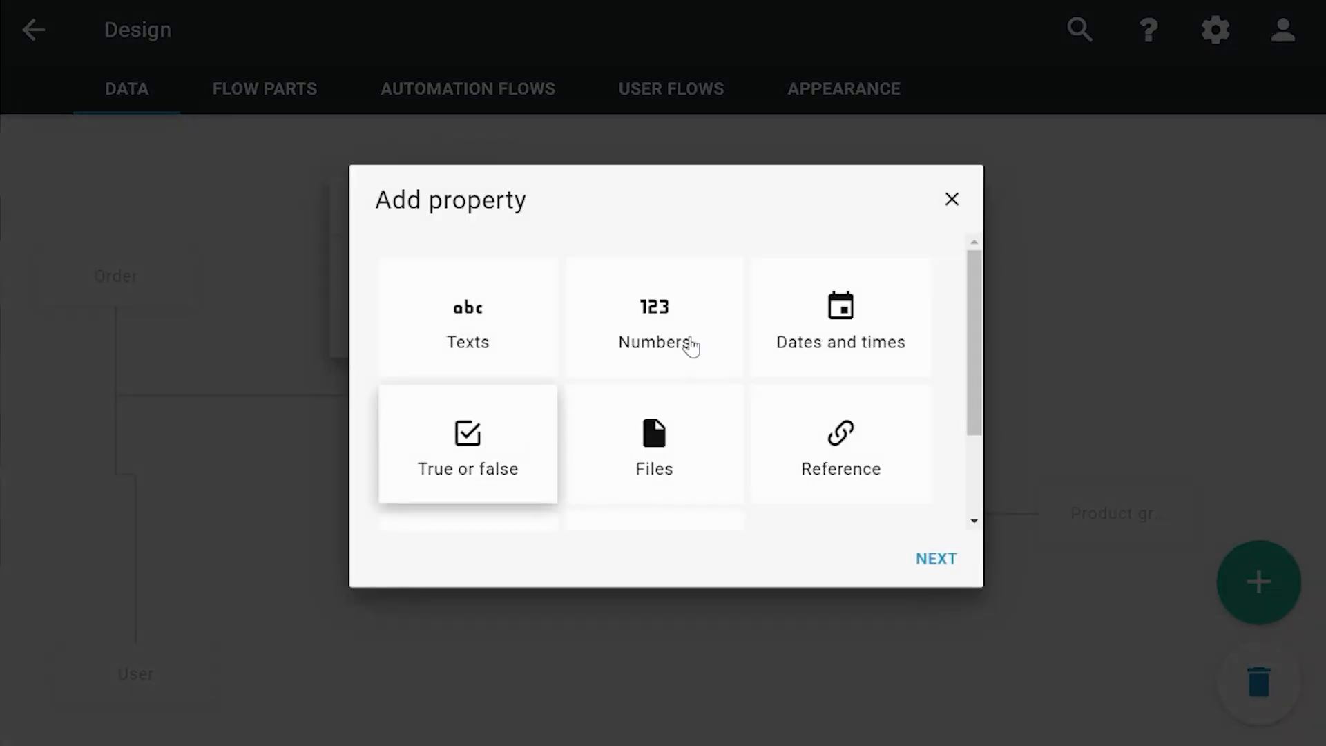
click(680, 432)
click(928, 556)
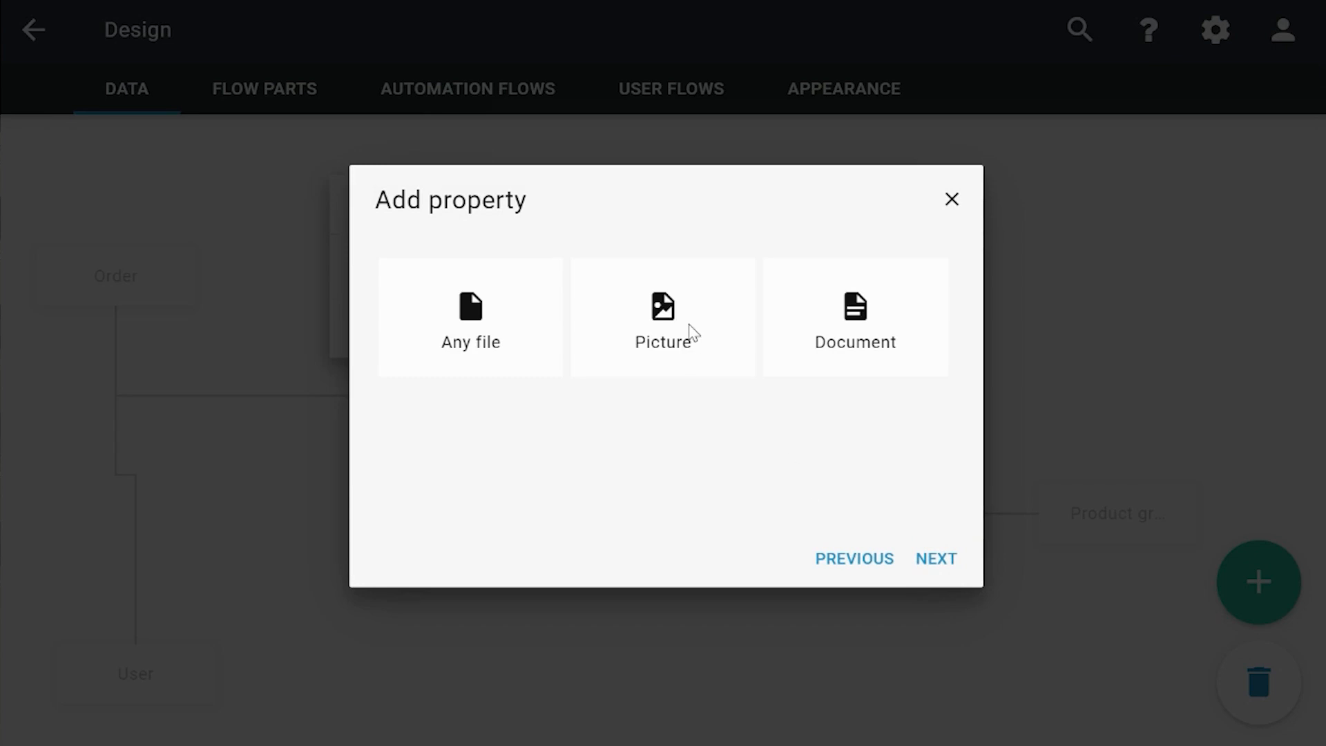
click(693, 332)
click(936, 558)
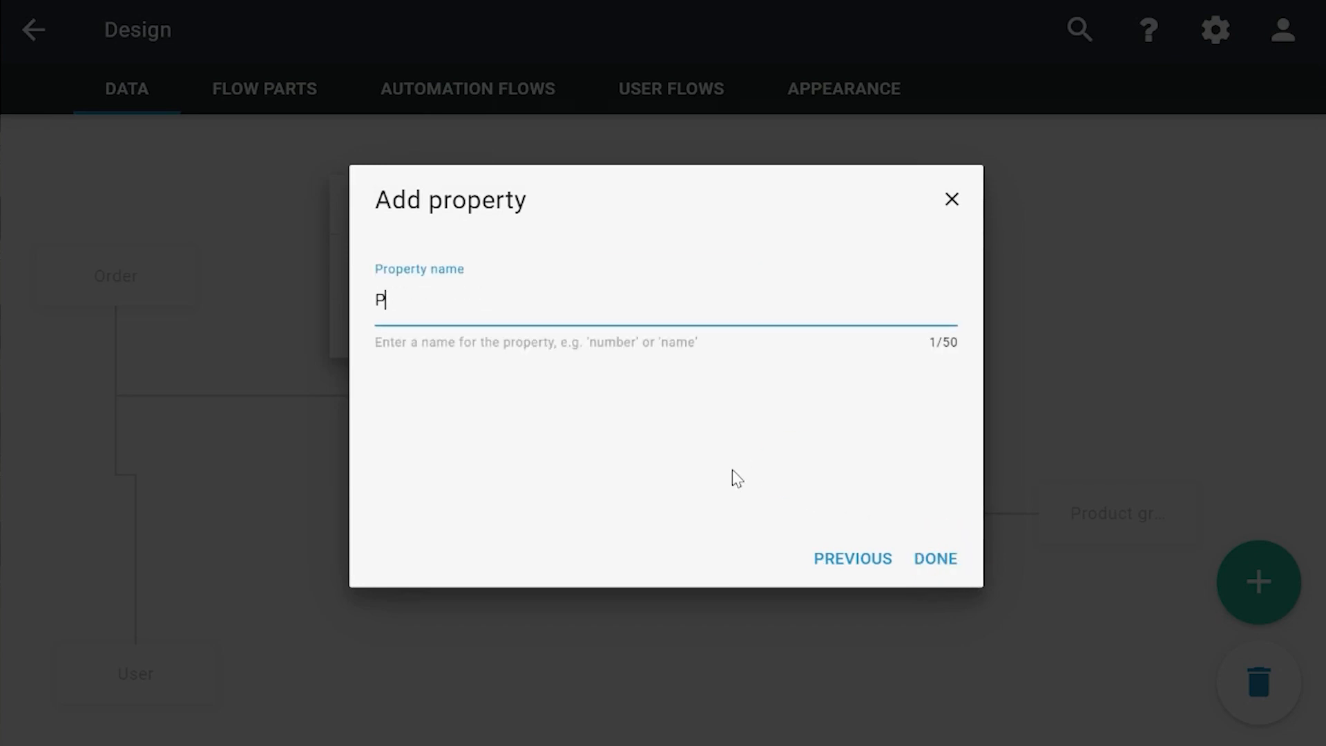
key(Return)
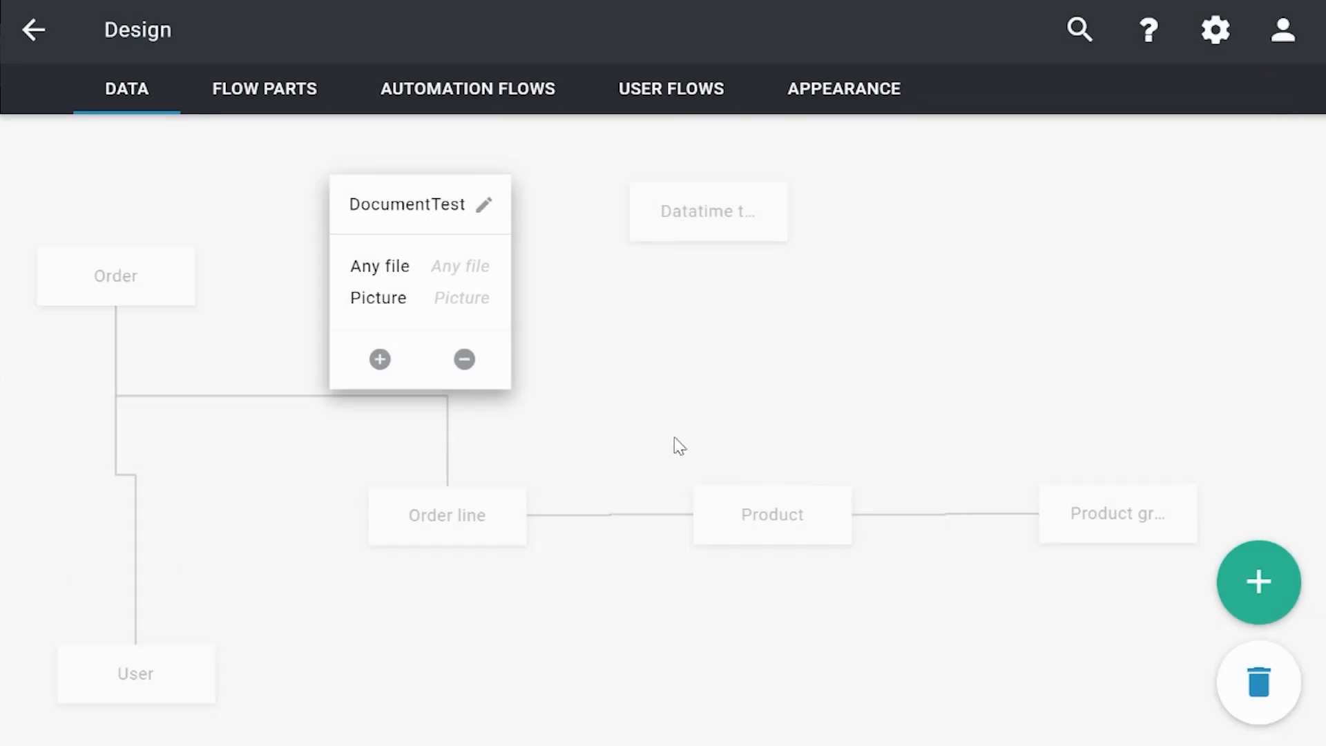
Step: Add a file property of type Document, named "Document", to DocumentTest, and shift the data item slightly toward Order
click(380, 359)
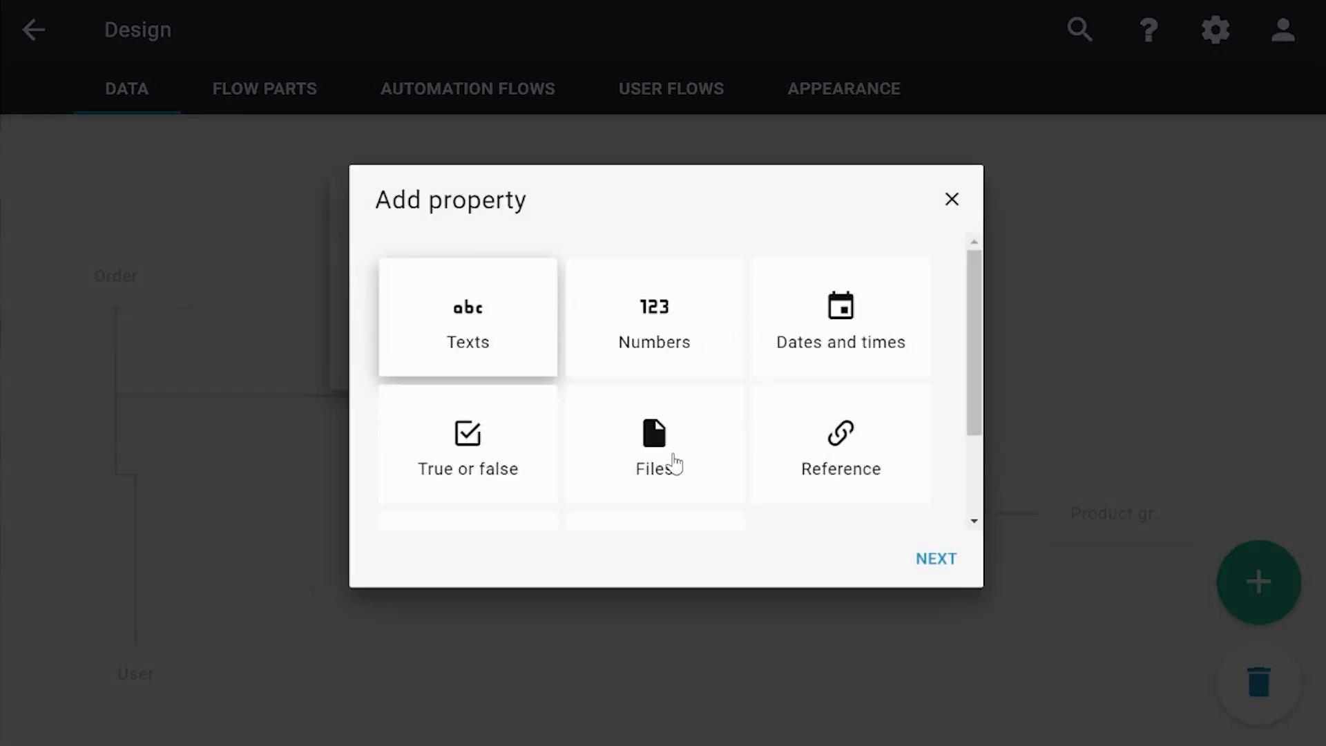
click(670, 459)
click(934, 559)
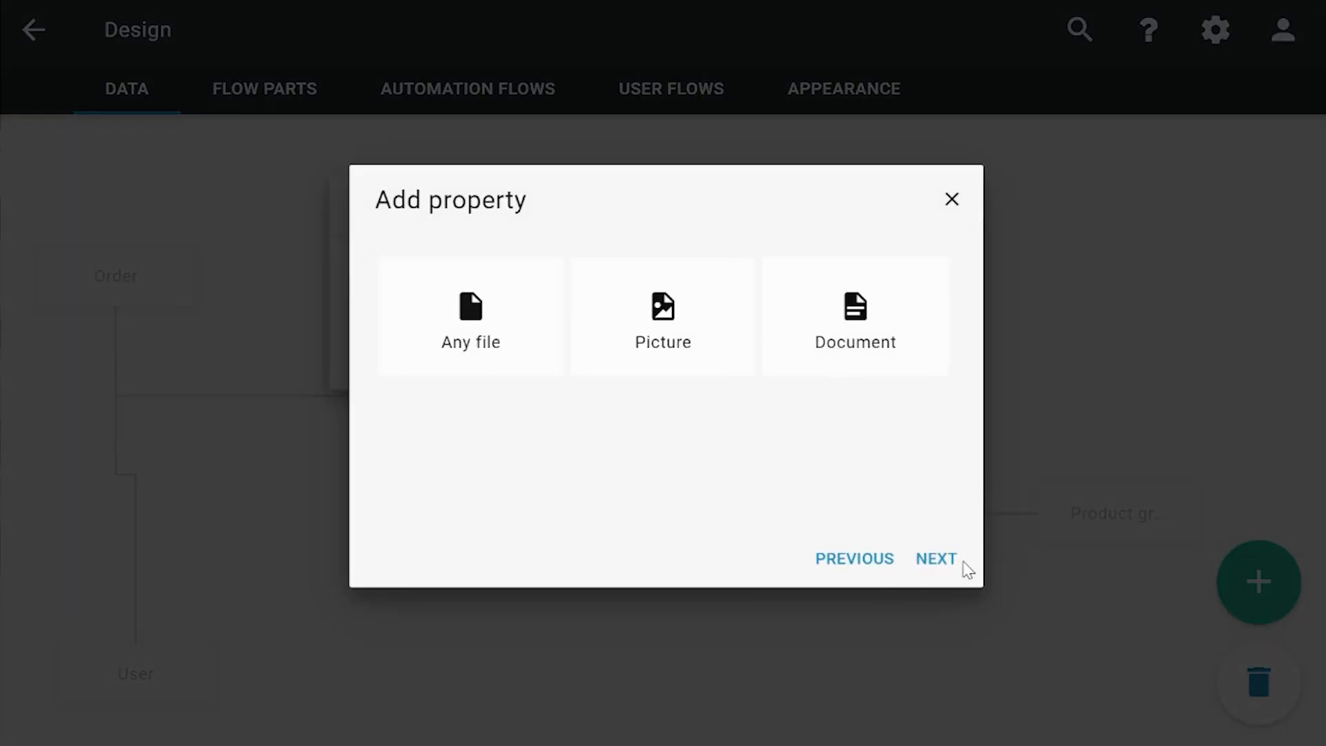
click(936, 559)
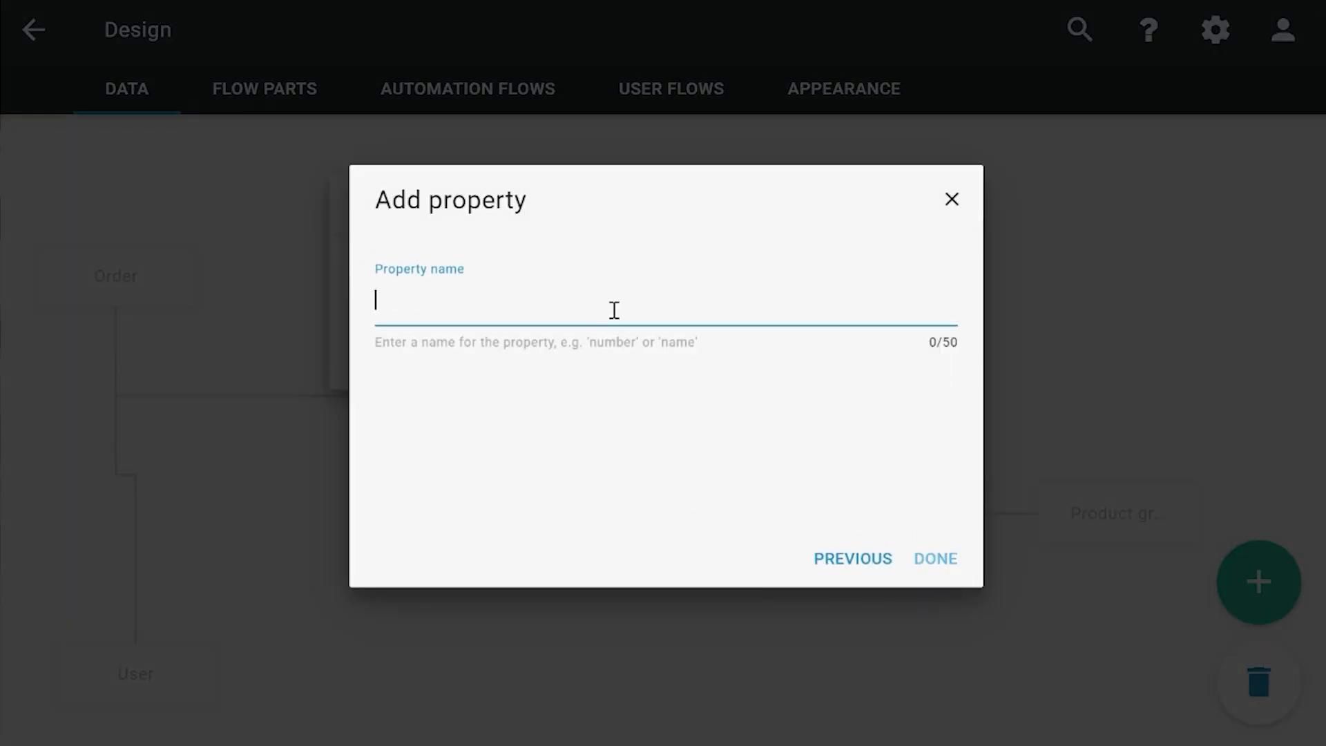
text(Document)
key(Return)
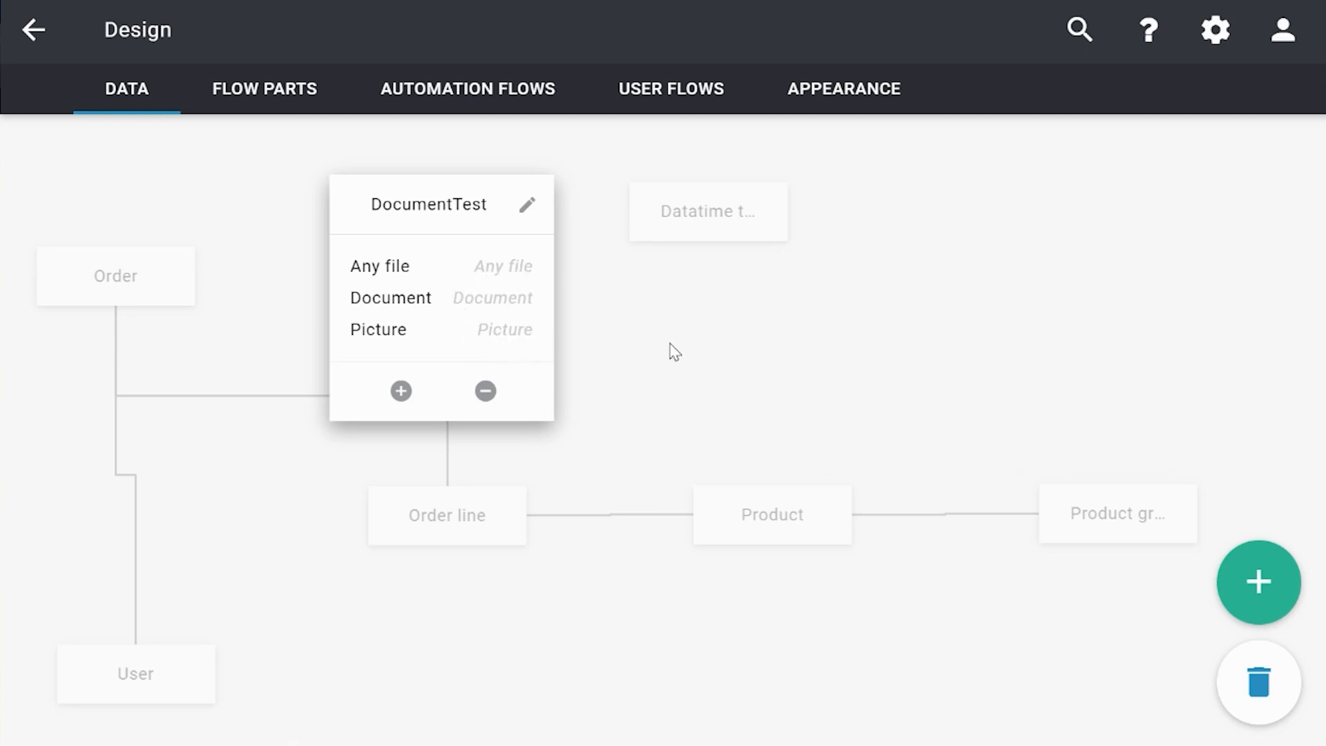
drag(424, 201, 345, 181)
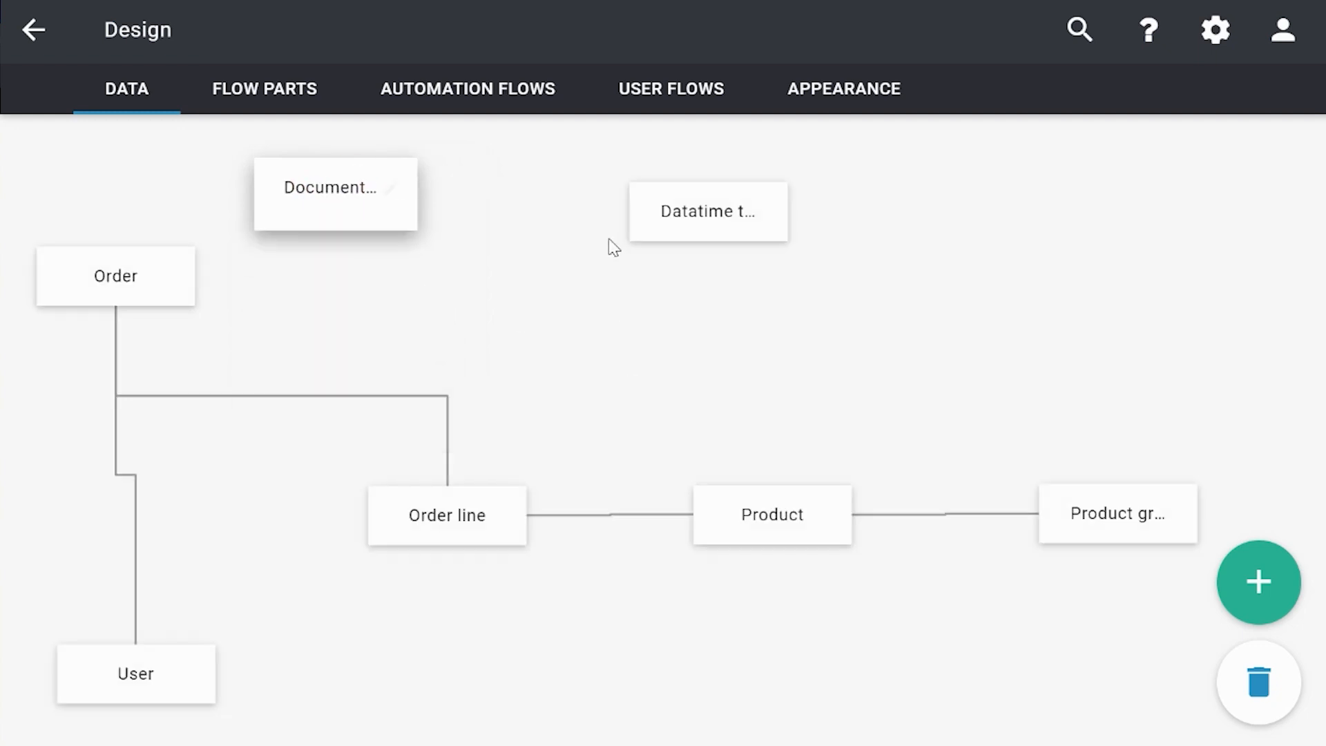
Step: Create an empty user flow and rename it "Test FileTypes"
click(648, 97)
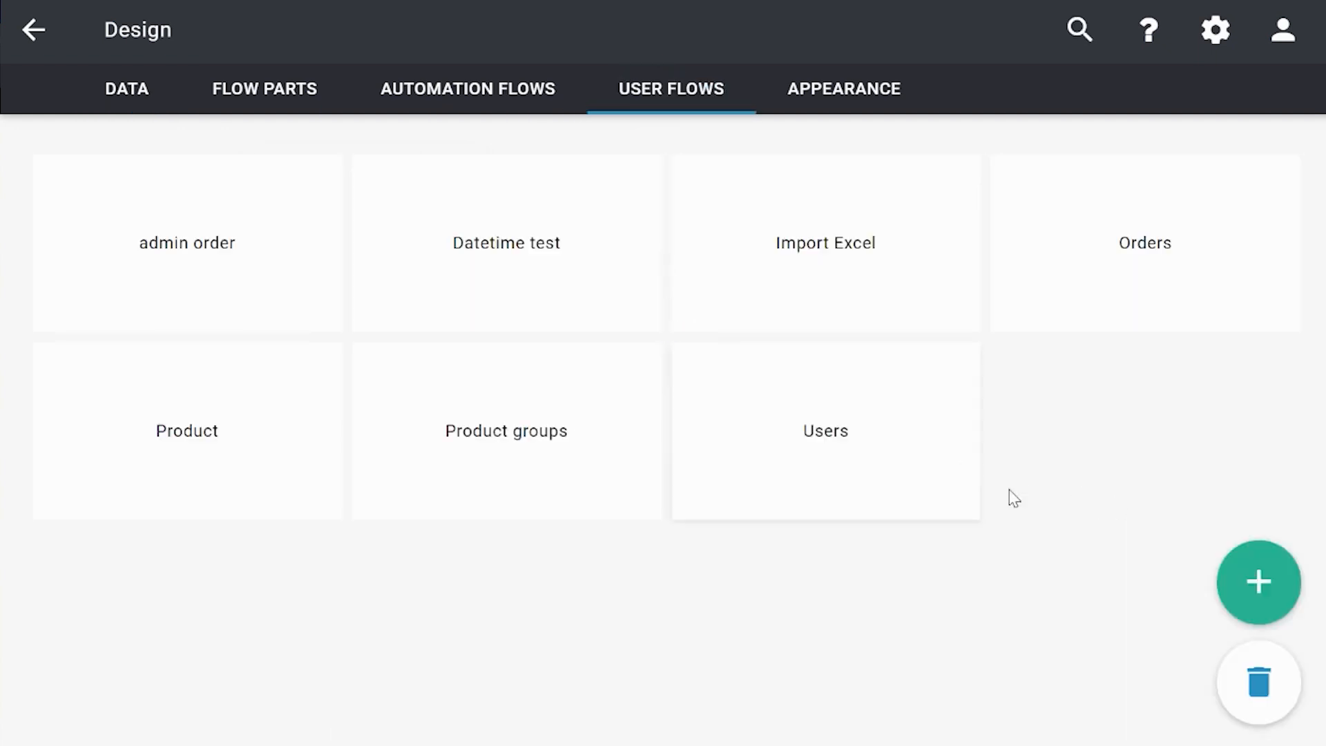
mouse_move(1258, 582)
click(1121, 583)
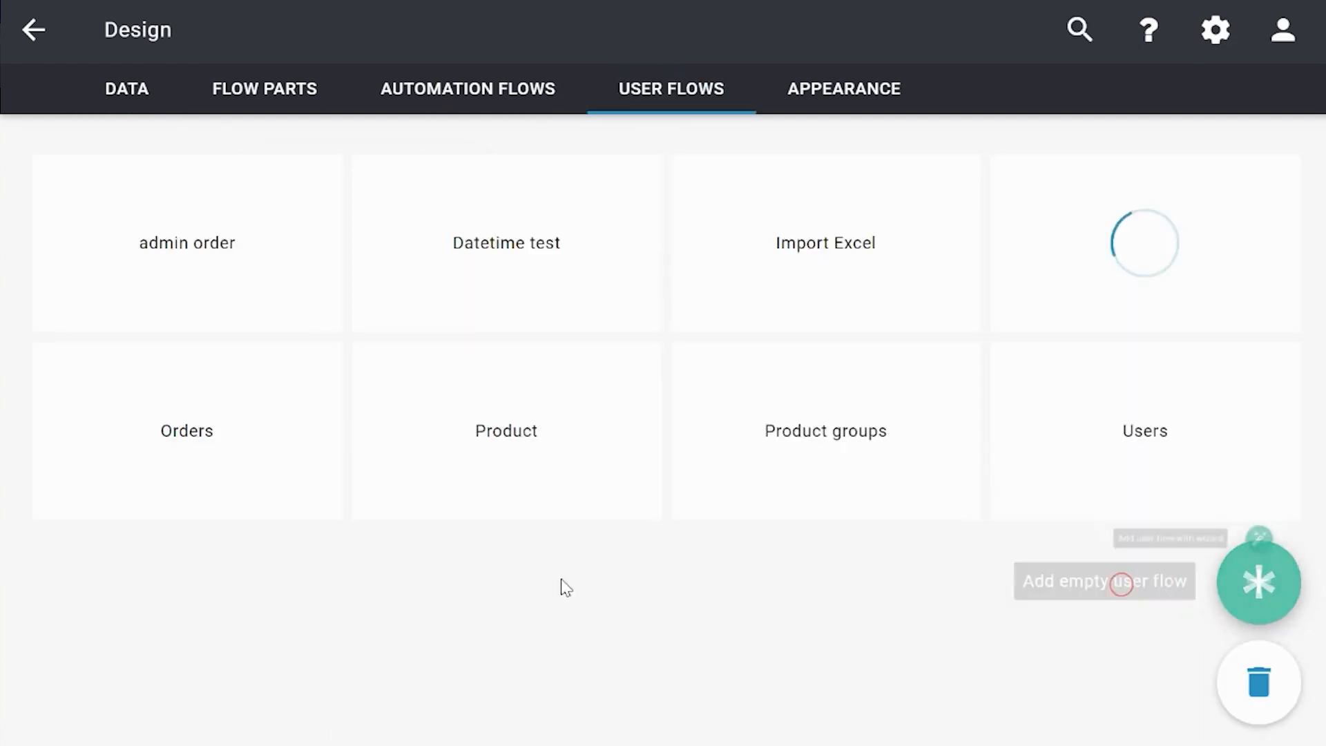
click(283, 35)
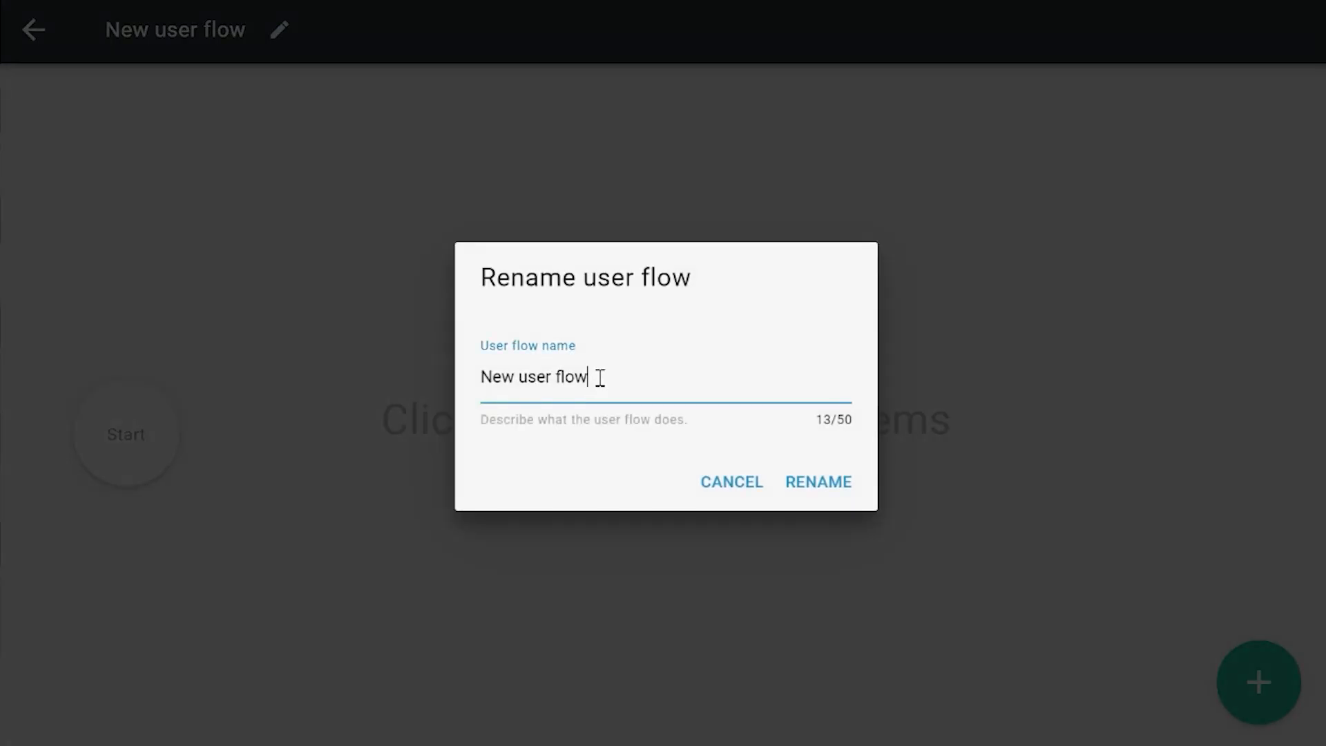
drag(599, 377, 425, 366)
text(Test )
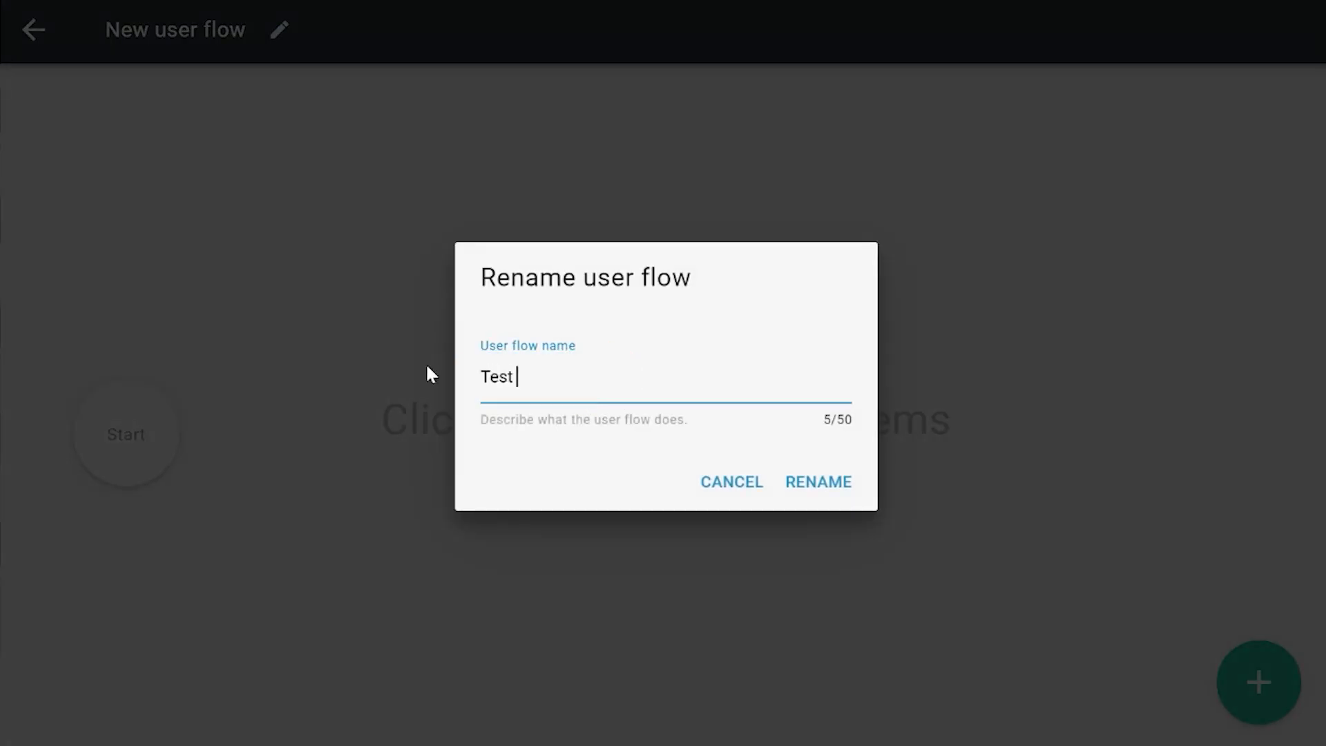
text(FileTypes)
key(Return)
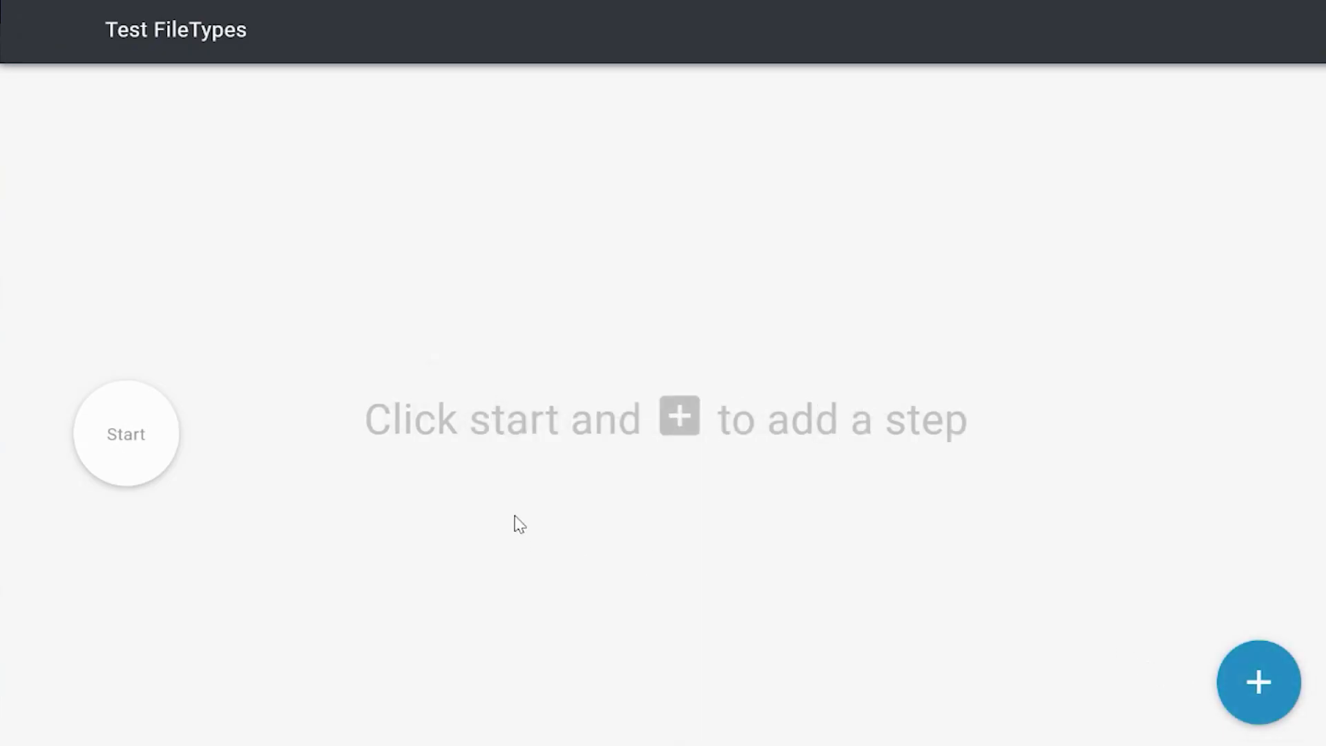
Step: Add a page named "New file types" after the Start step and move it farther away from Start
click(131, 442)
click(277, 434)
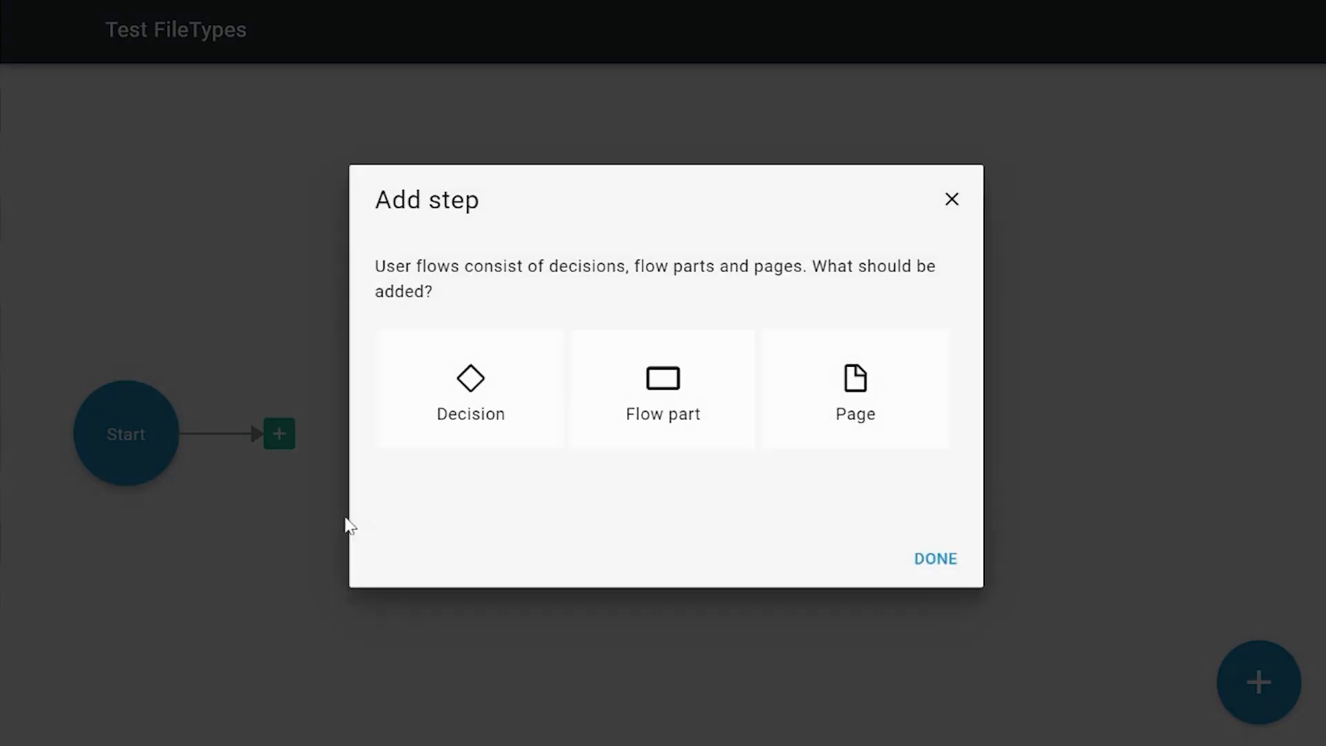
click(826, 414)
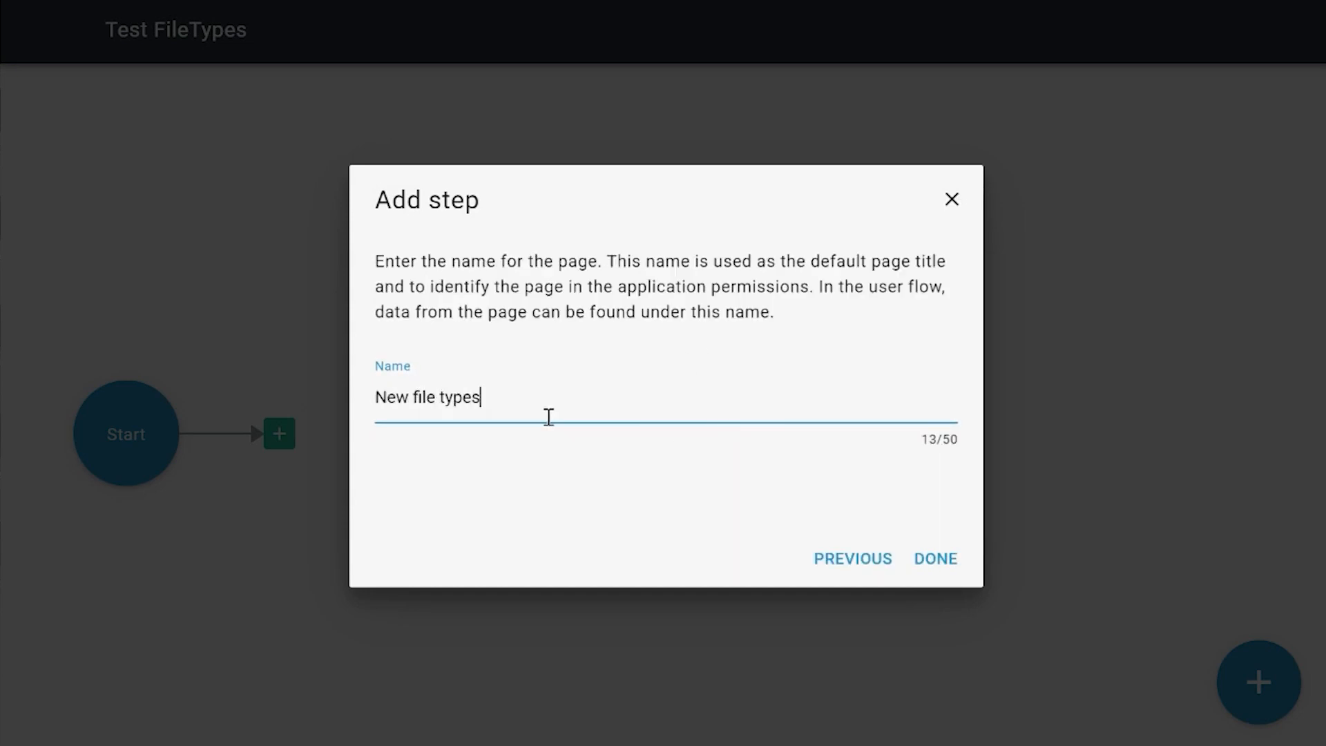
key(Return)
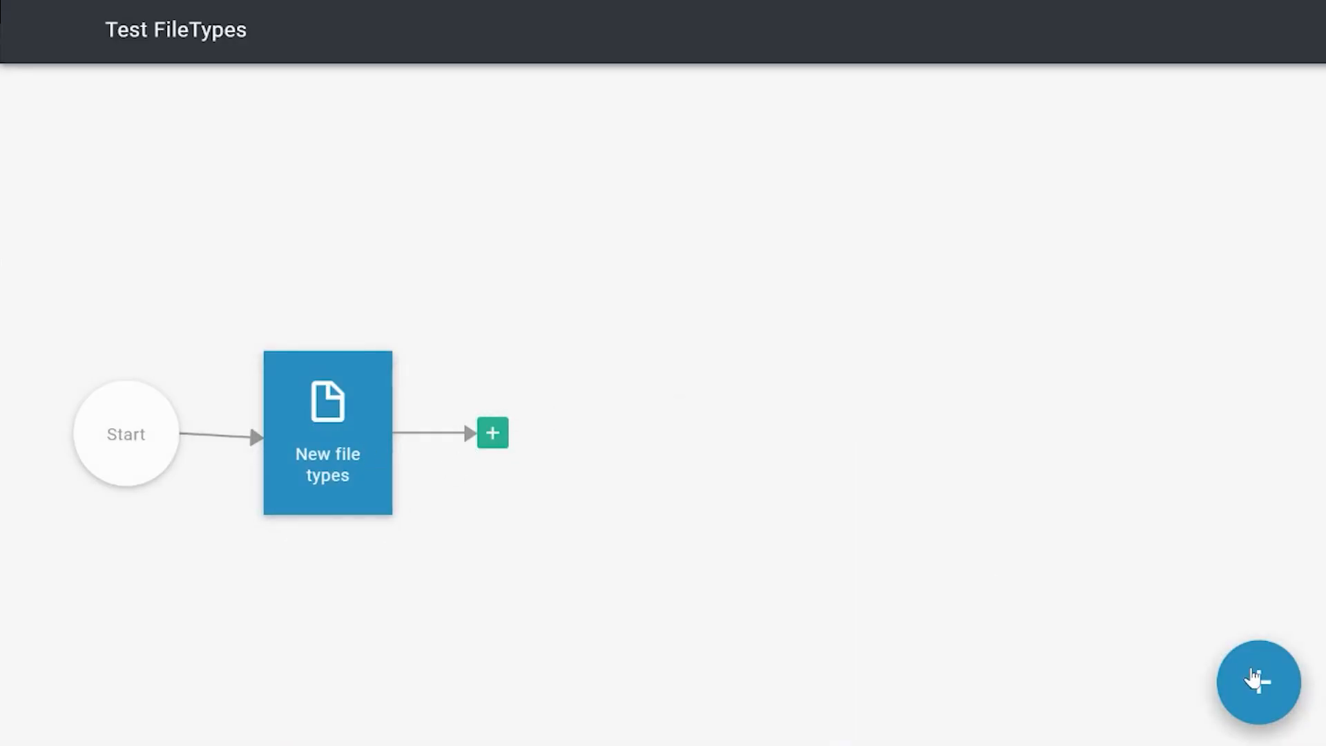
drag(331, 449, 513, 433)
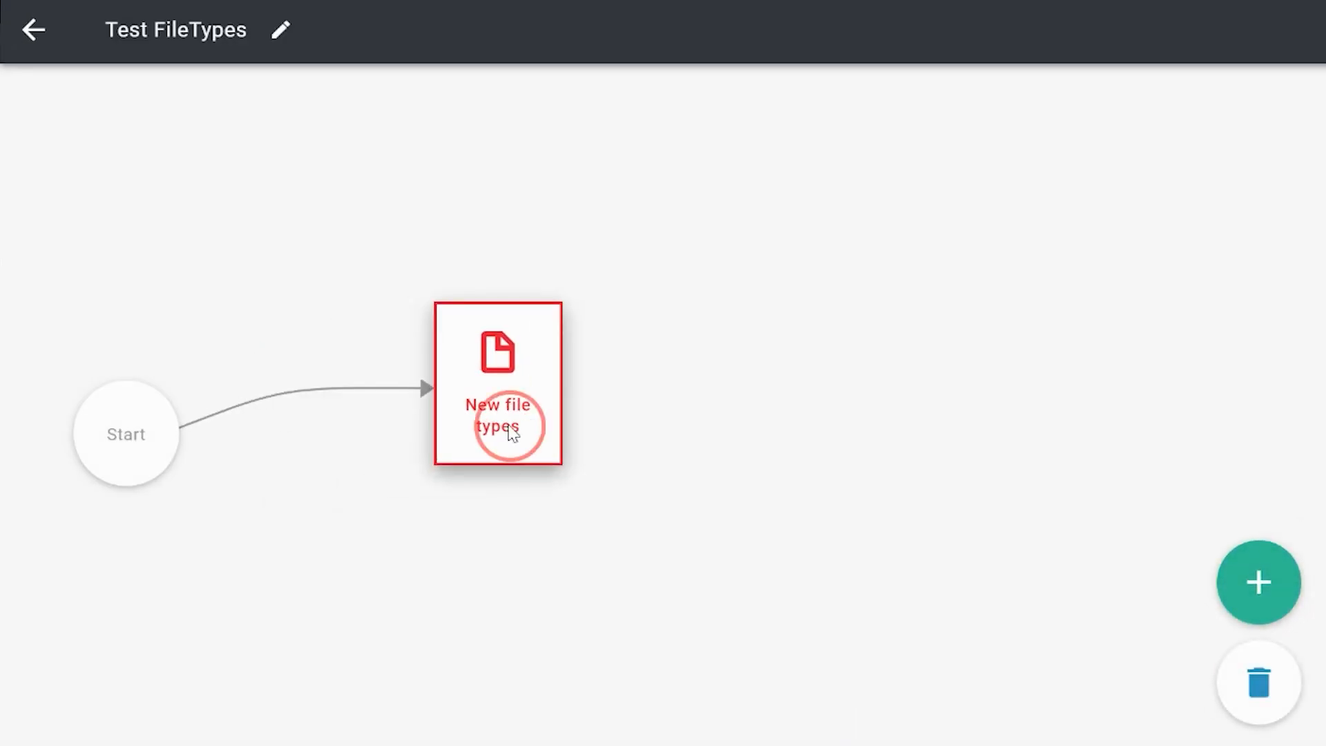
Step: Open the New file types page for editing and begin adding a table that fills the whole block
double_click(512, 433)
click(668, 208)
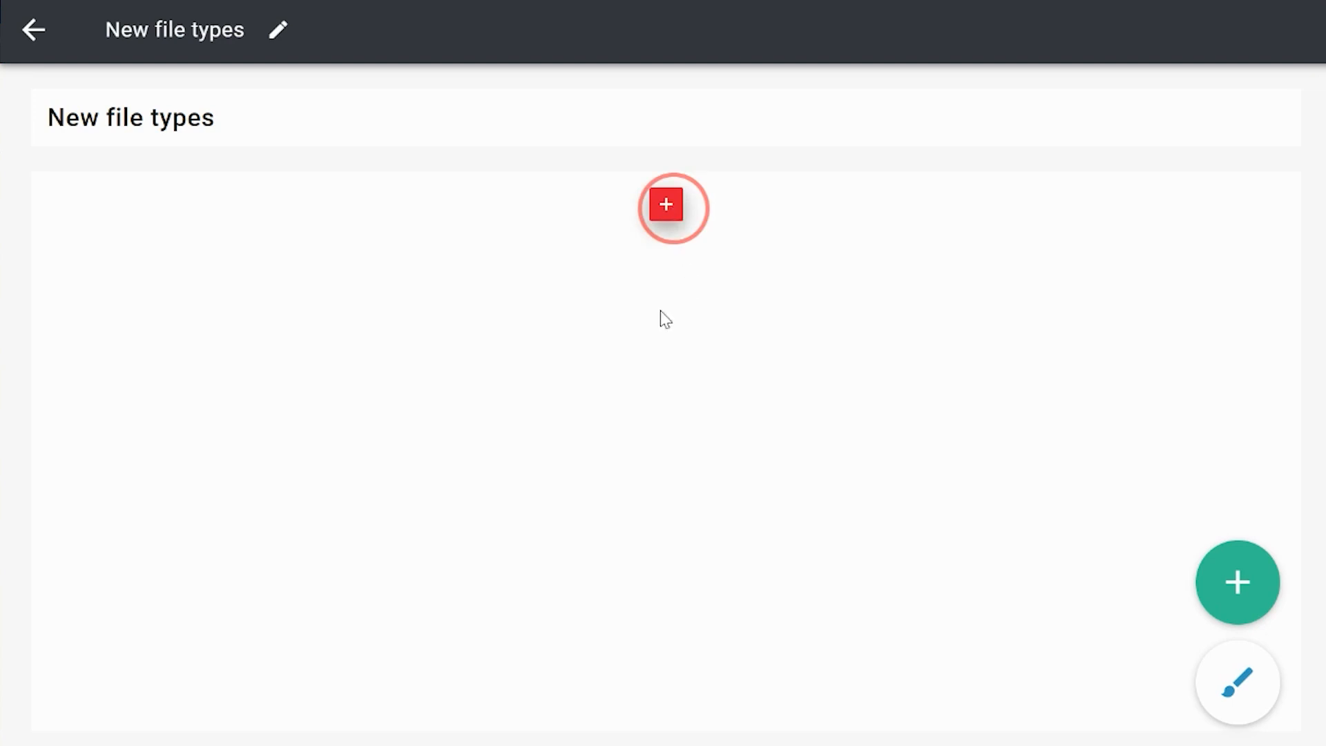
click(558, 451)
click(936, 558)
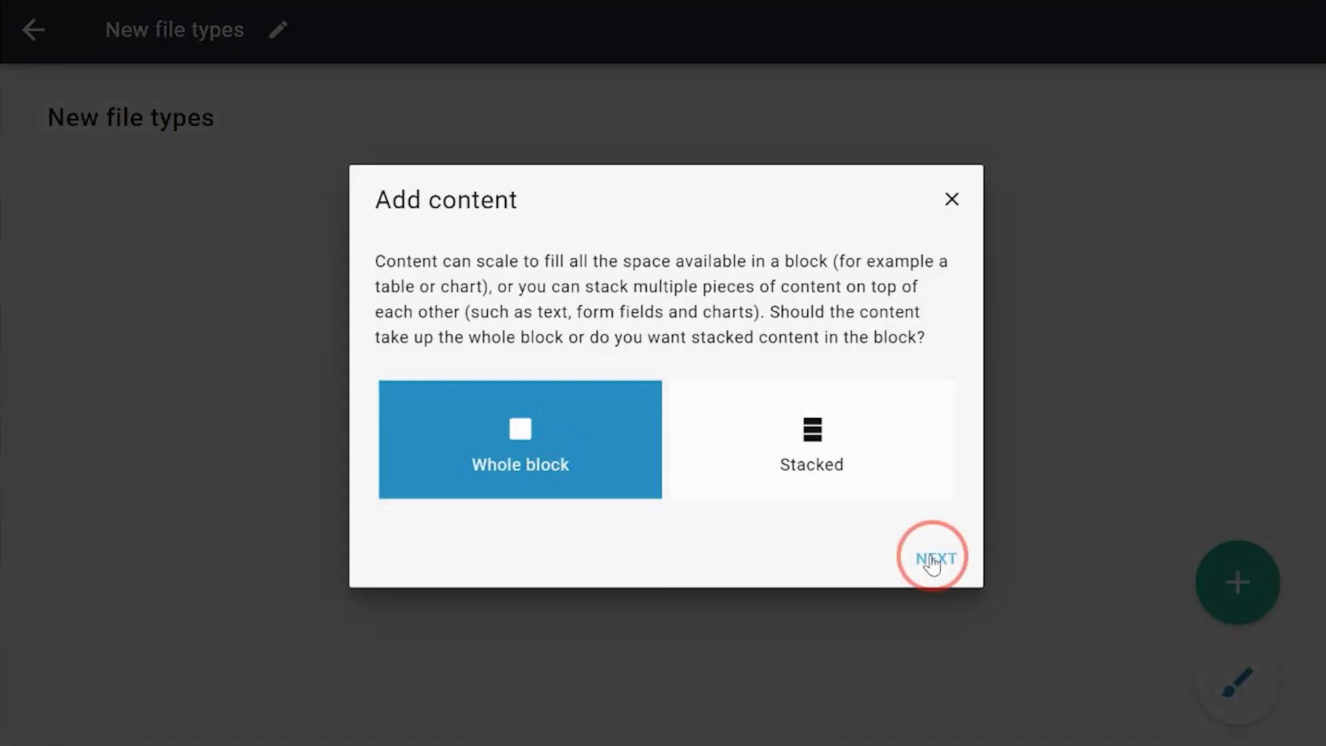
click(504, 415)
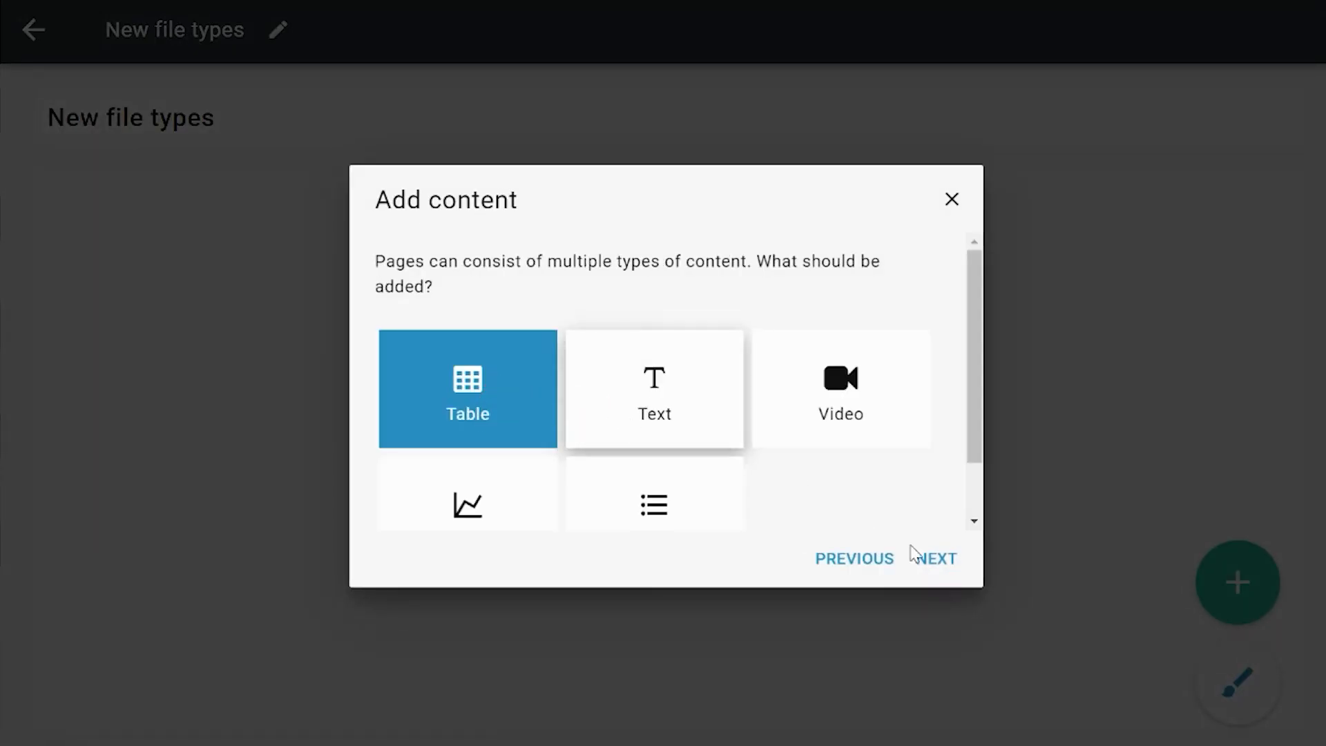
click(936, 558)
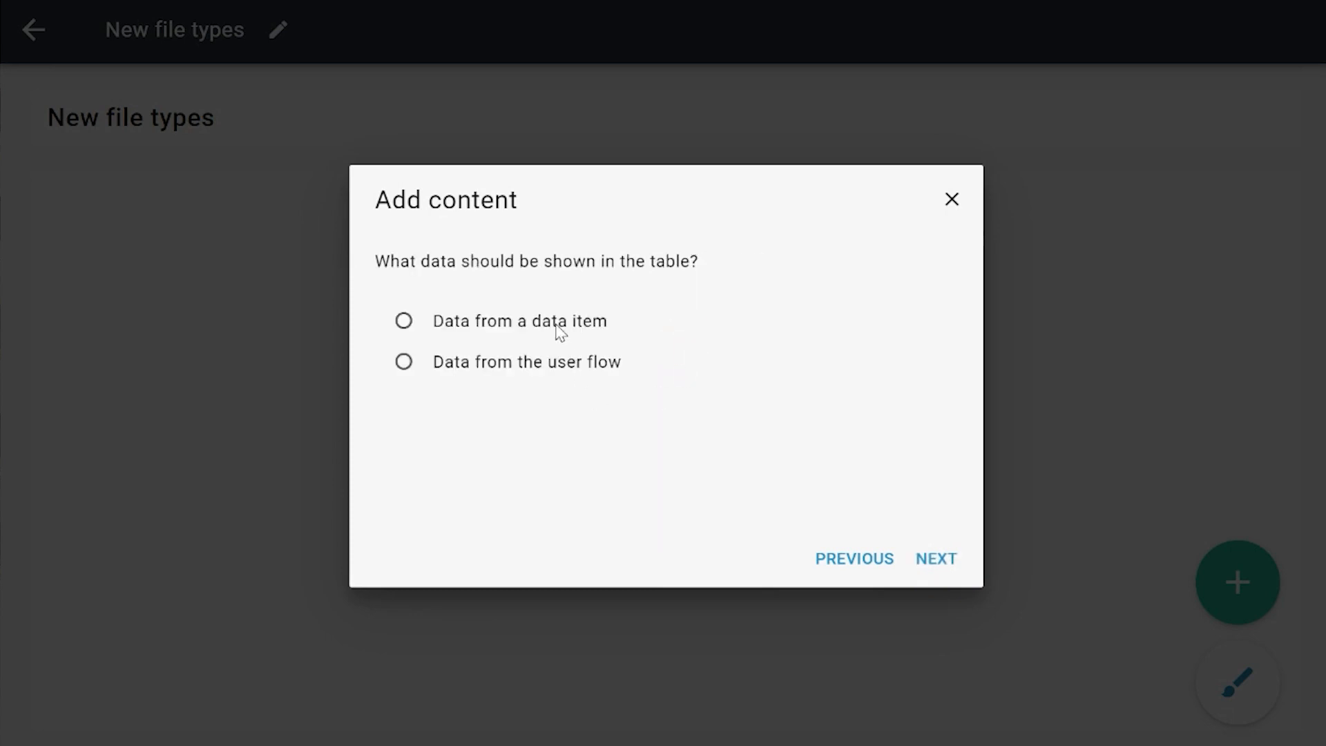
Step: Base the table on data from the DocumentTest data item and show every DocumentTest without a filter
click(557, 334)
click(936, 558)
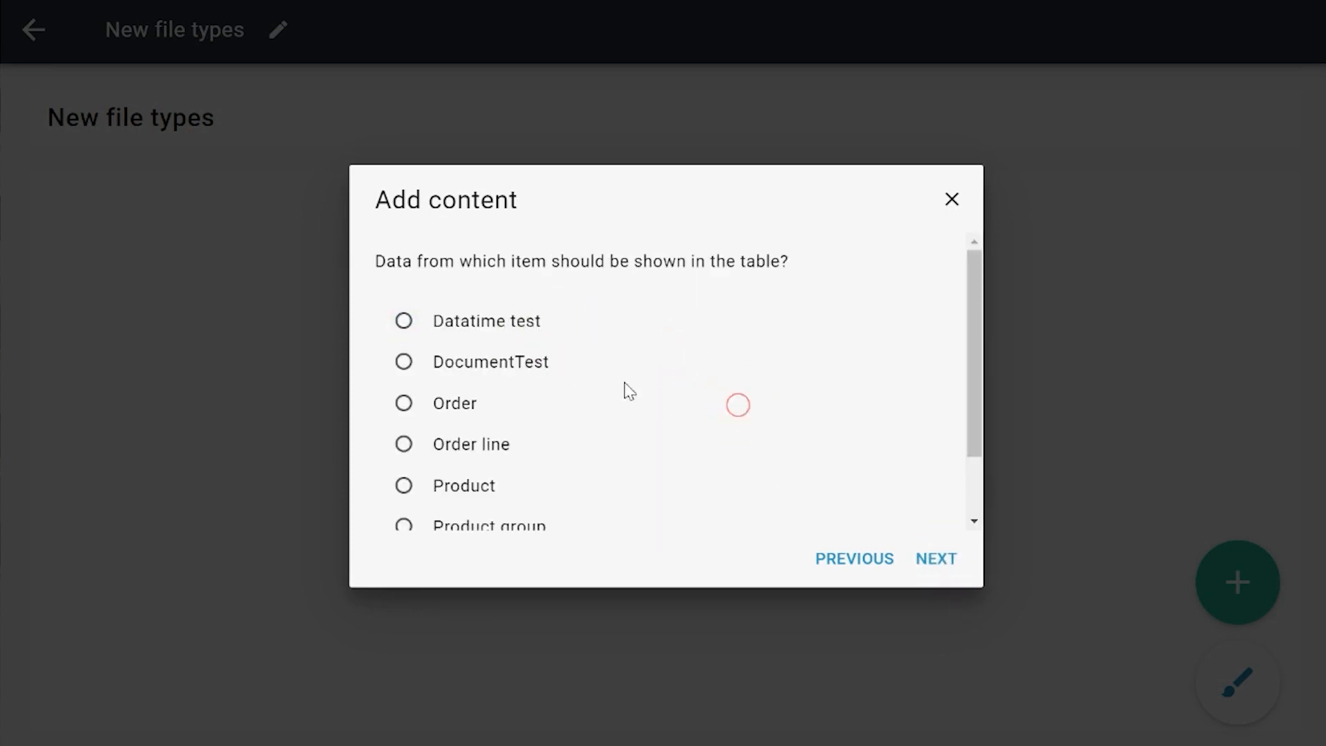
click(492, 366)
click(938, 560)
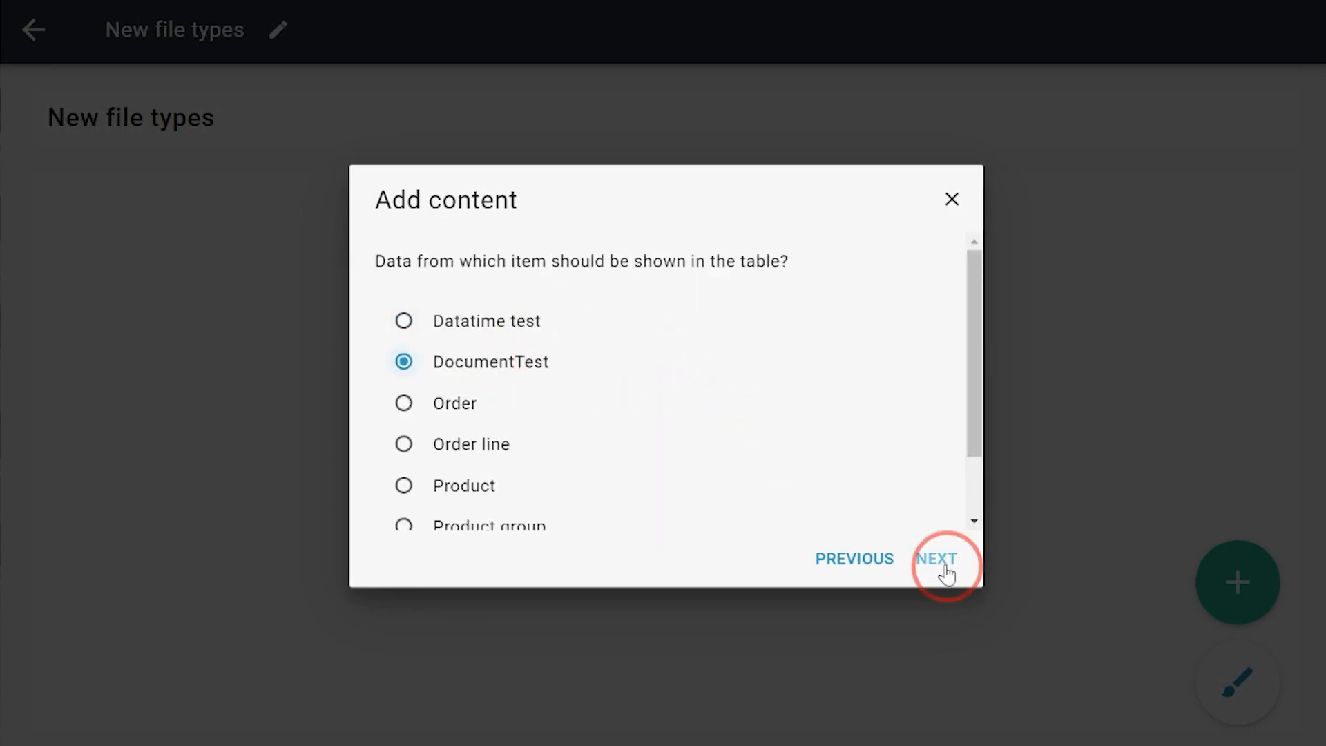
click(591, 359)
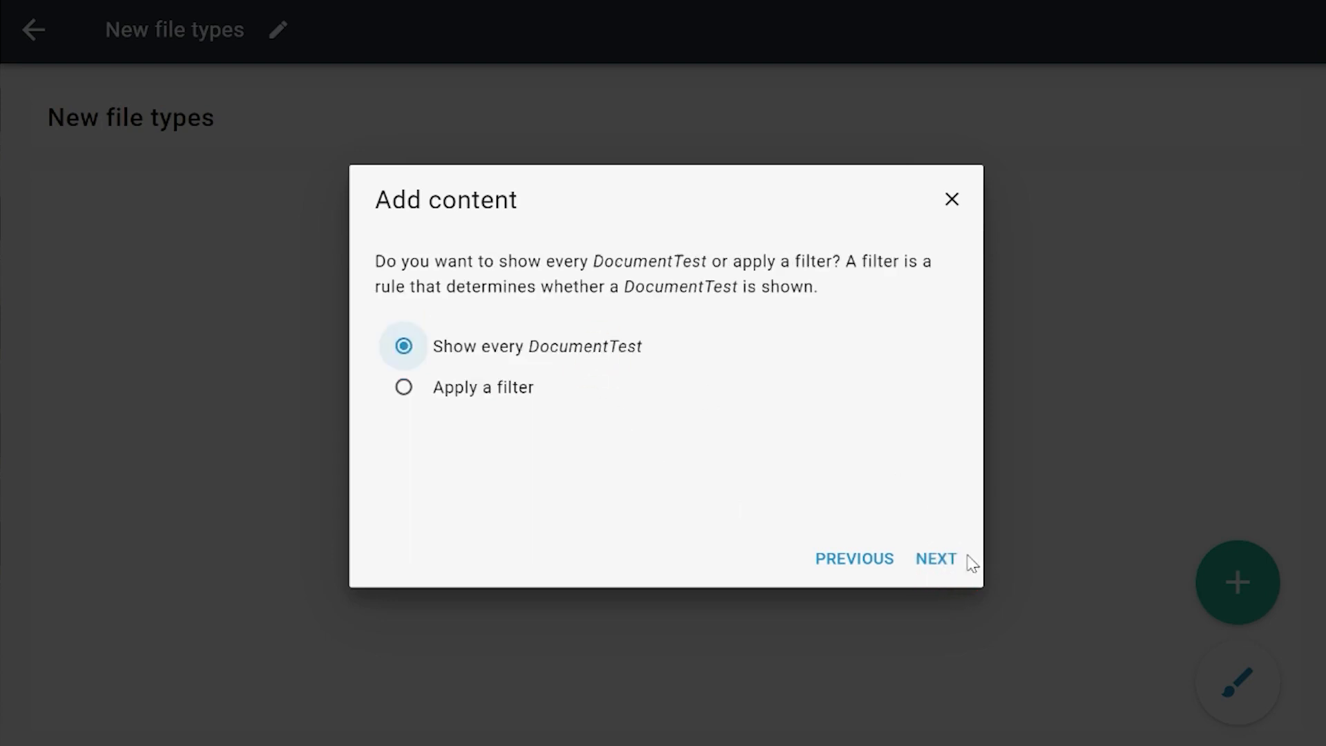
click(938, 558)
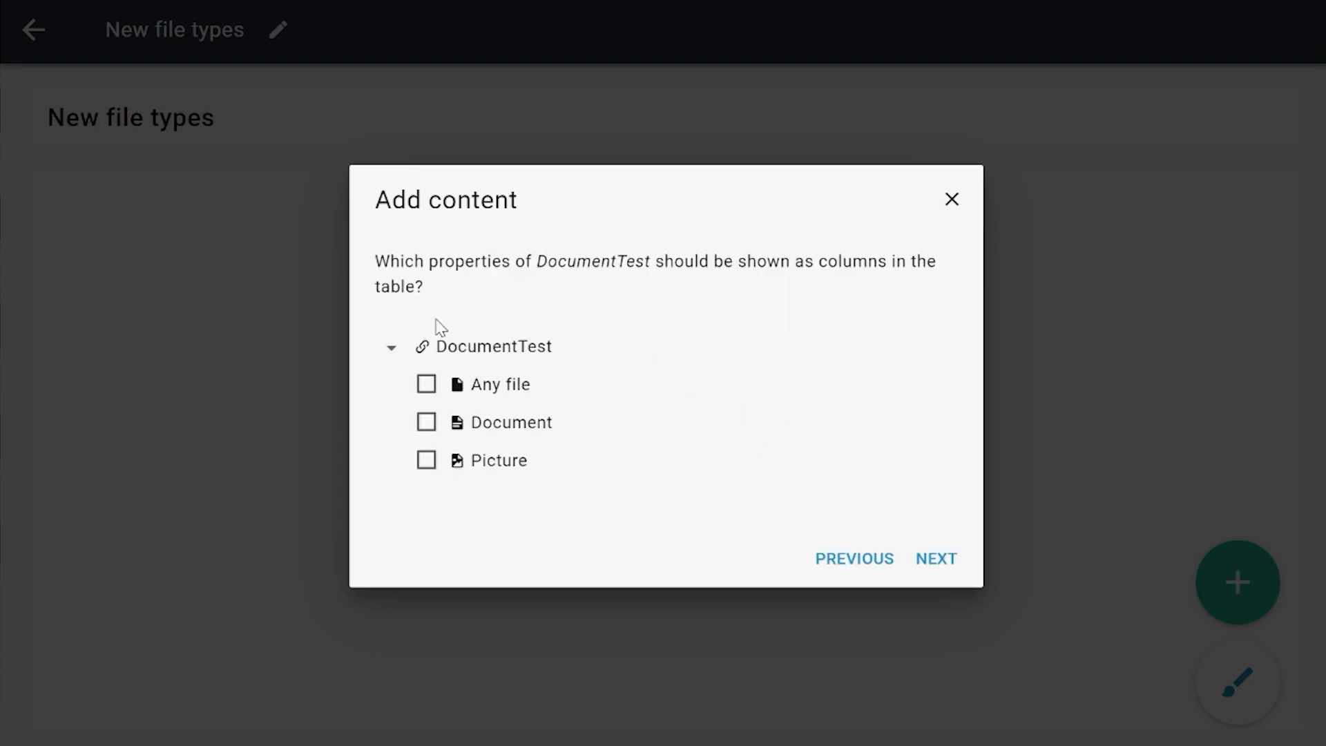
Step: Include the Any file, Document and Picture properties of DocumentTest as table columns
click(497, 397)
click(503, 423)
click(515, 462)
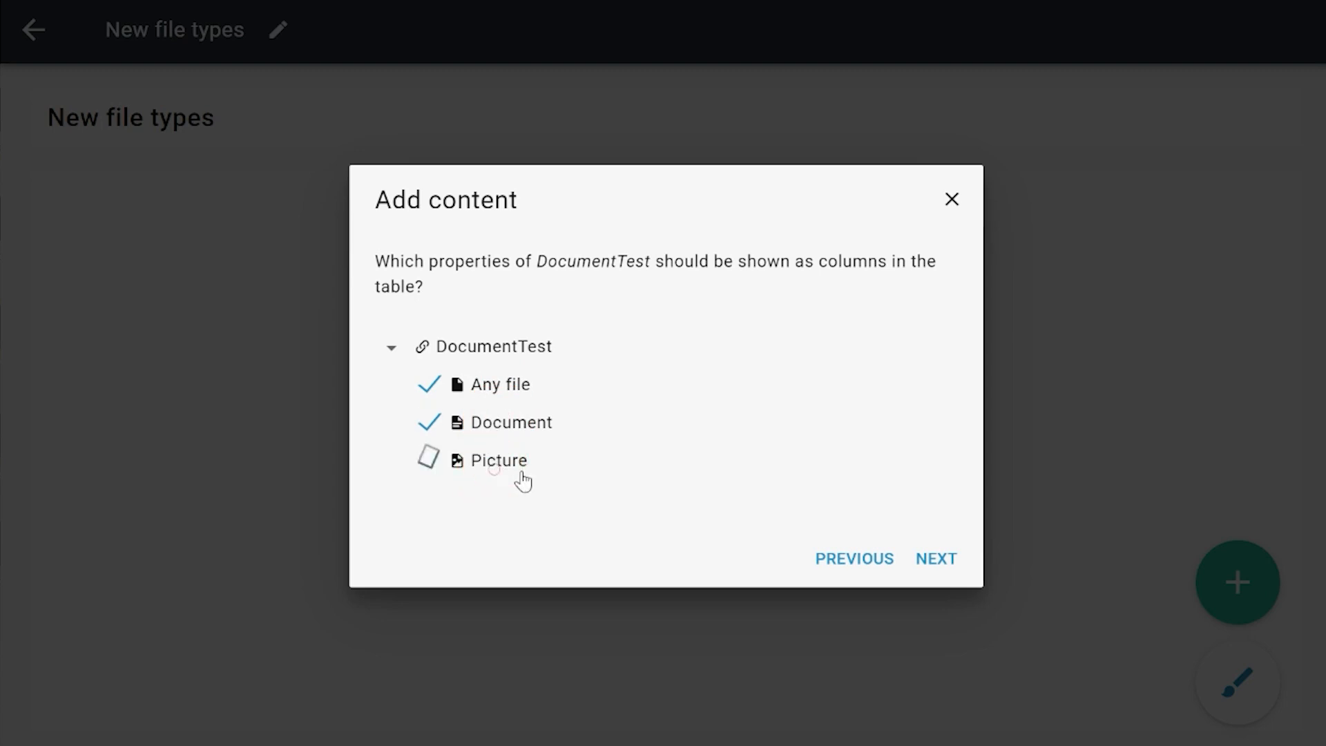
click(937, 560)
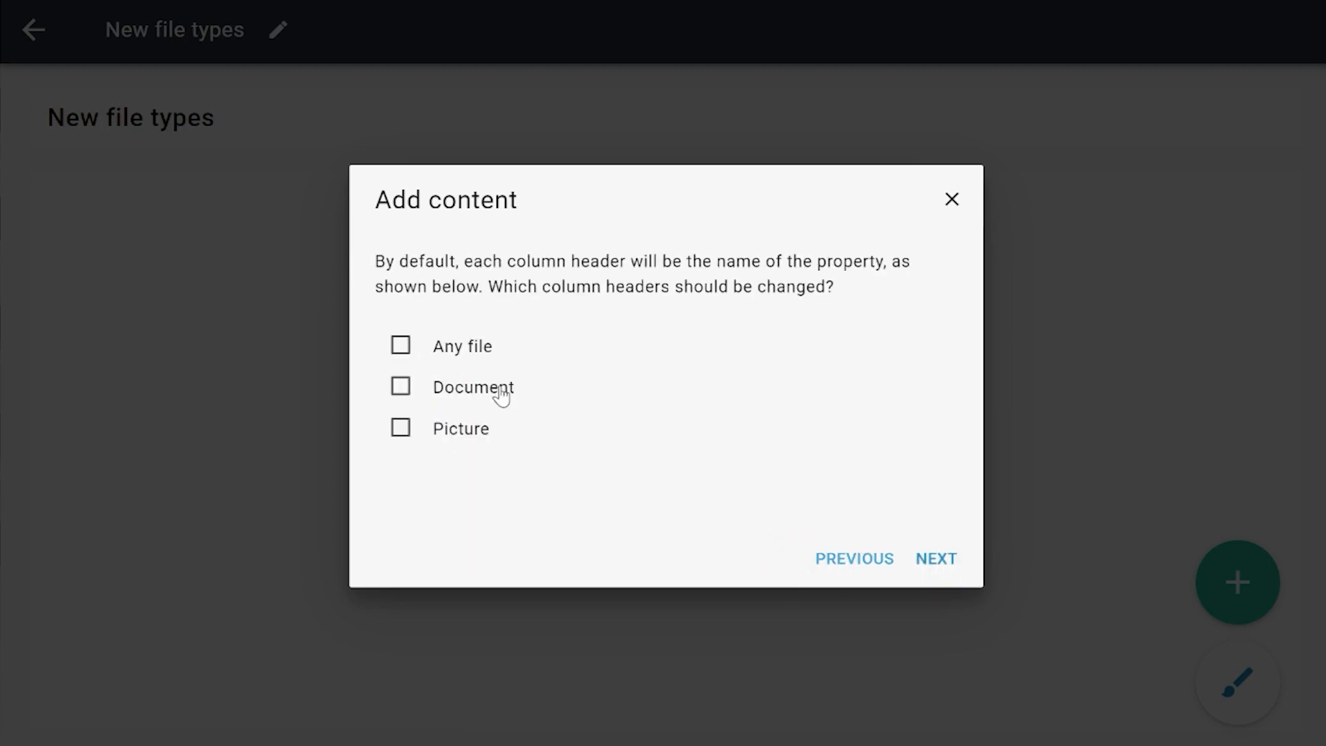
Step: Keep the default column headers and column order, and display Picture as a clickable preview in the table
click(937, 559)
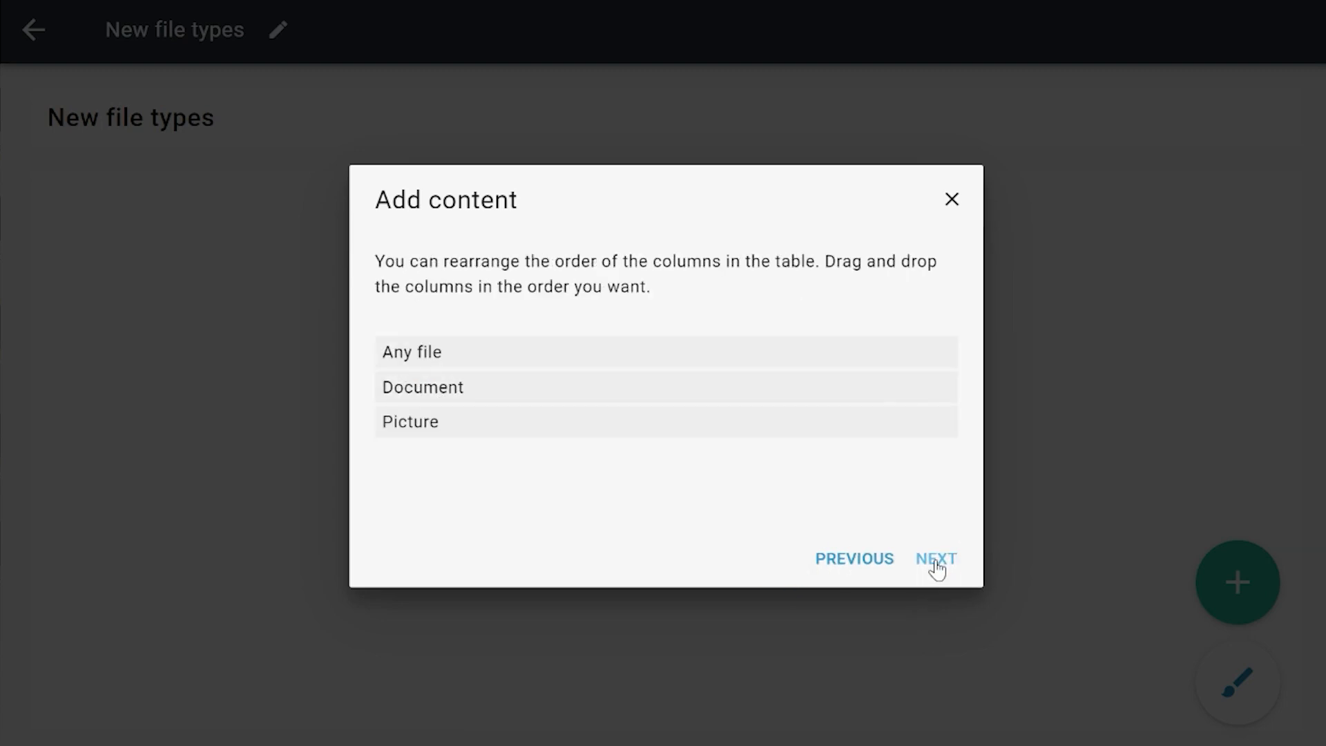
click(936, 561)
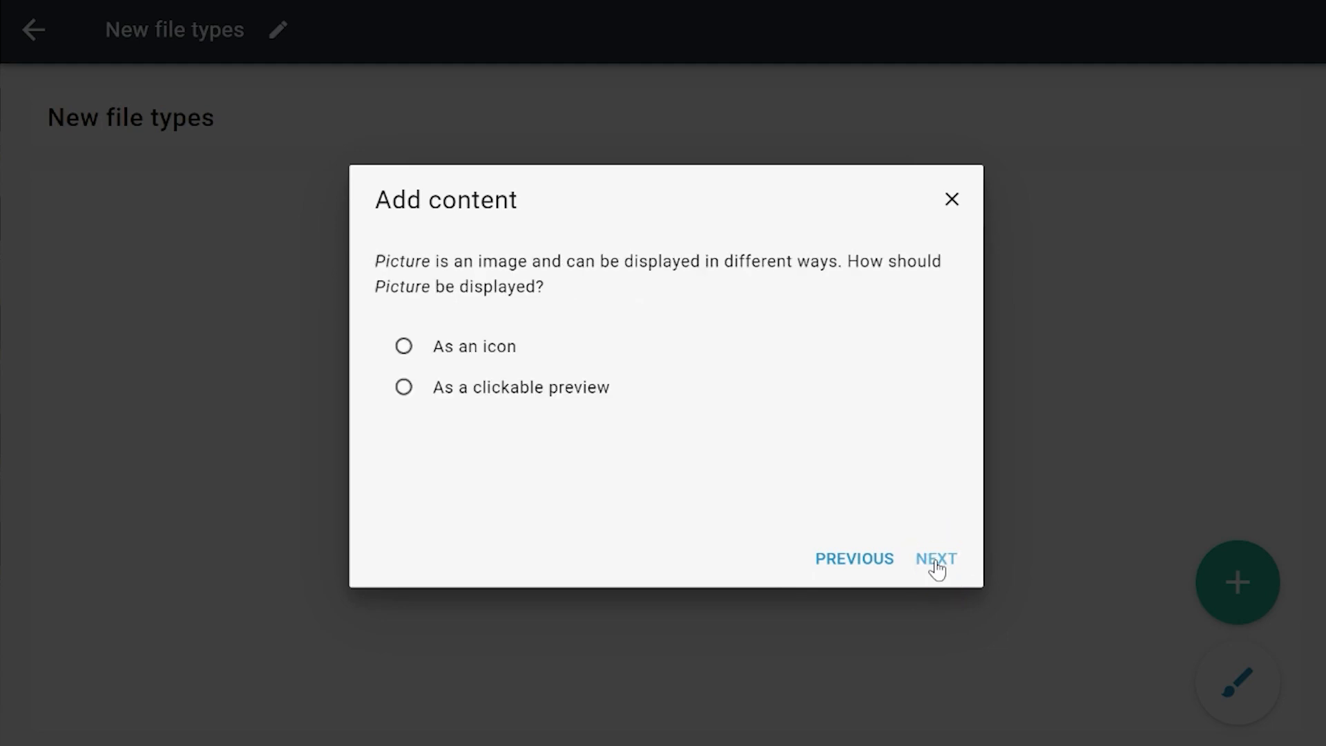
click(507, 396)
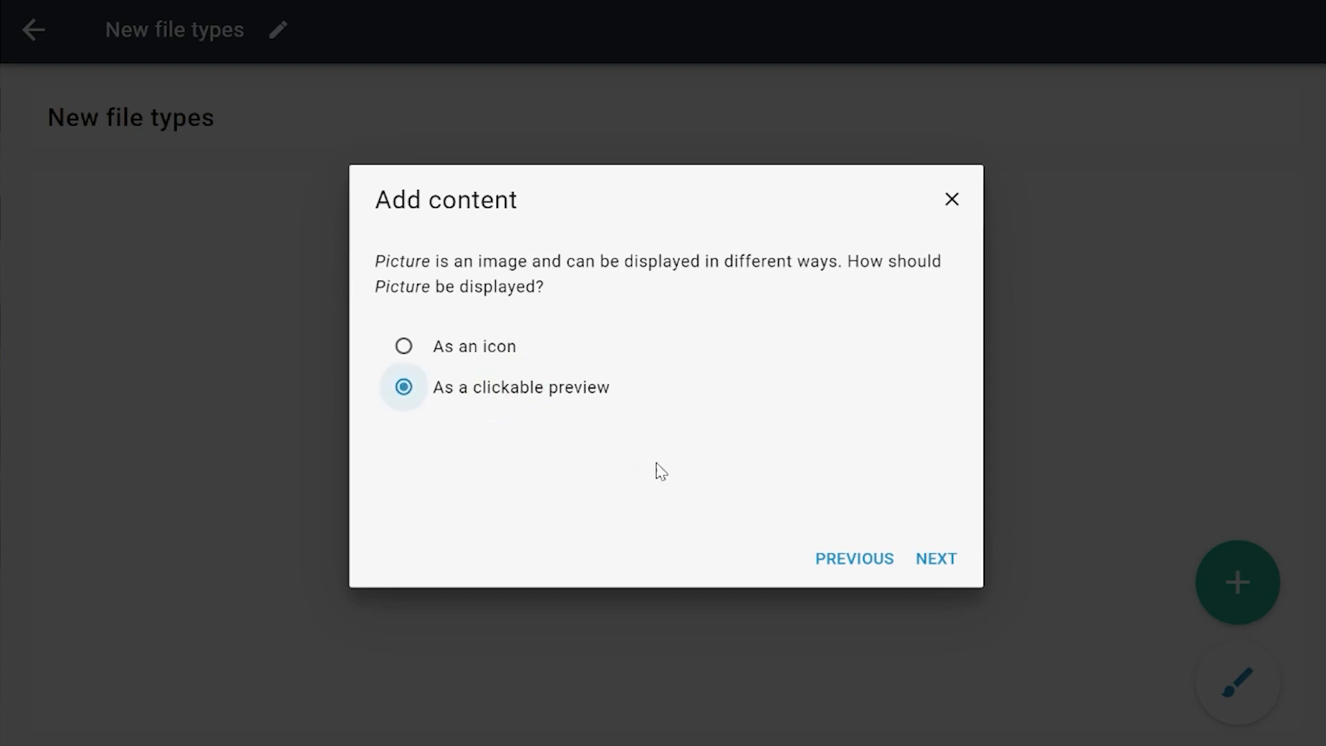
click(926, 560)
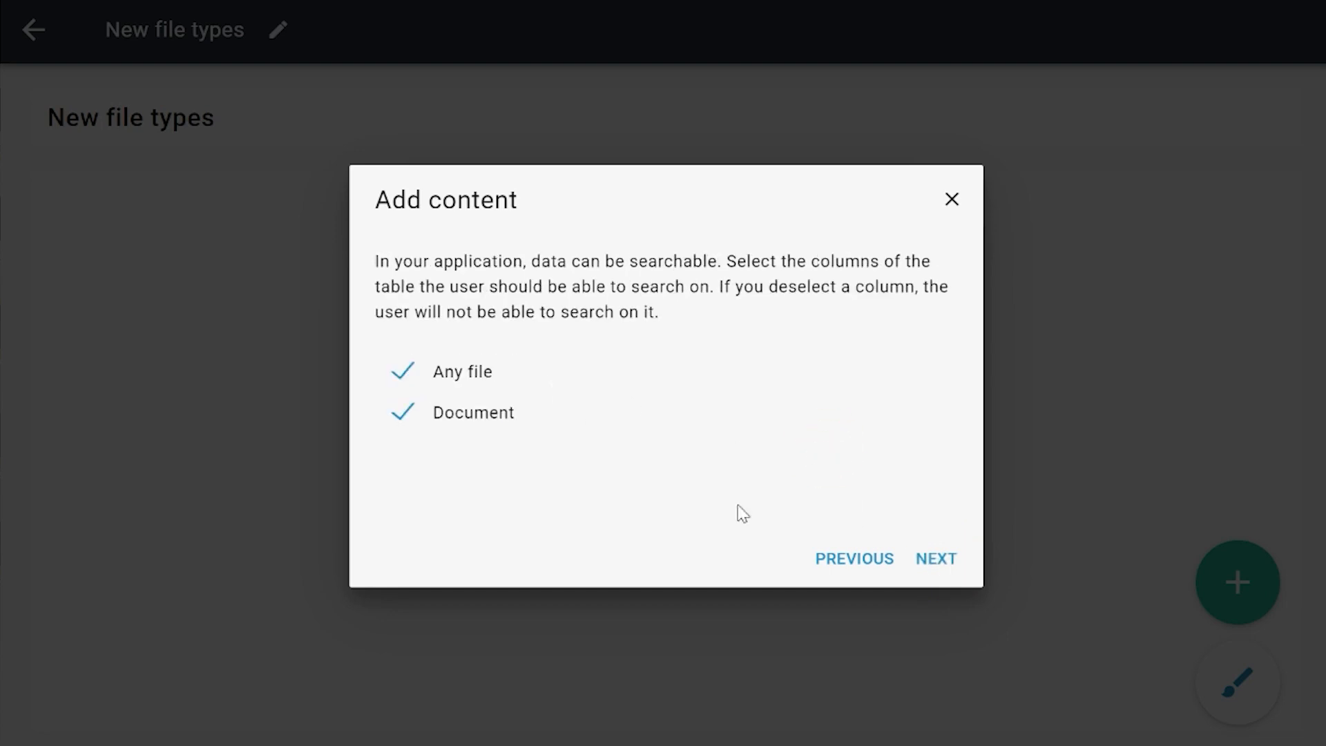
Step: Keep the Any file and Document columns searchable and finish adding the table
click(948, 572)
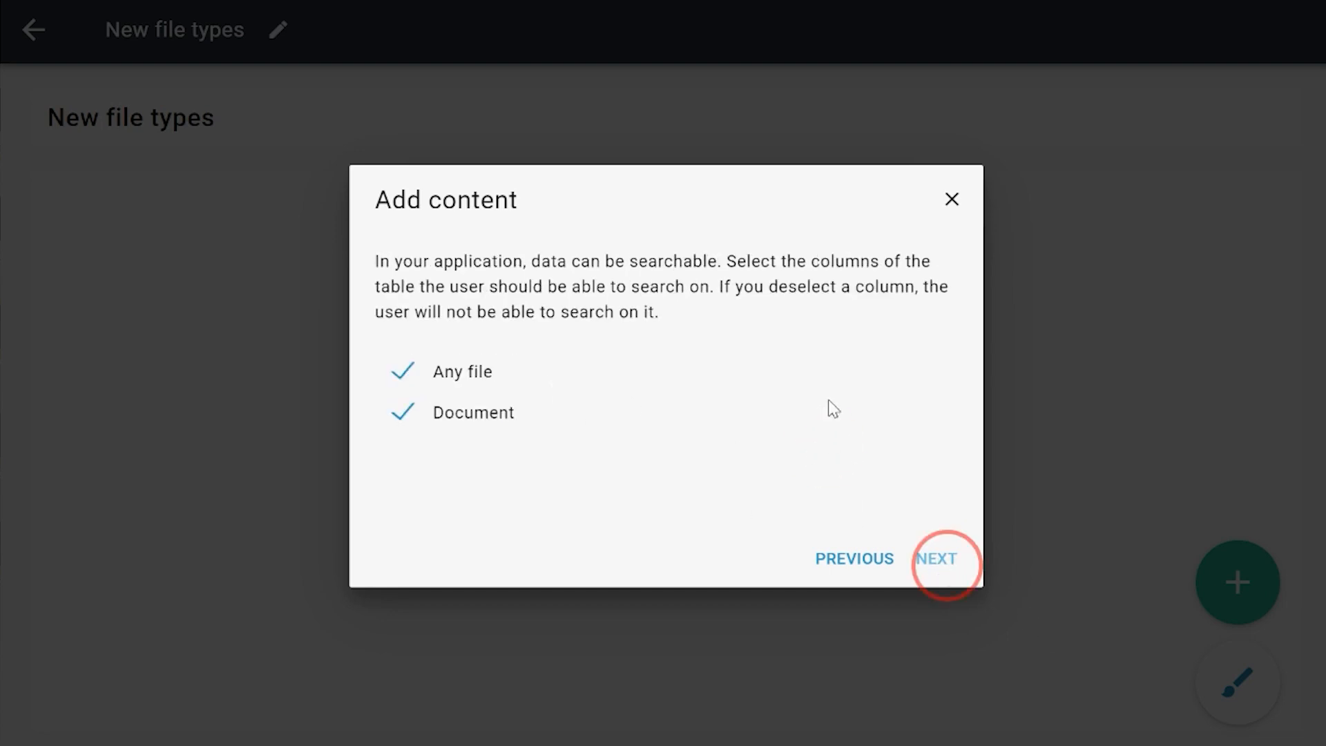
click(936, 561)
click(935, 560)
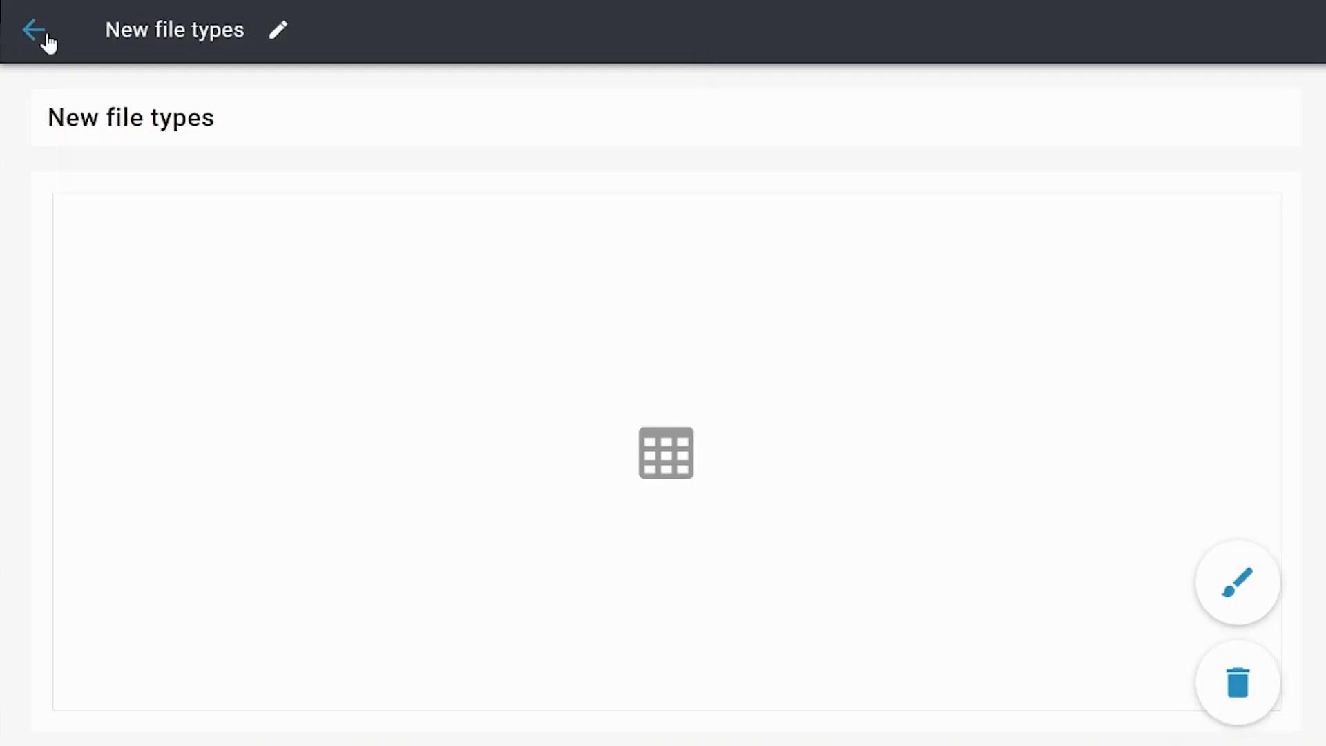
Step: Return to the user flow and give New file types a "Detail" button that applies to the selected table item, without an additional rule
click(36, 30)
click(1271, 612)
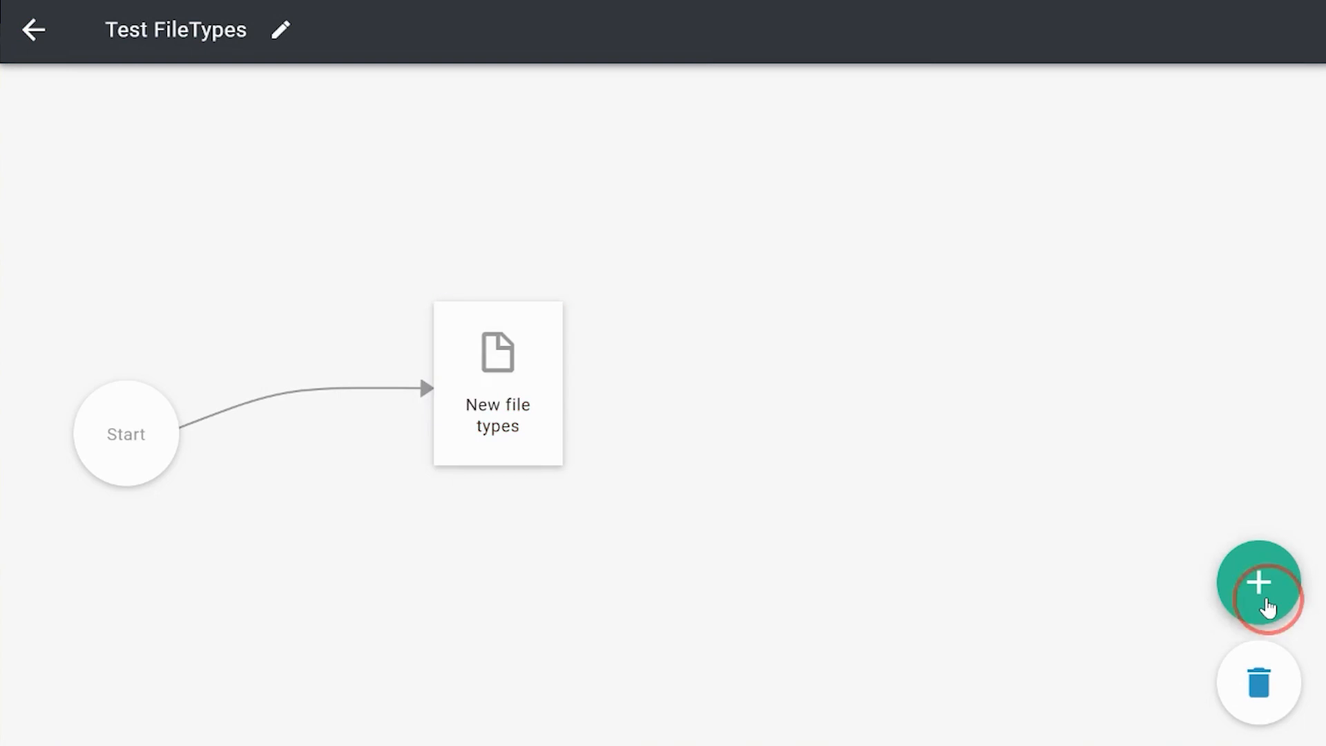
click(664, 383)
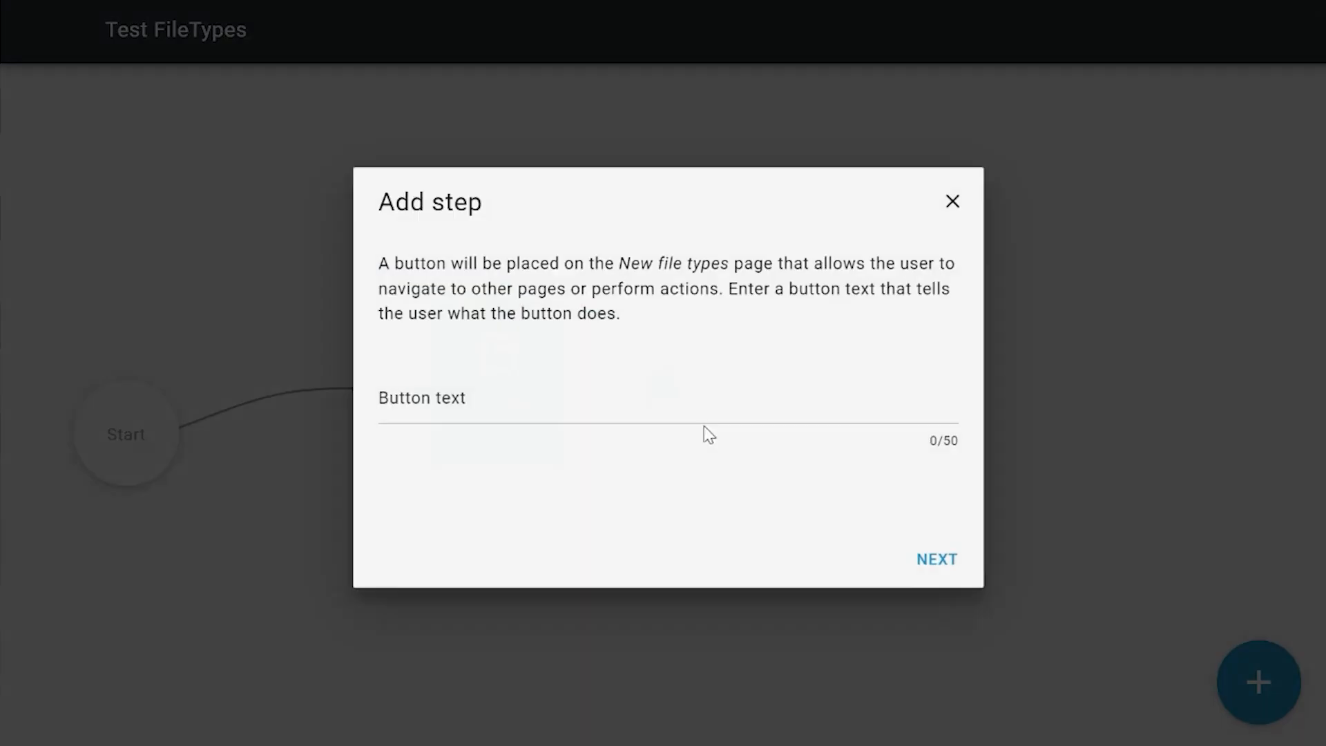
click(594, 394)
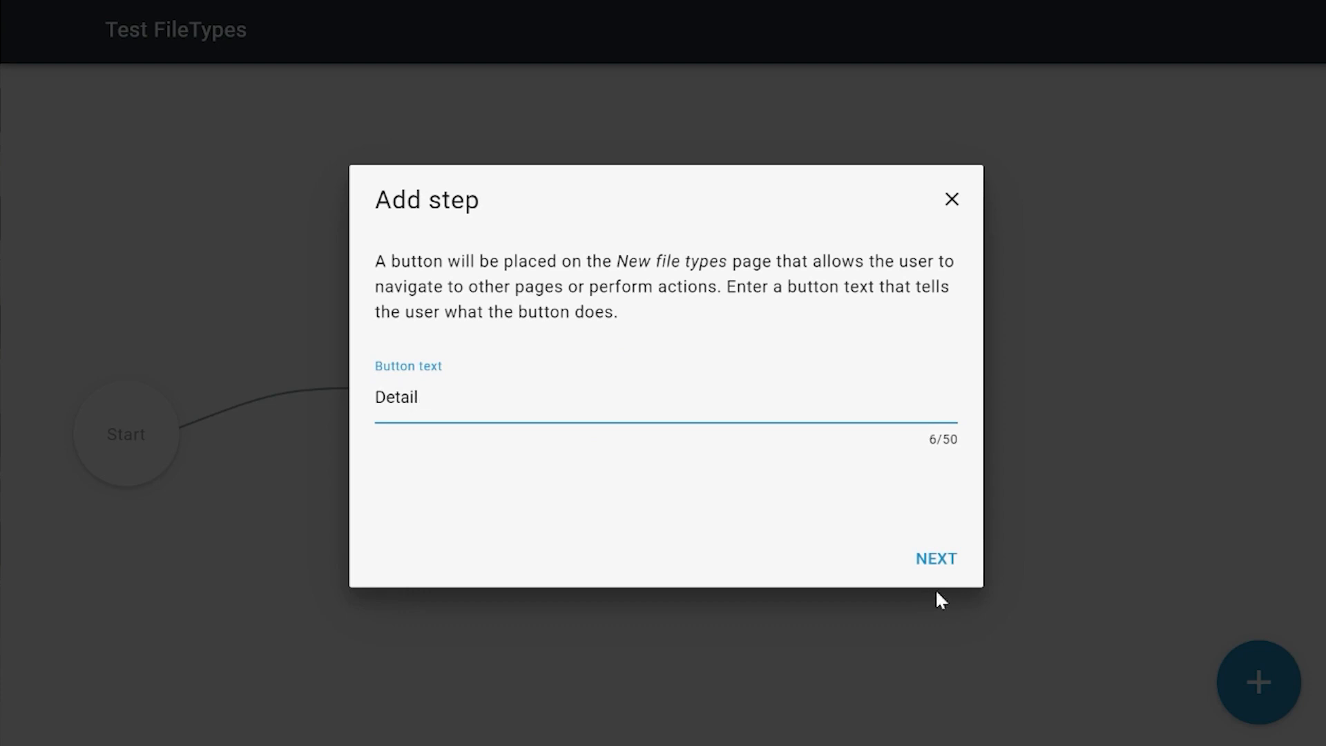
click(936, 560)
click(538, 341)
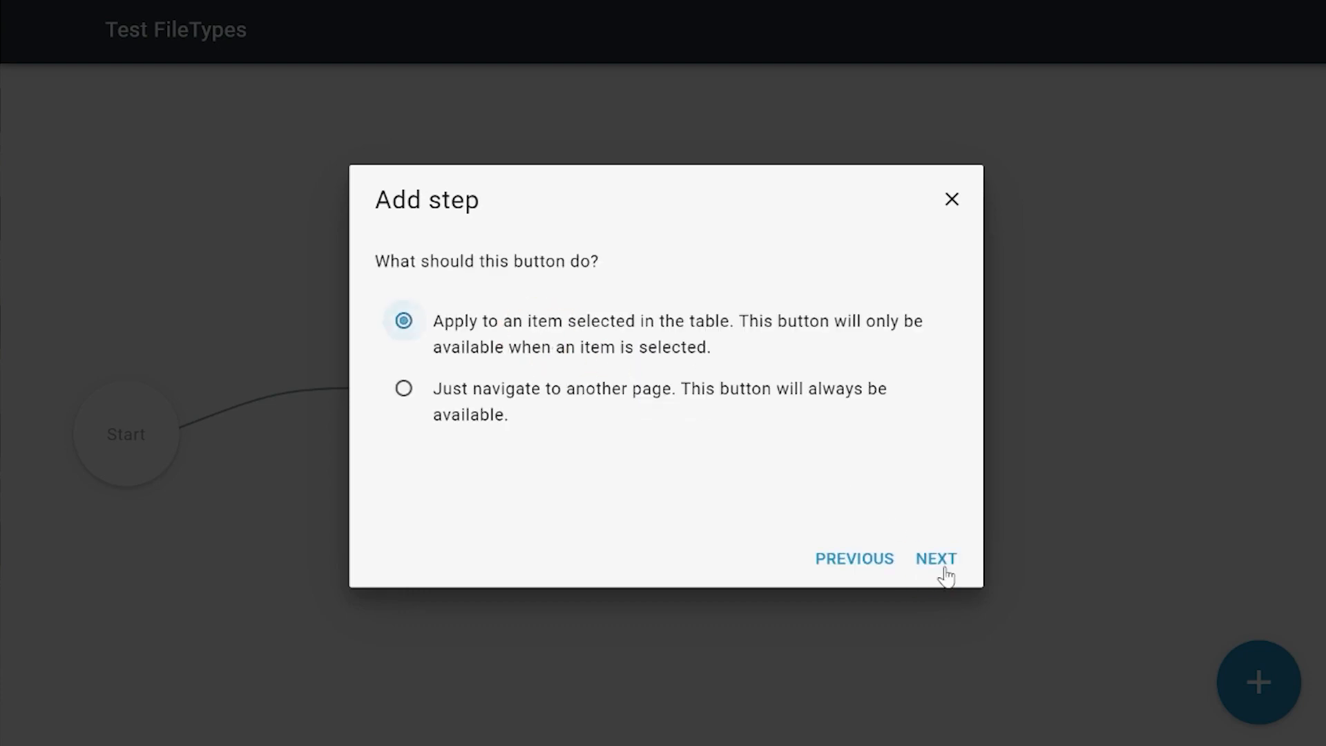
click(936, 561)
click(934, 563)
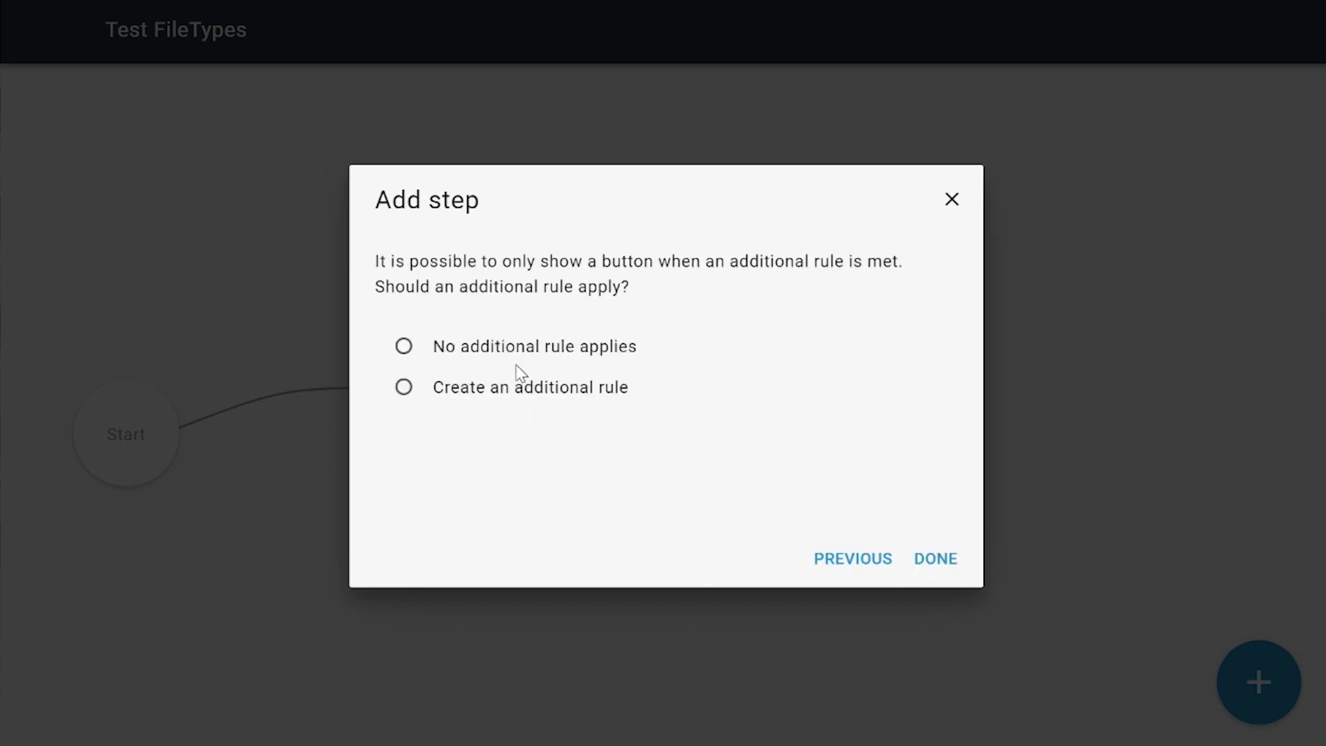
click(936, 562)
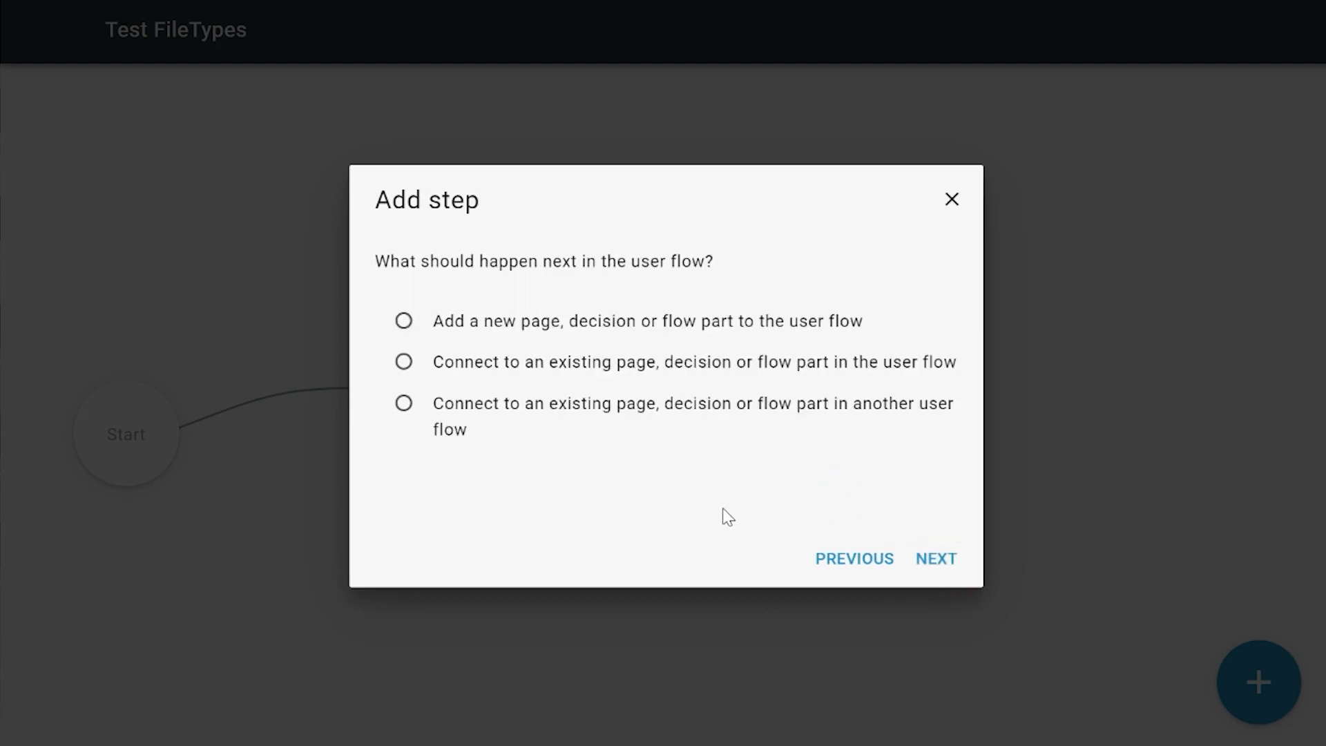
Step: Make the Detail button lead to a new page named "Detail file type" and move that page up and farther from New file types
click(542, 338)
click(933, 567)
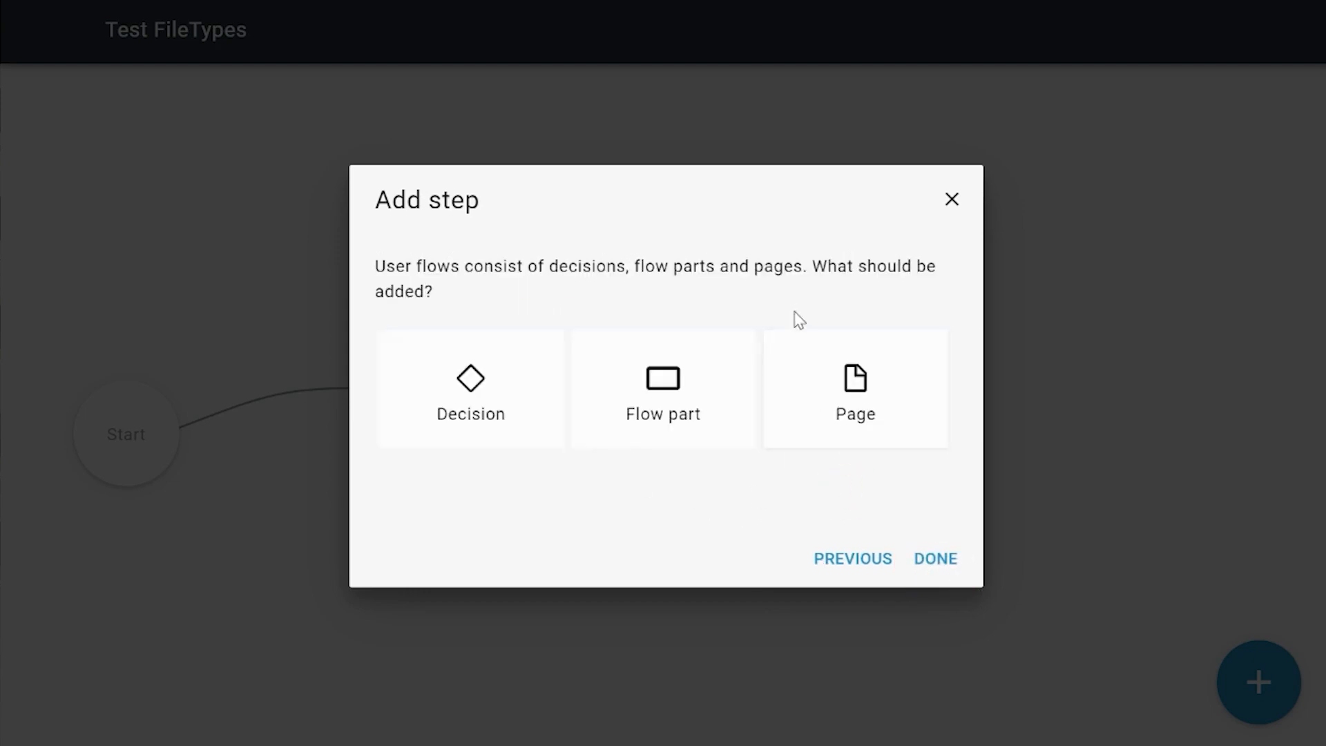
click(854, 387)
click(940, 563)
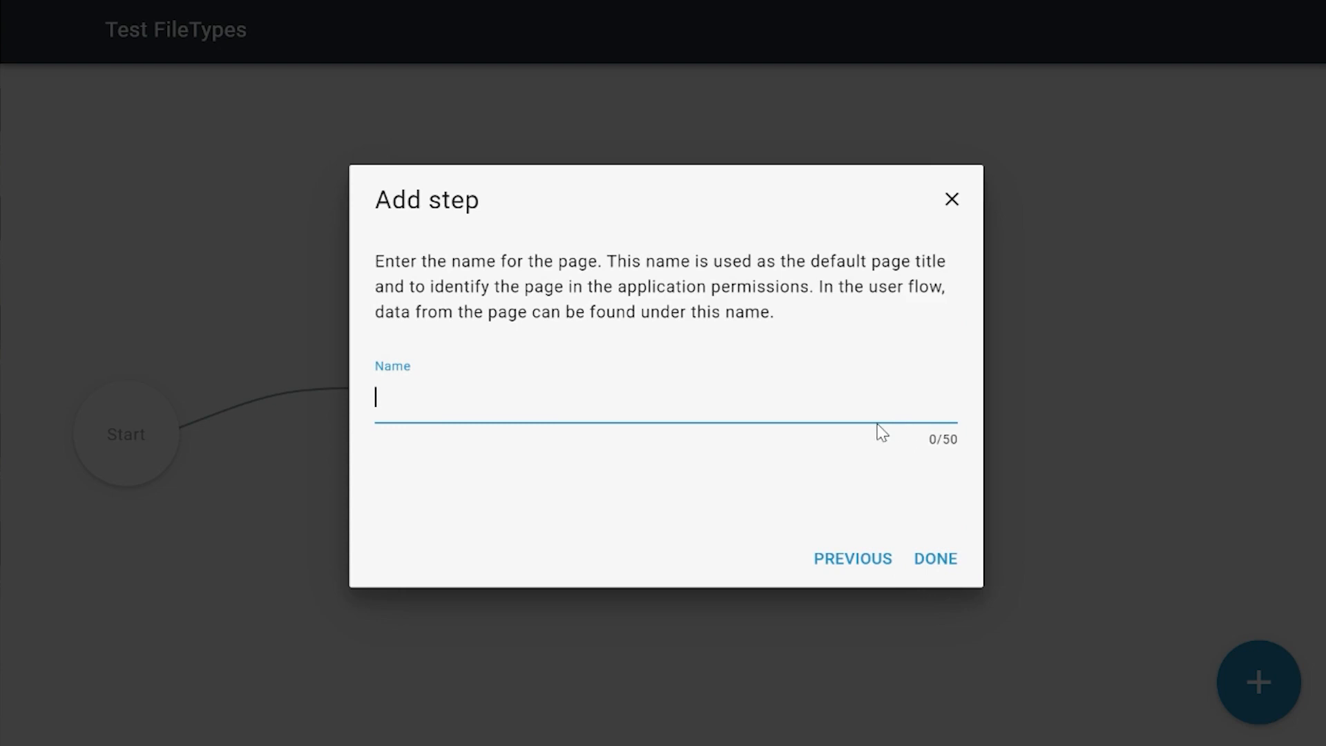
text(Deaail file type)
key(Return)
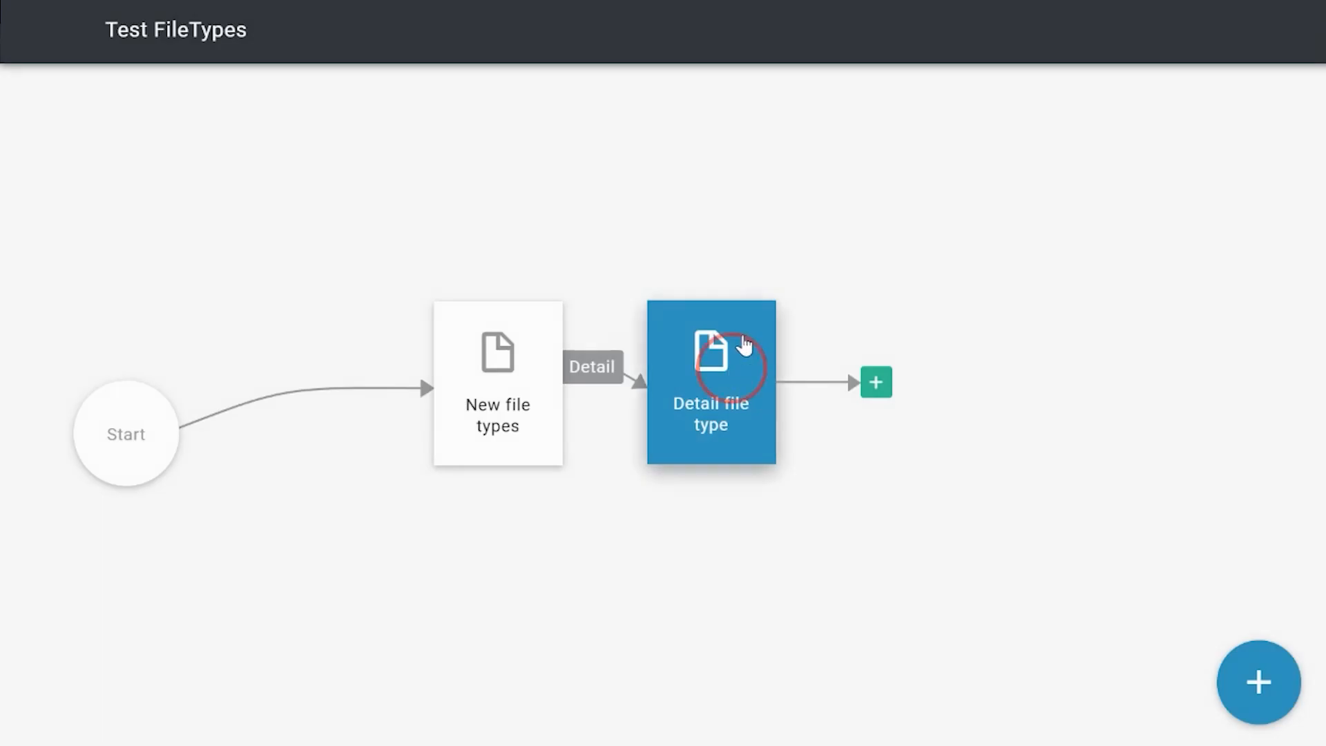
drag(746, 346, 803, 243)
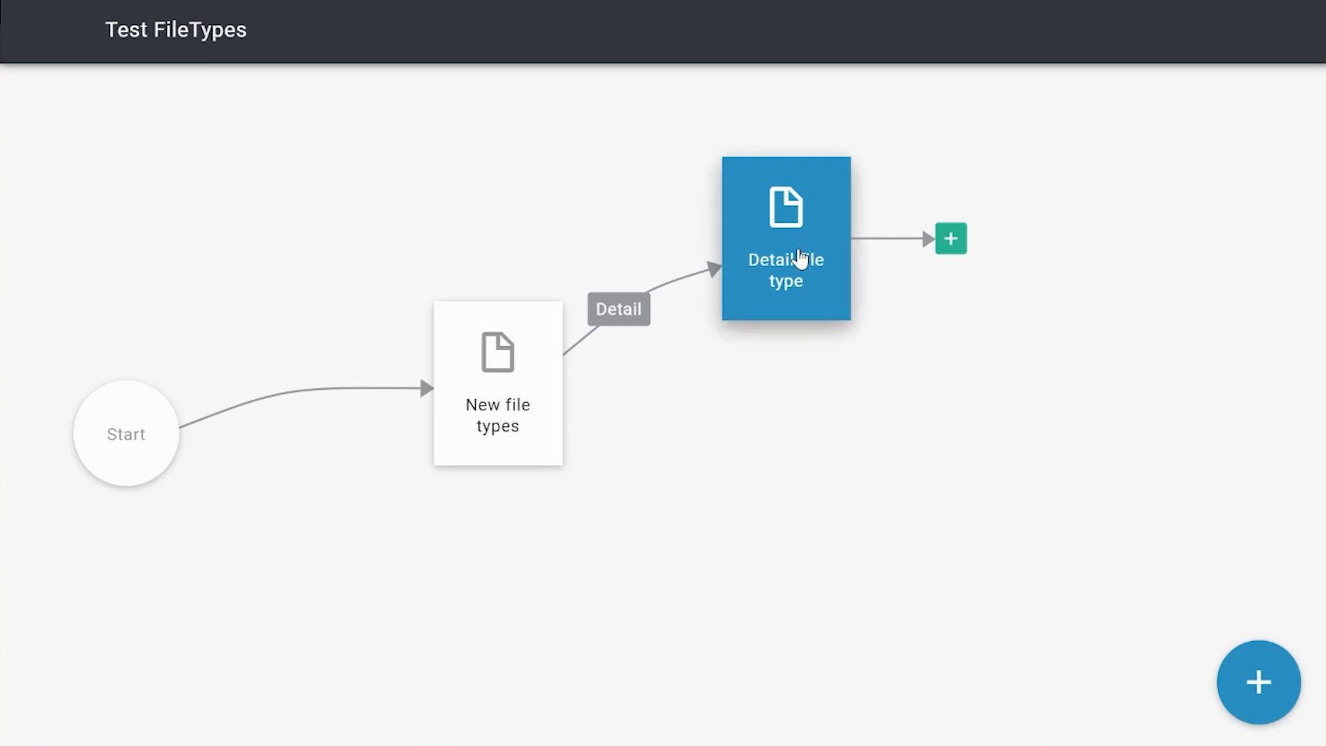
click(851, 389)
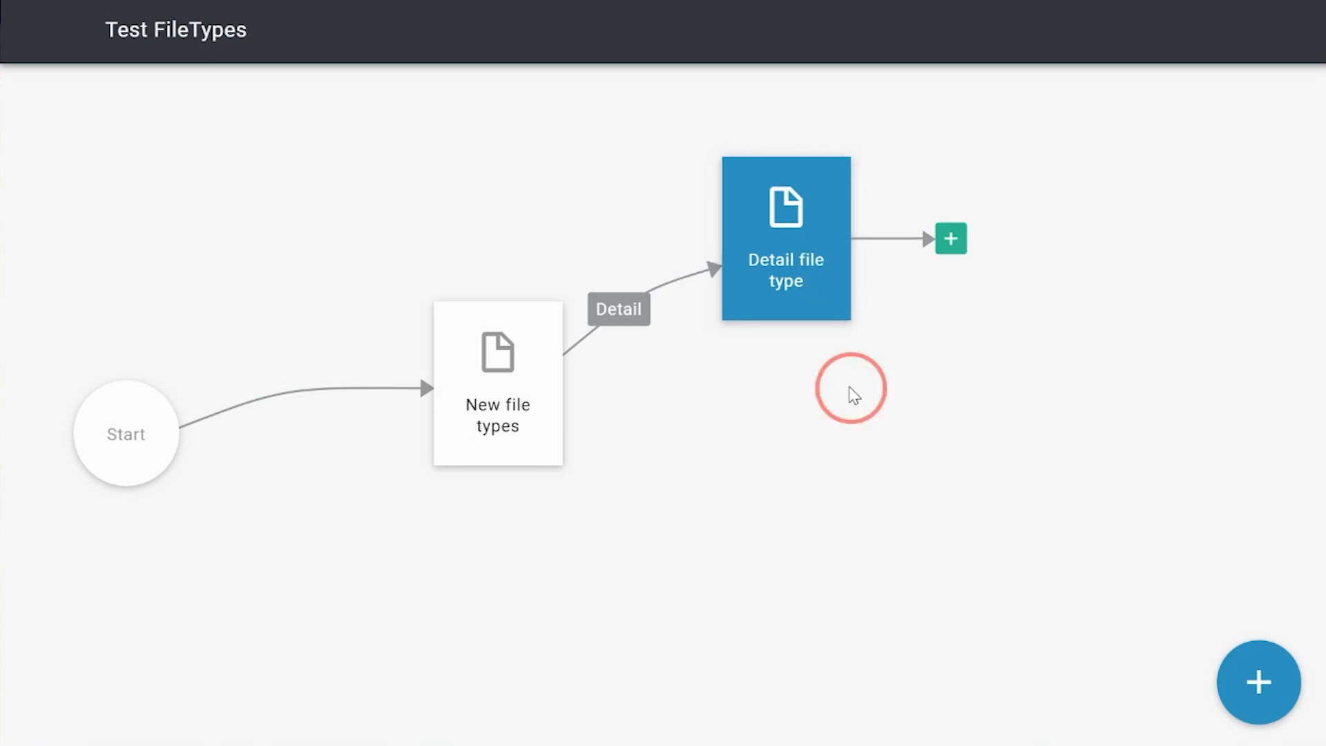
Step: Open the Detail file type page for editing and begin adding stacked content to its block
double_click(808, 260)
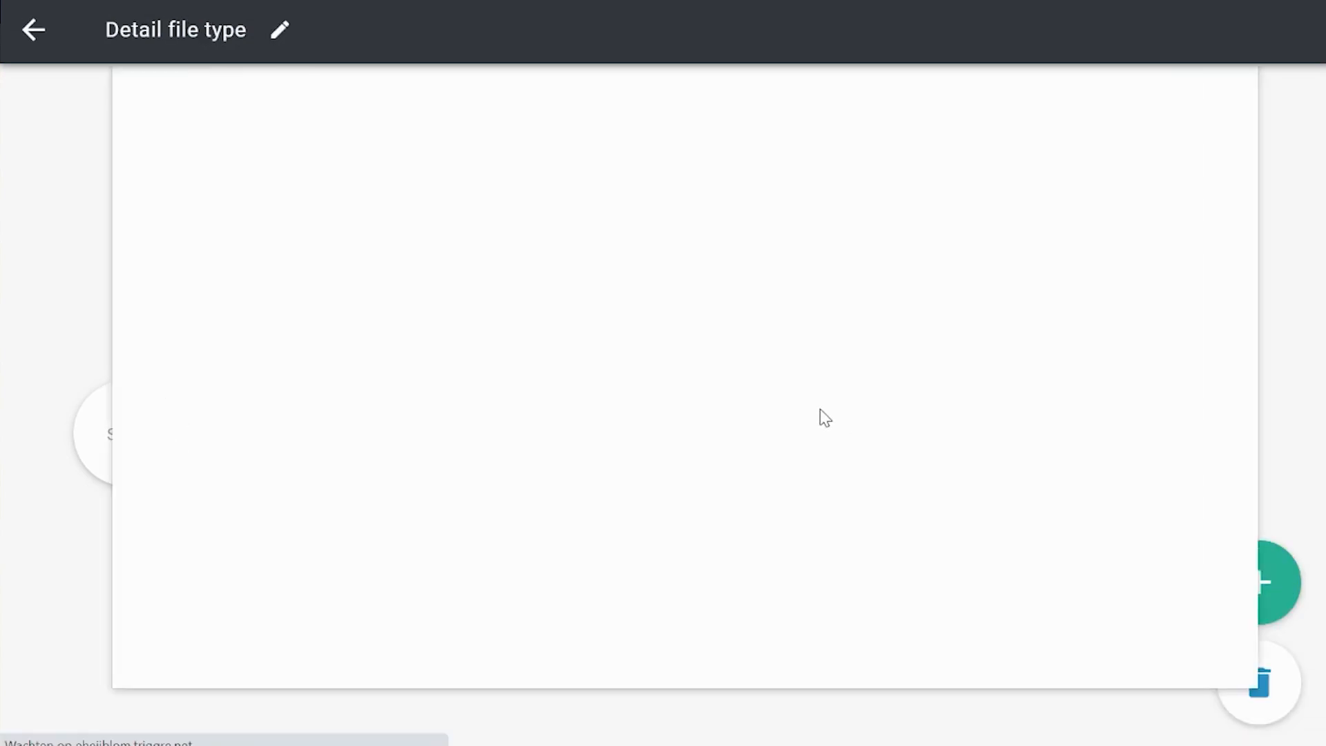
click(666, 203)
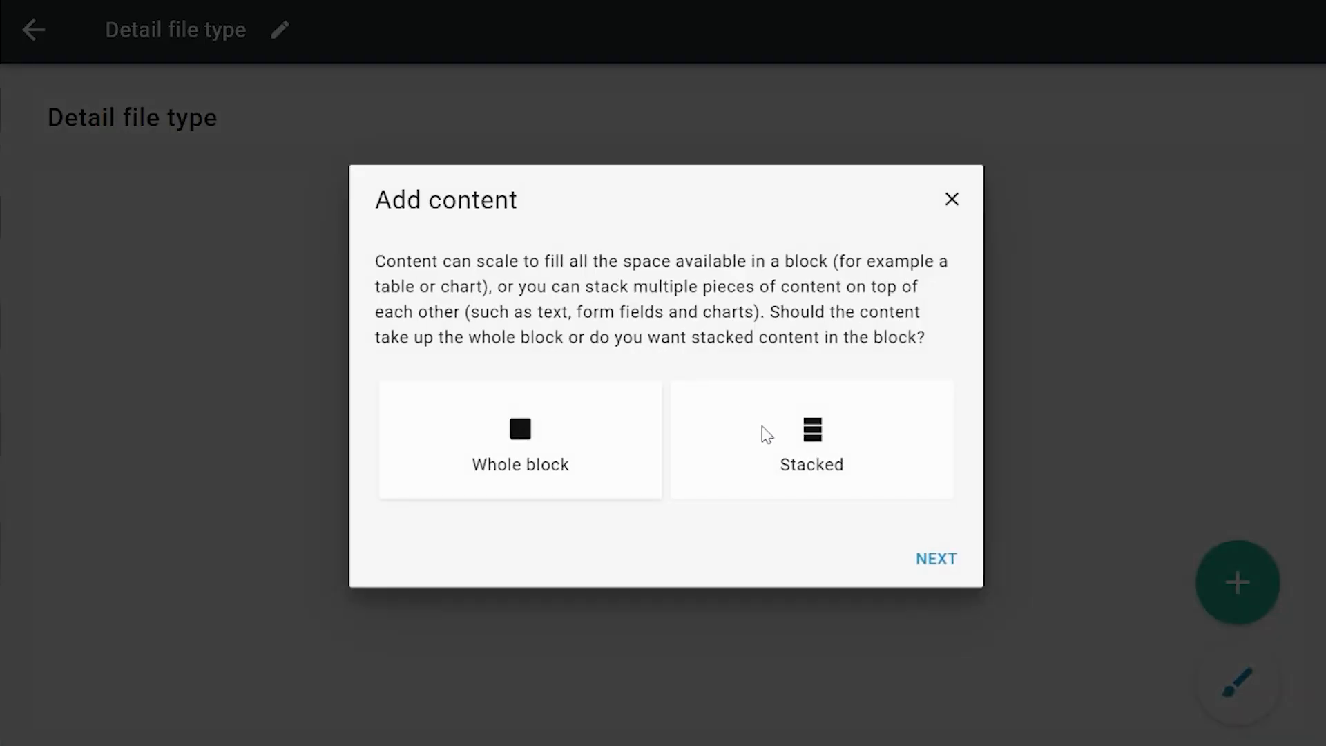
click(763, 433)
click(918, 575)
click(934, 561)
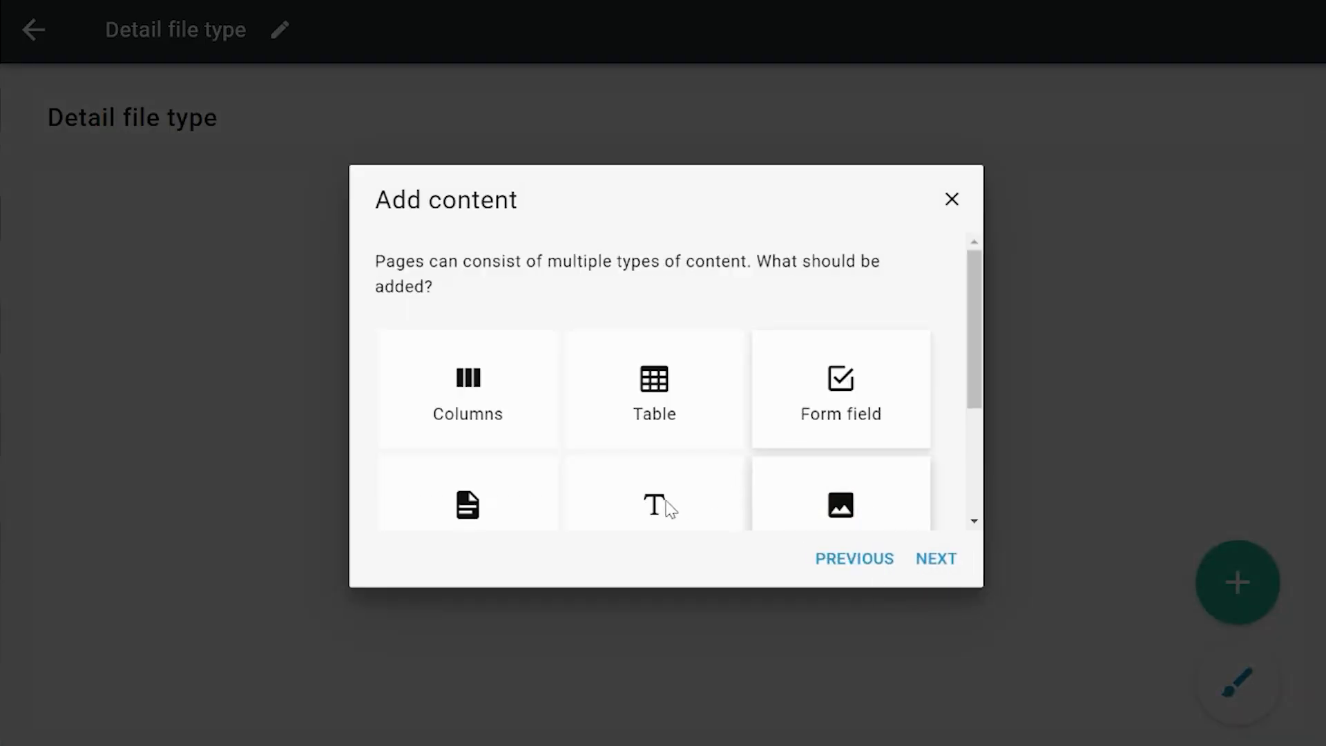
Step: Add a detail showing the Any file property of the DocumentTest selected in the New file types table, keeping the label "Any file"
scroll(553, 483, down, 2)
click(483, 408)
click(939, 559)
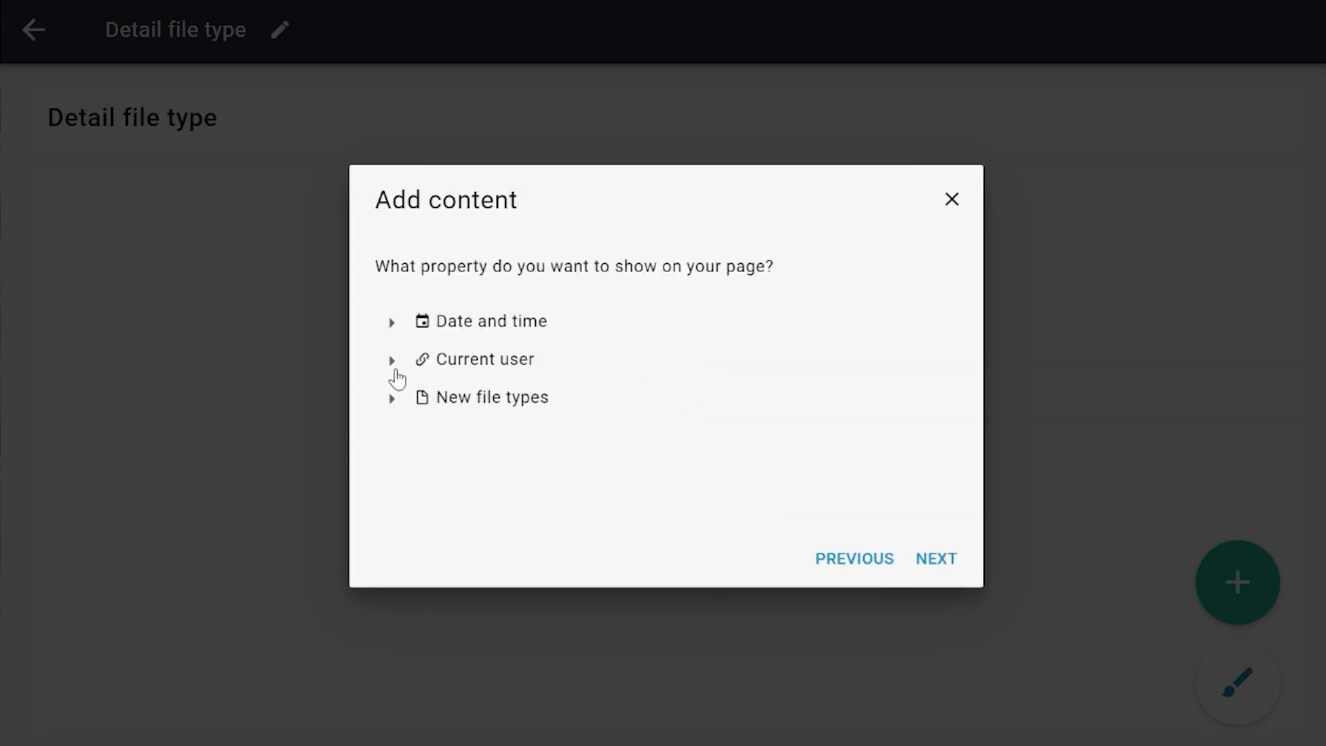
click(391, 397)
click(426, 436)
scroll(544, 449, down, 1)
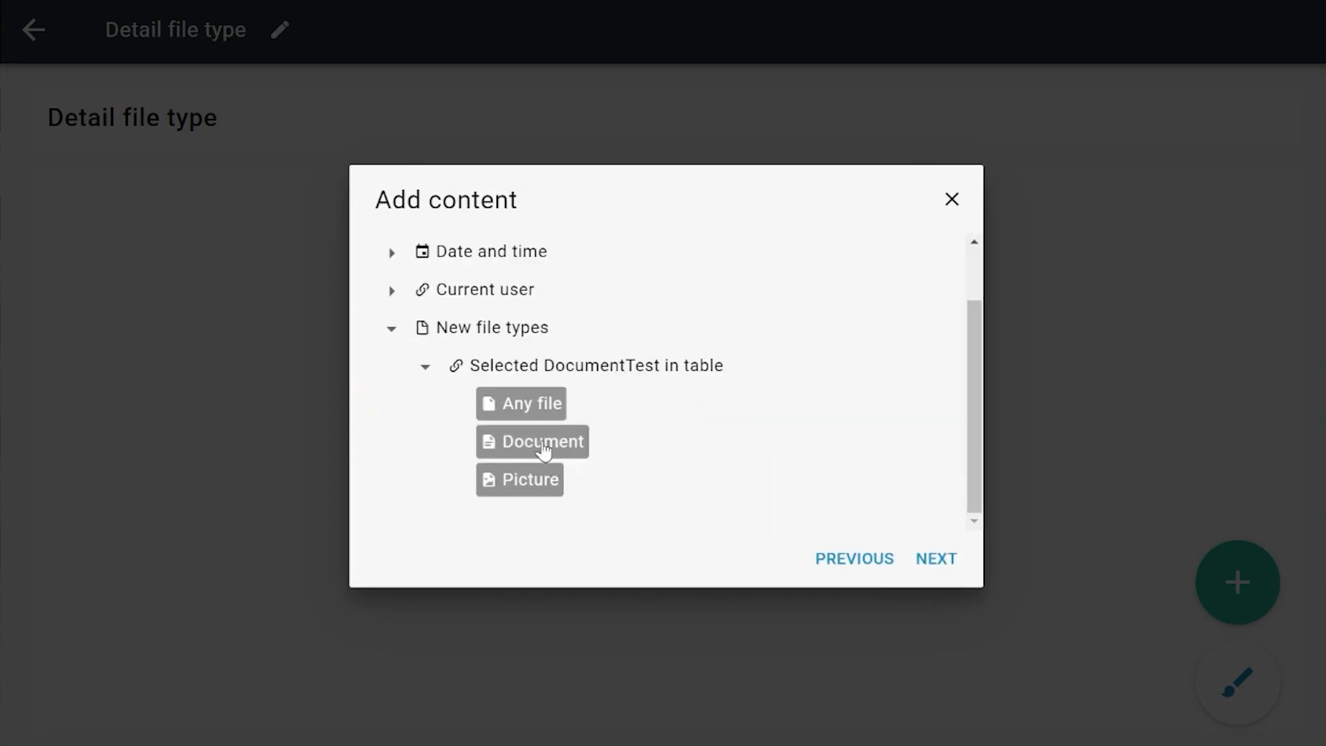
click(532, 413)
click(933, 560)
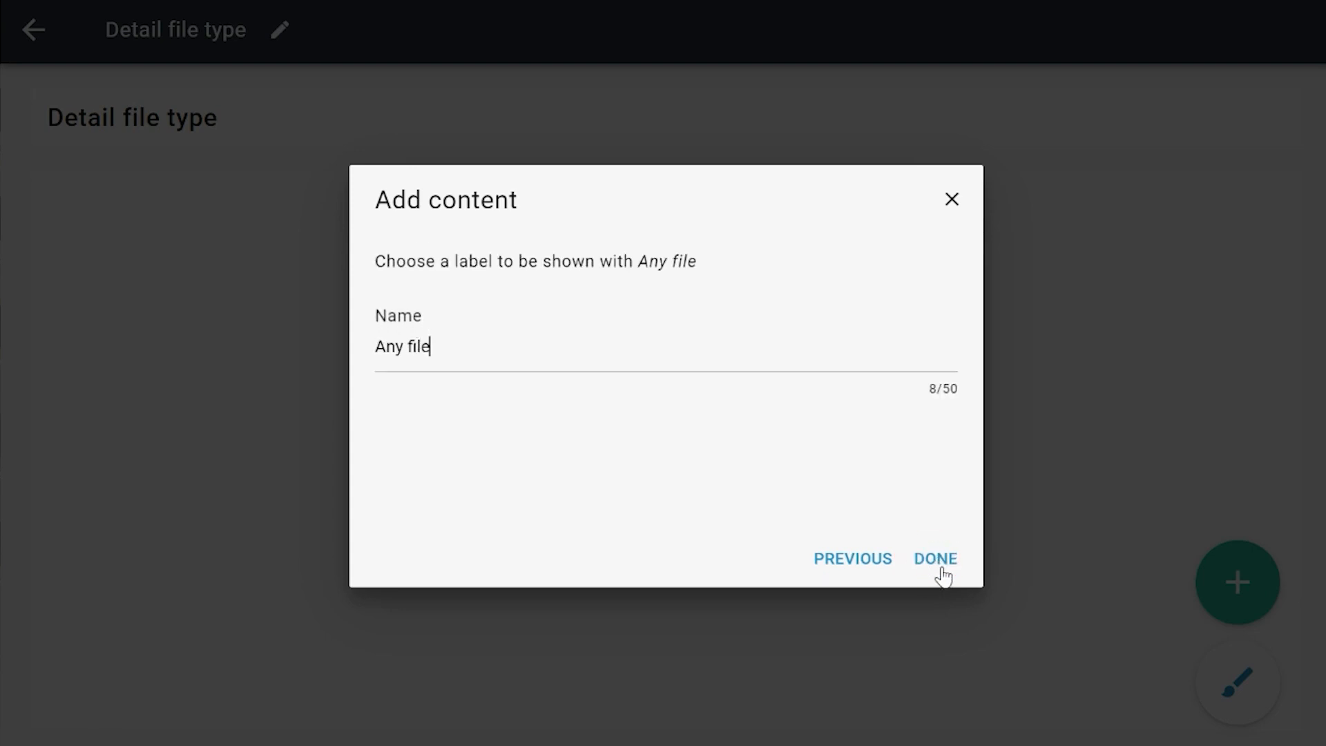
click(939, 578)
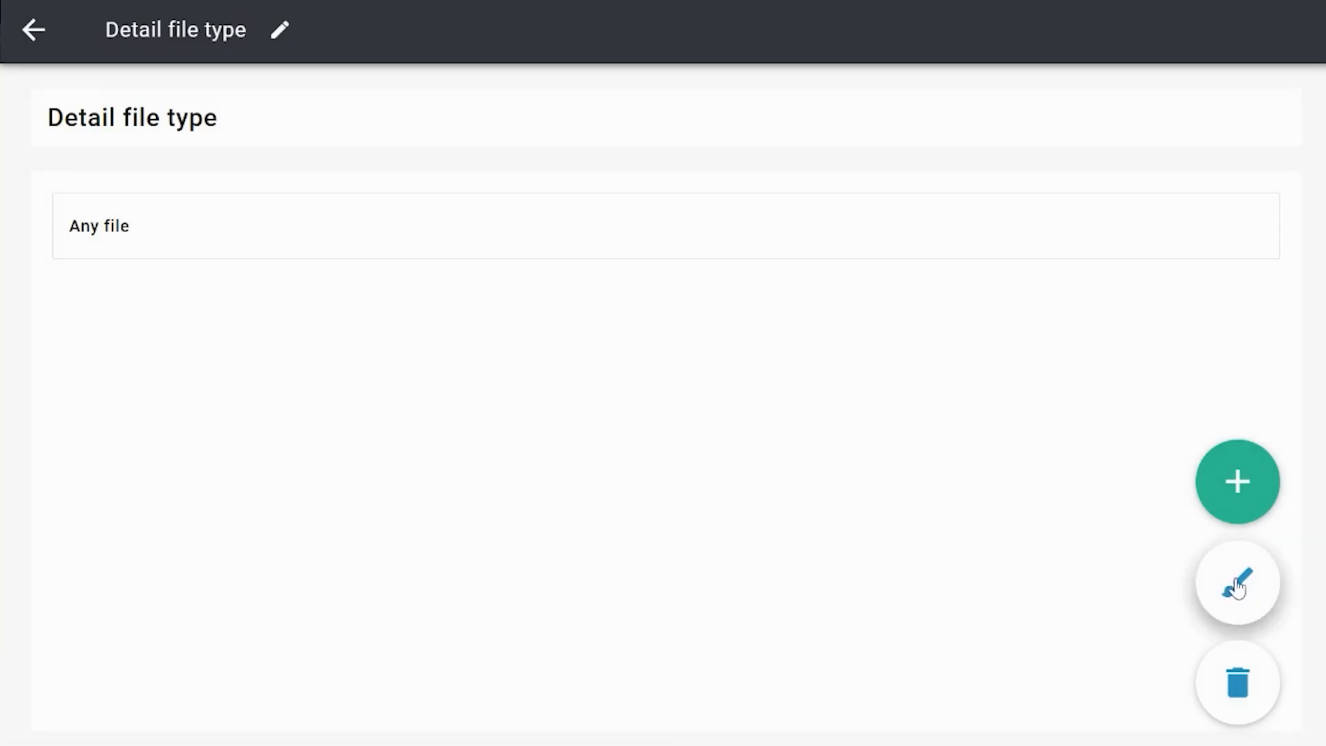
Step: Add a detail below Any file showing the selected DocumentTest's Document property, keeping the label "Document"
click(673, 298)
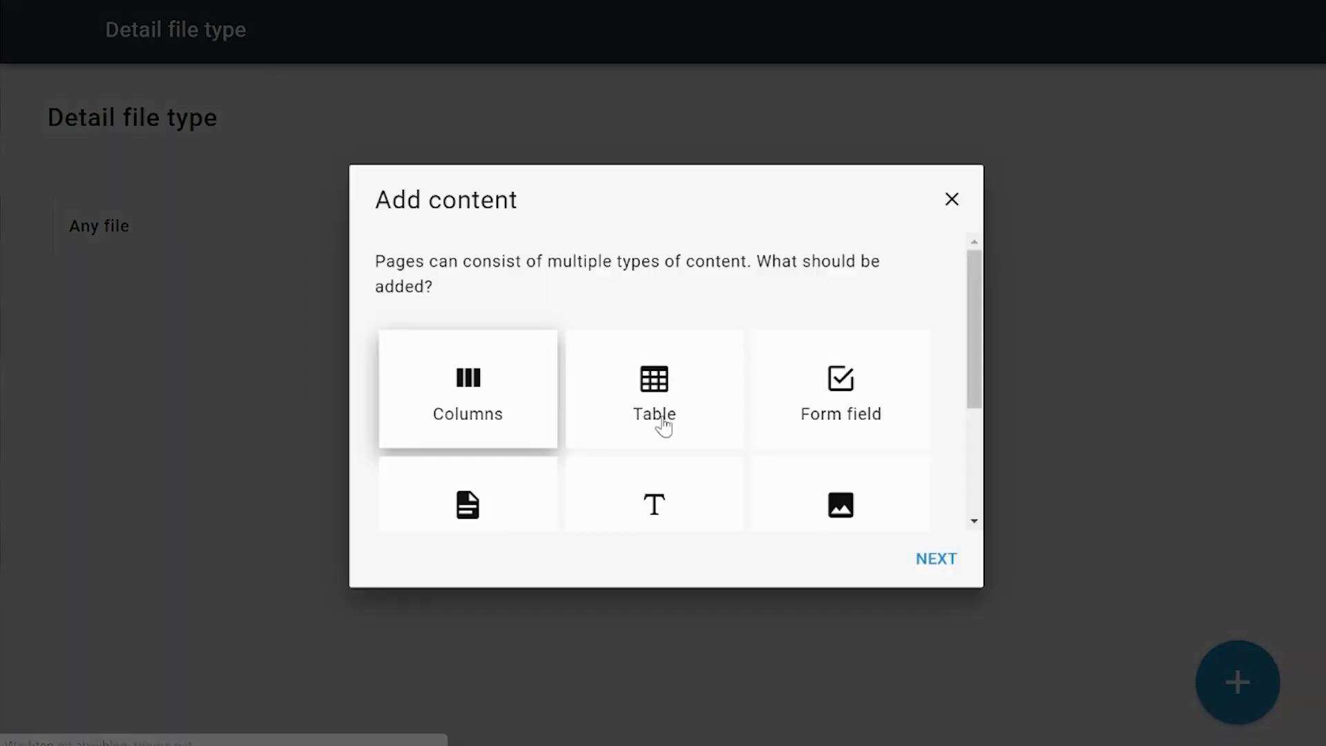
click(503, 511)
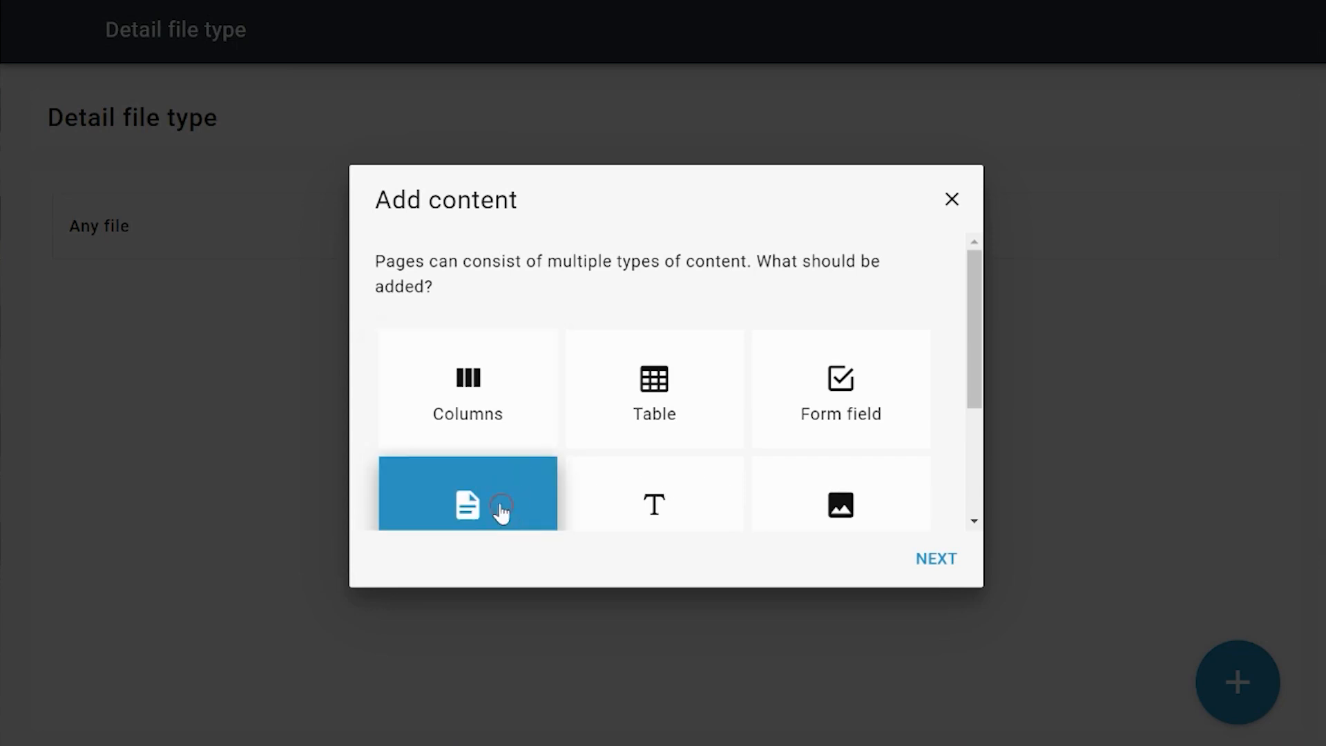
click(926, 556)
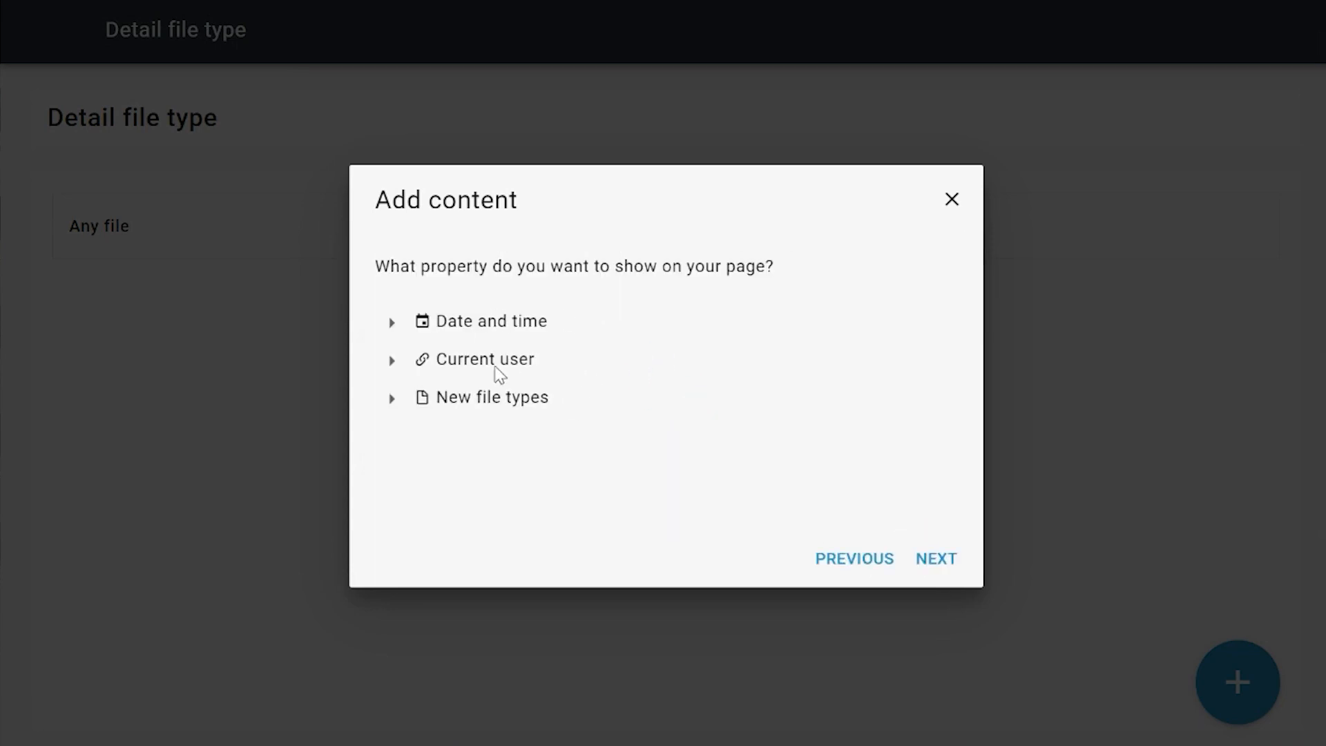
click(391, 398)
click(425, 435)
scroll(583, 432, down, 1)
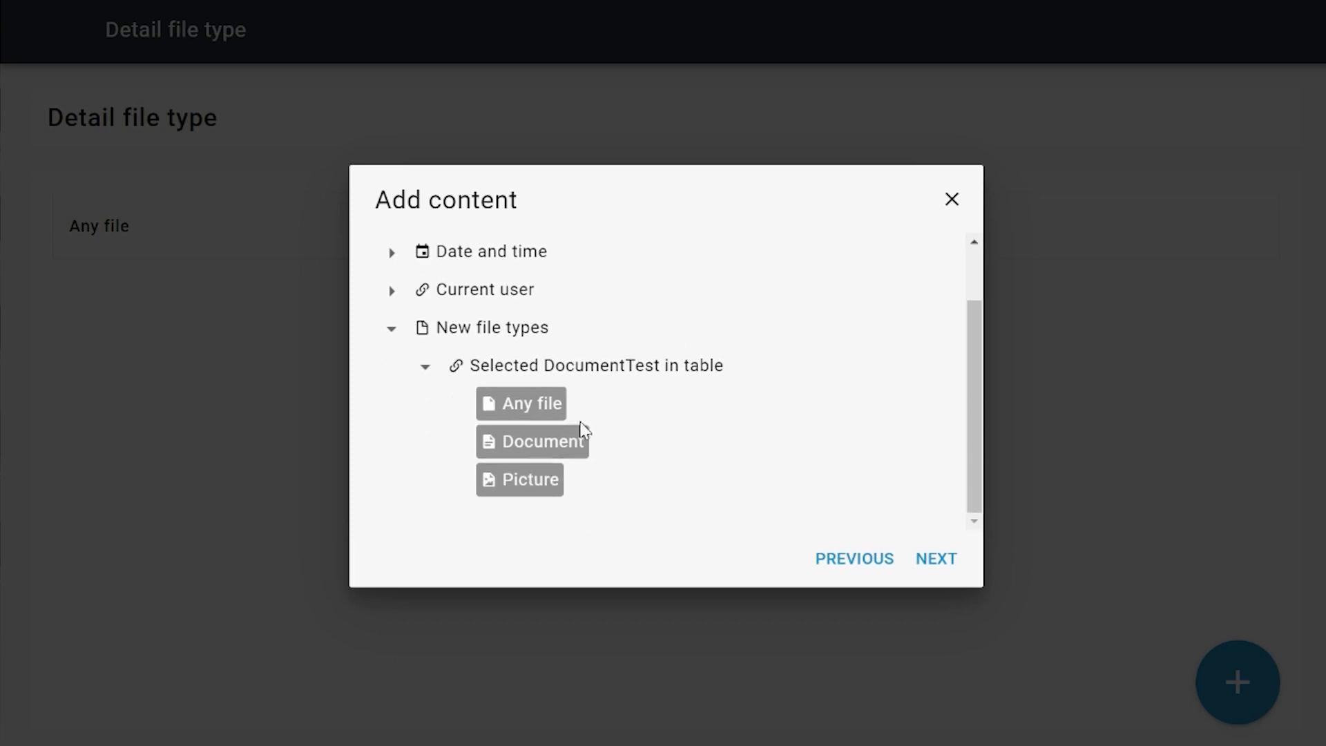
click(535, 442)
click(938, 561)
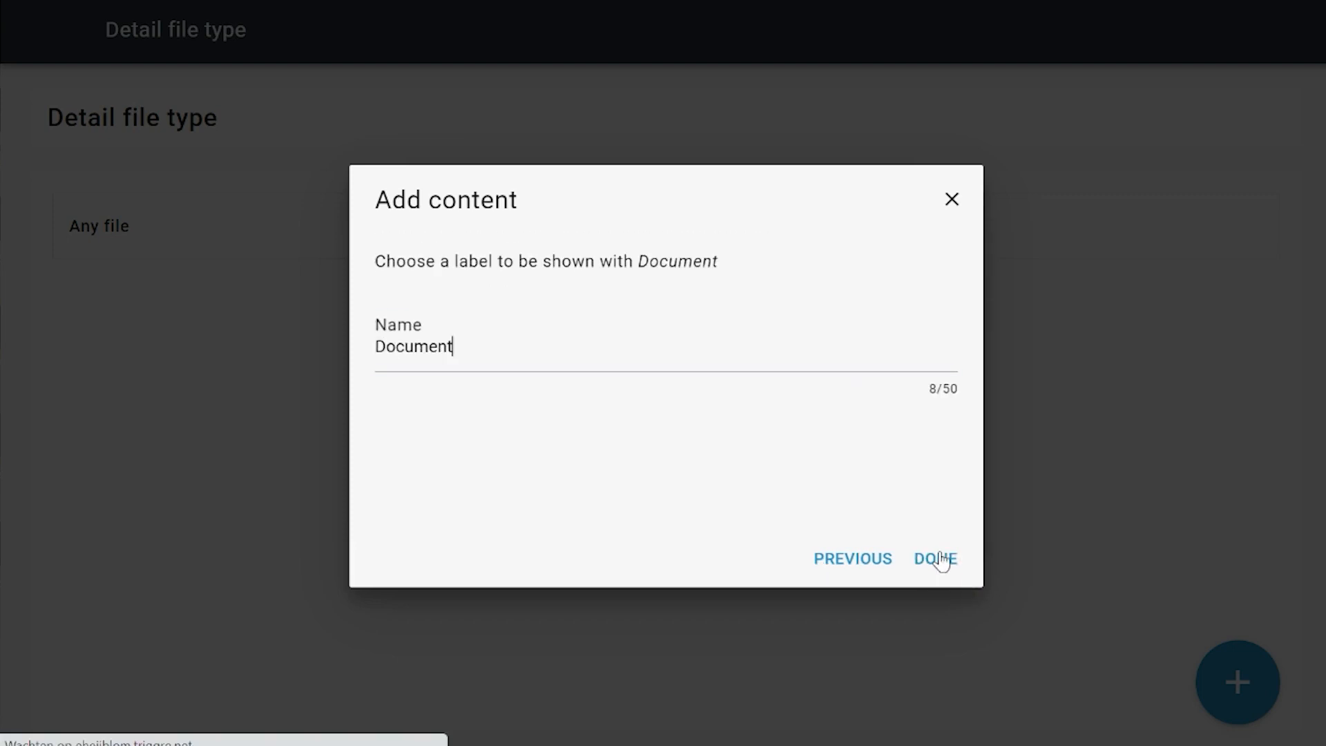
click(936, 560)
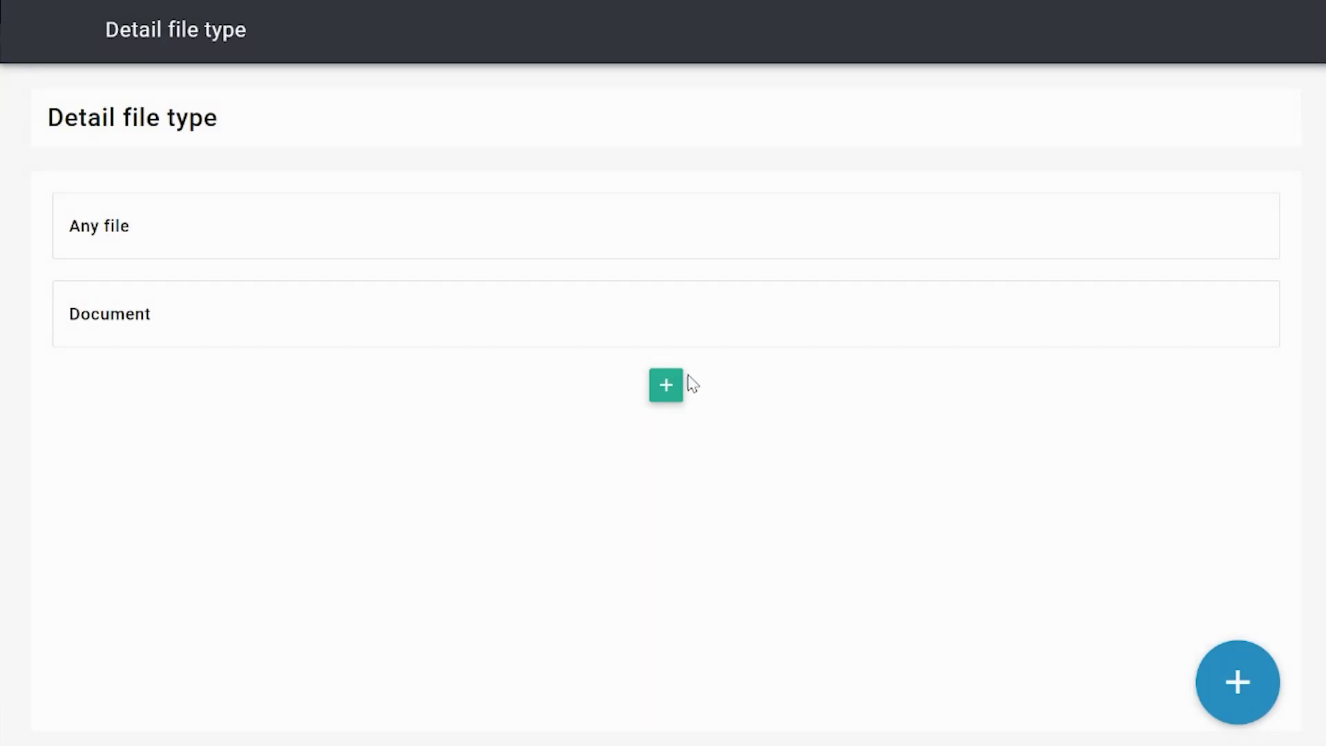
Step: Add a detail below Document showing the selected DocumentTest's Picture property as an icon, labelled "Picture icon"
click(678, 381)
scroll(541, 503, down, 2)
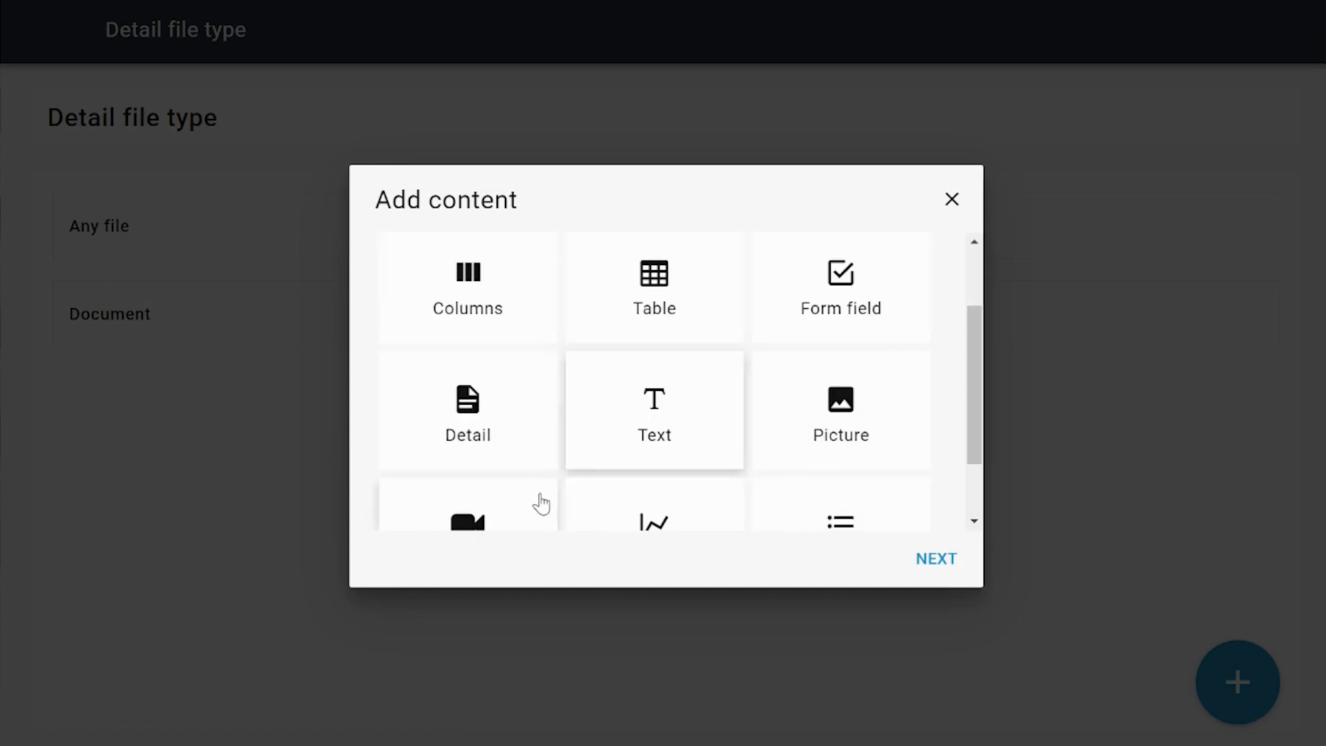
click(474, 435)
click(948, 565)
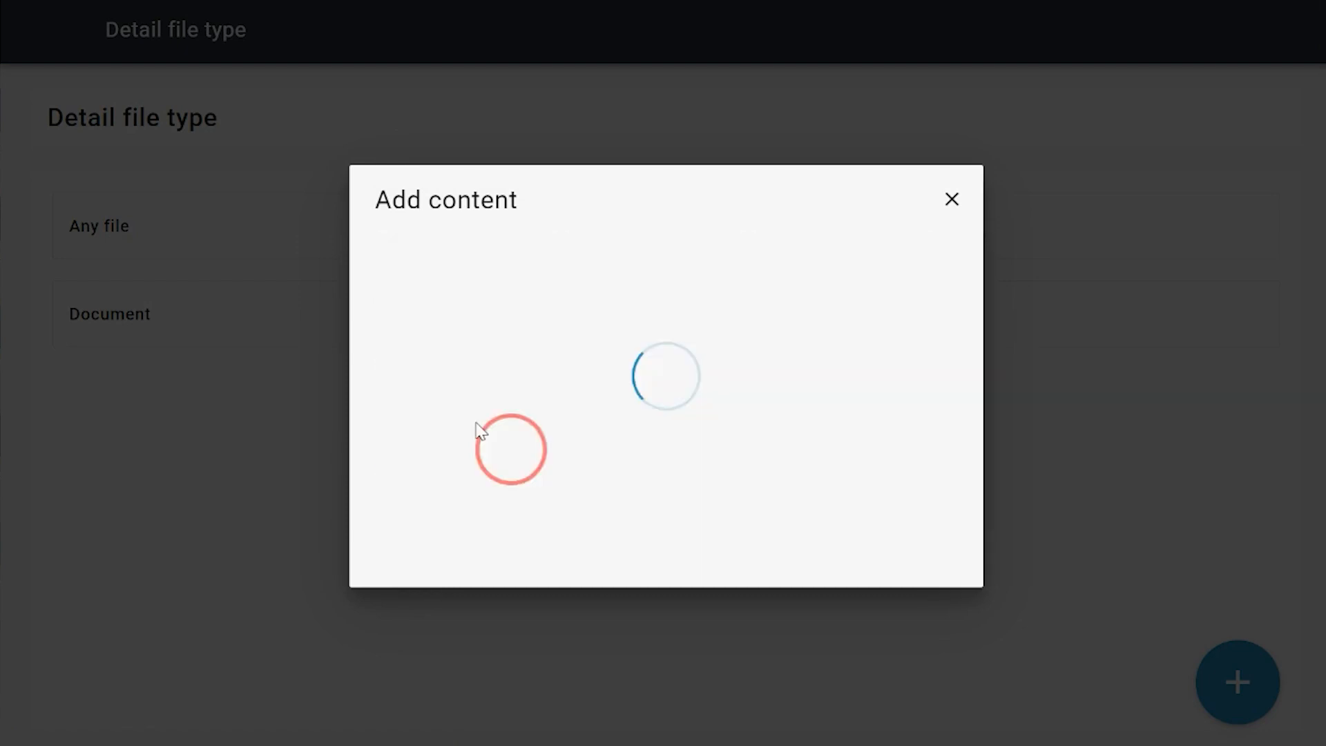
click(391, 398)
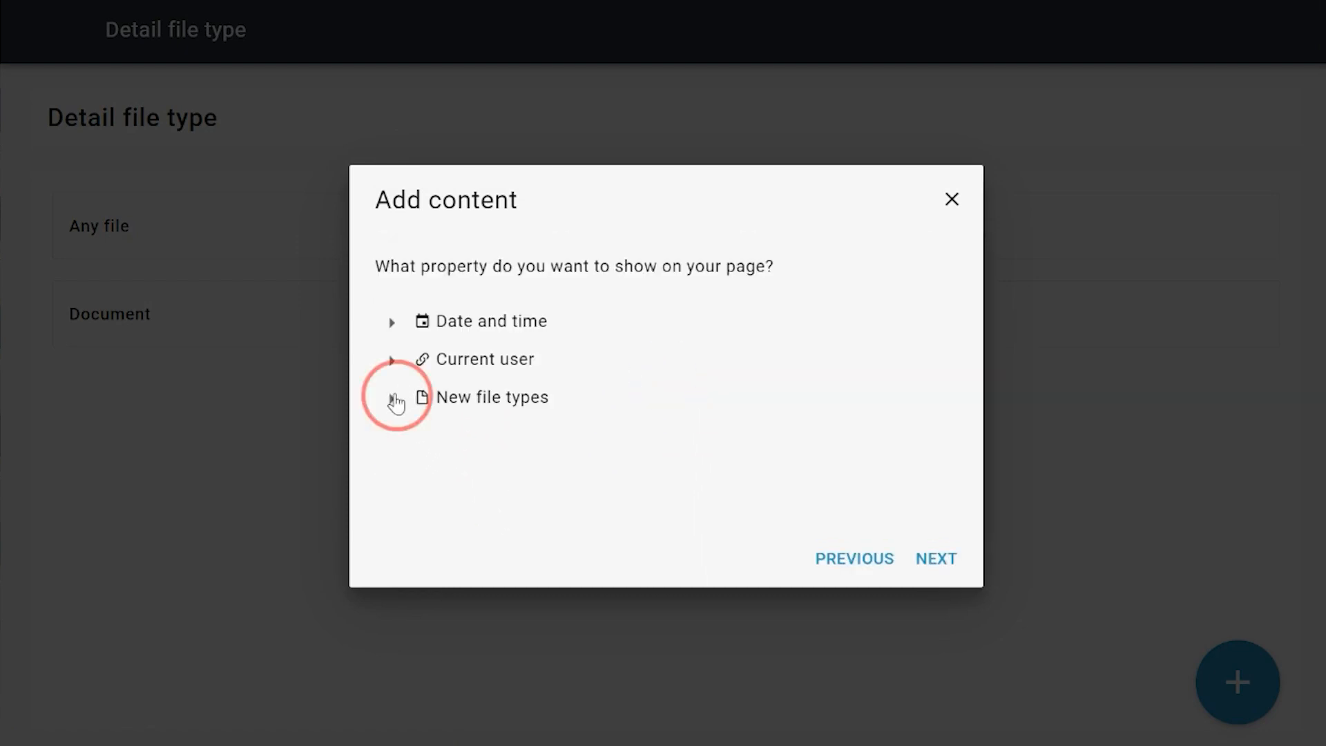
click(426, 435)
scroll(549, 498, down, 1)
click(549, 497)
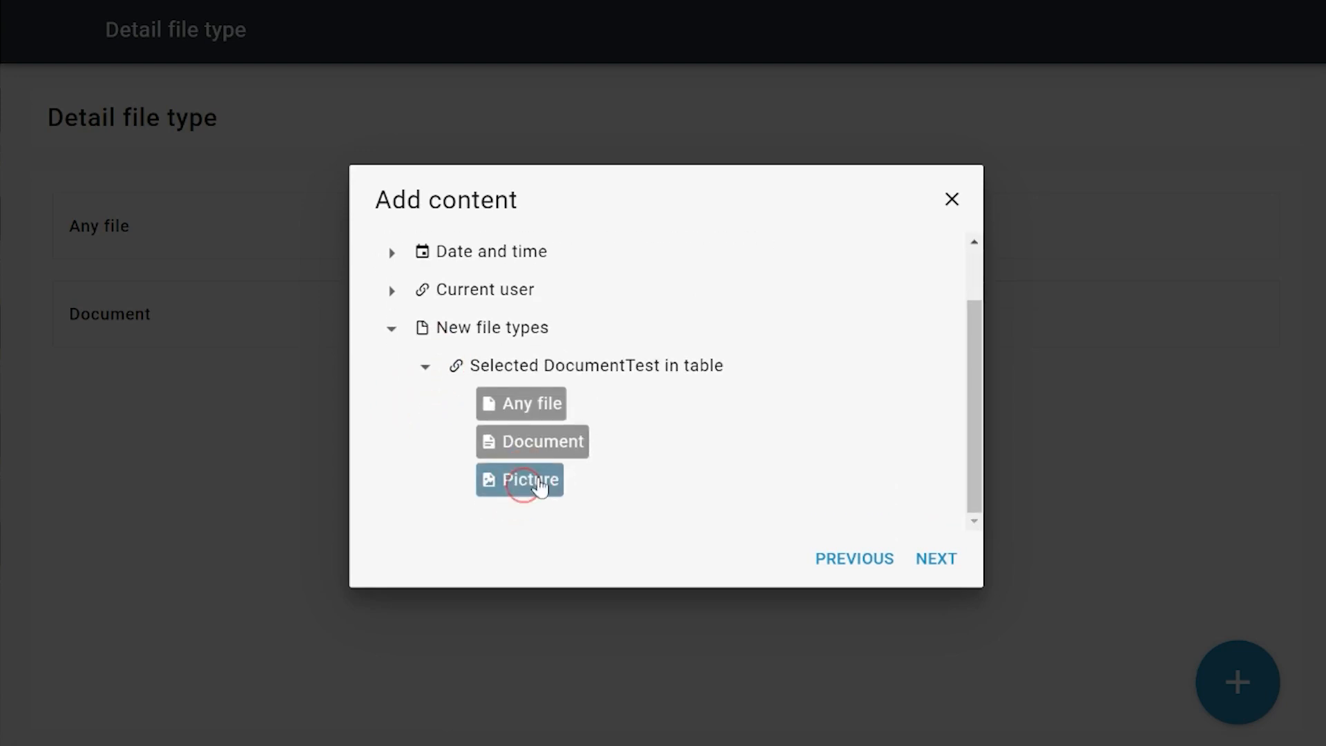
click(938, 565)
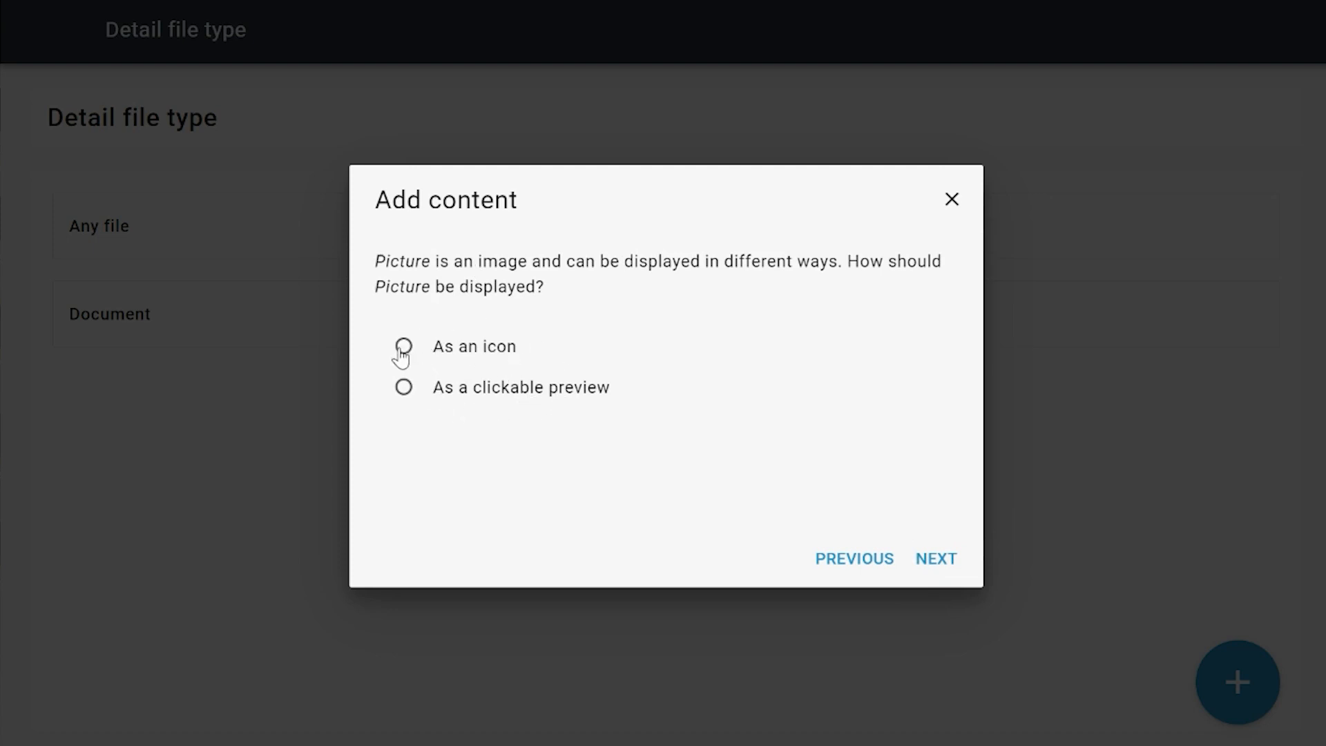
click(480, 350)
click(944, 561)
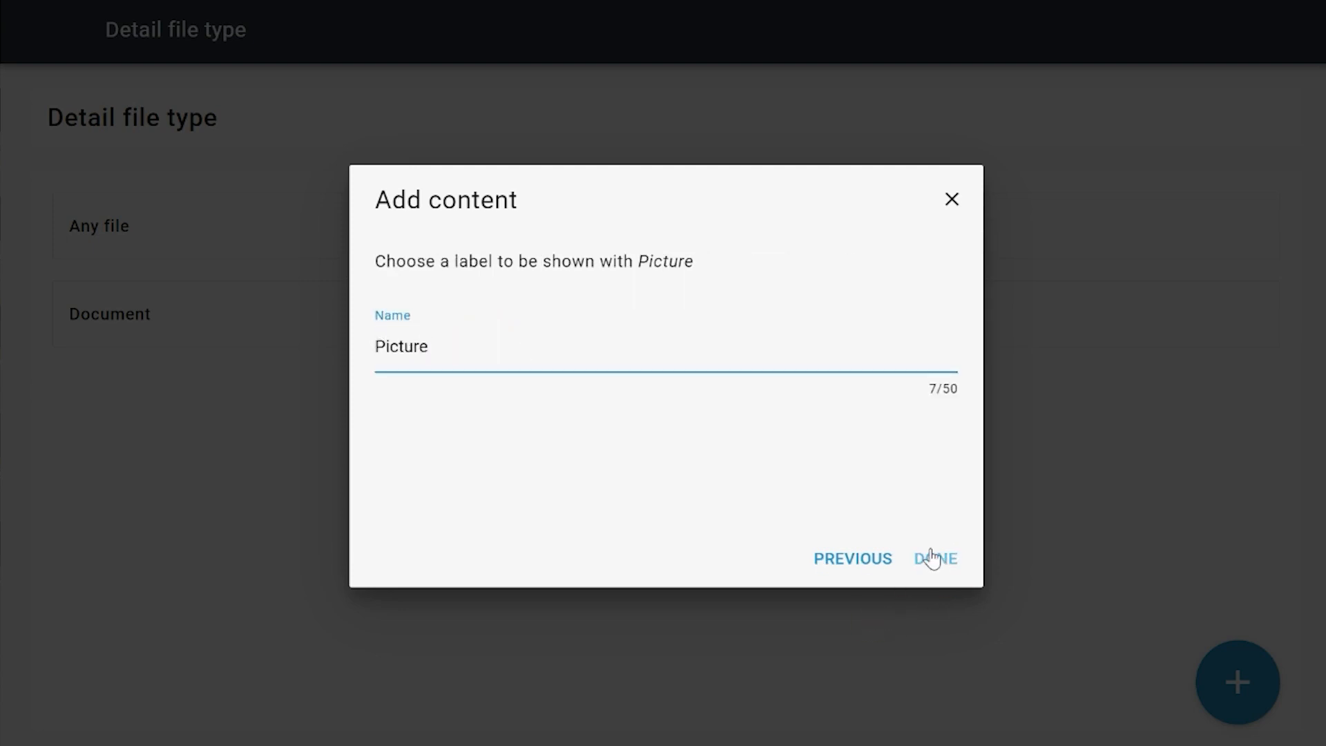
click(937, 560)
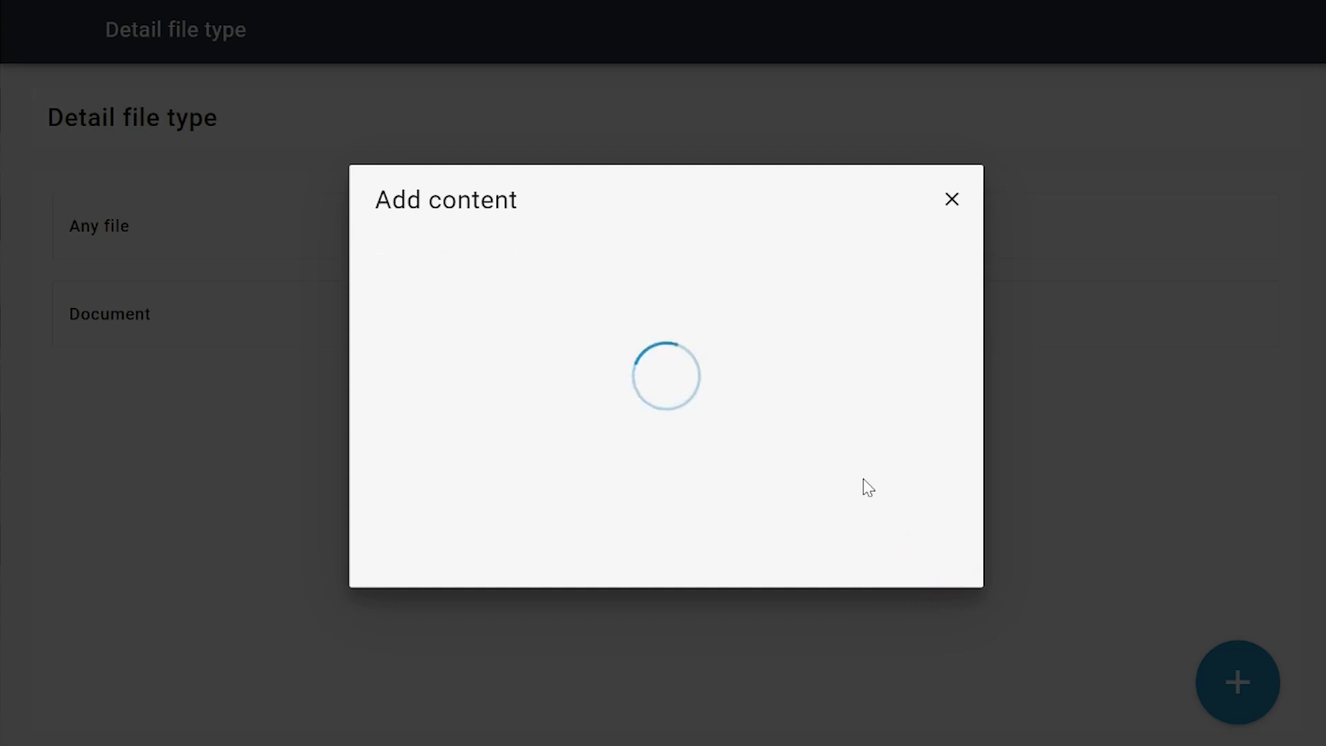
Step: Add picture content below Picture icon, using the user flow's Picture from the DocumentTest selected in the New file types table
click(668, 482)
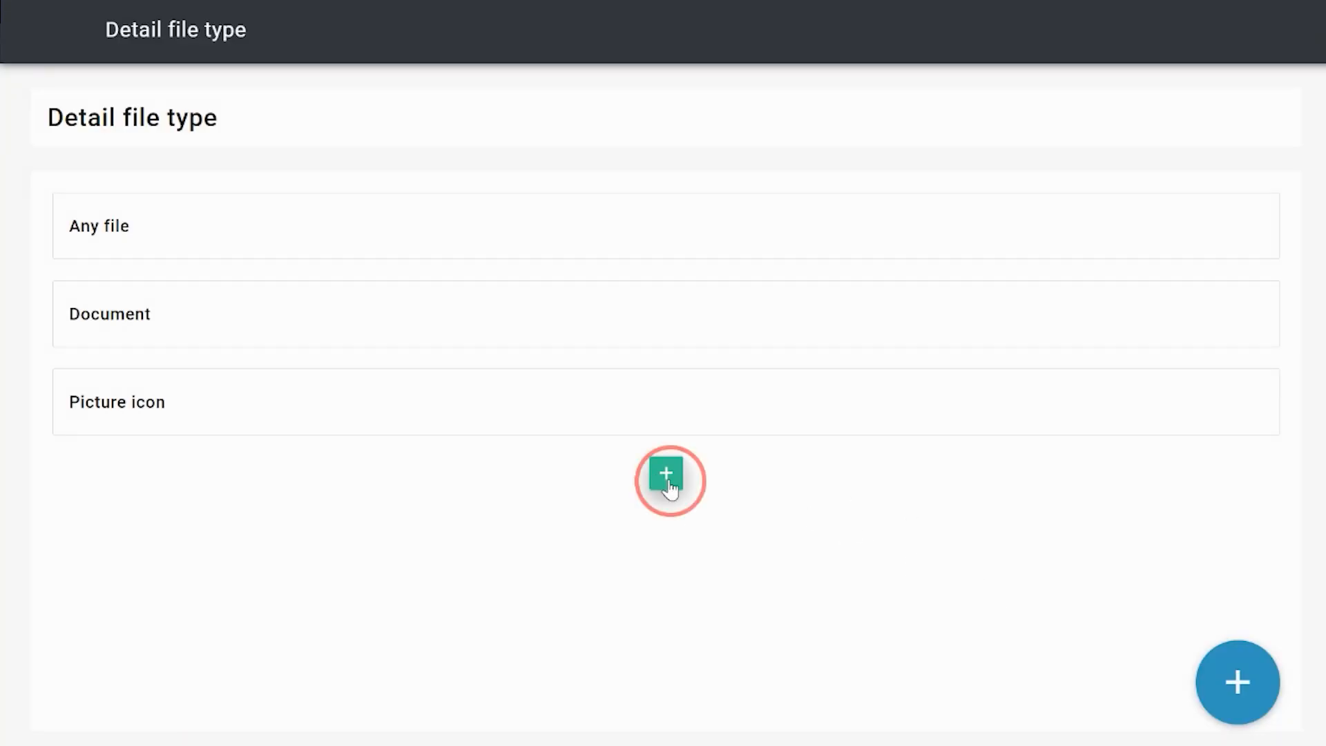
scroll(844, 408, down, 3)
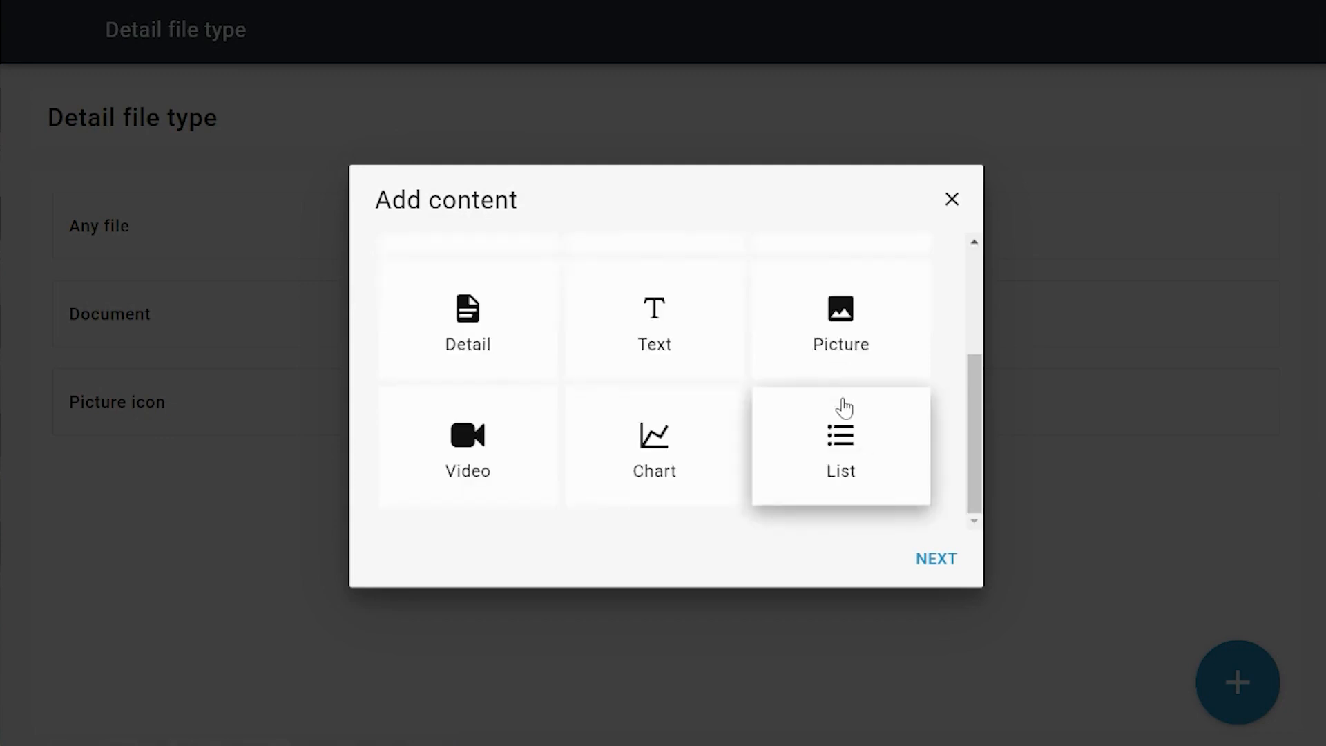
drag(974, 424, 975, 382)
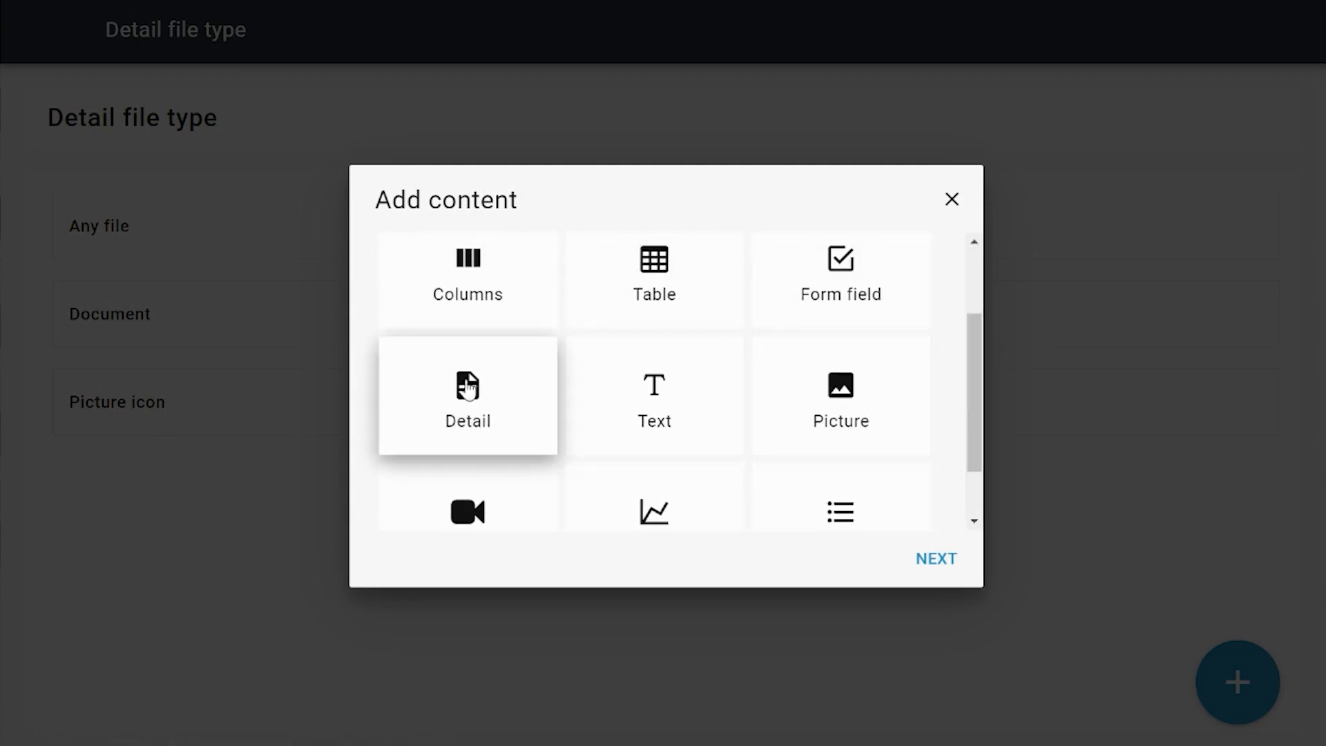
click(868, 421)
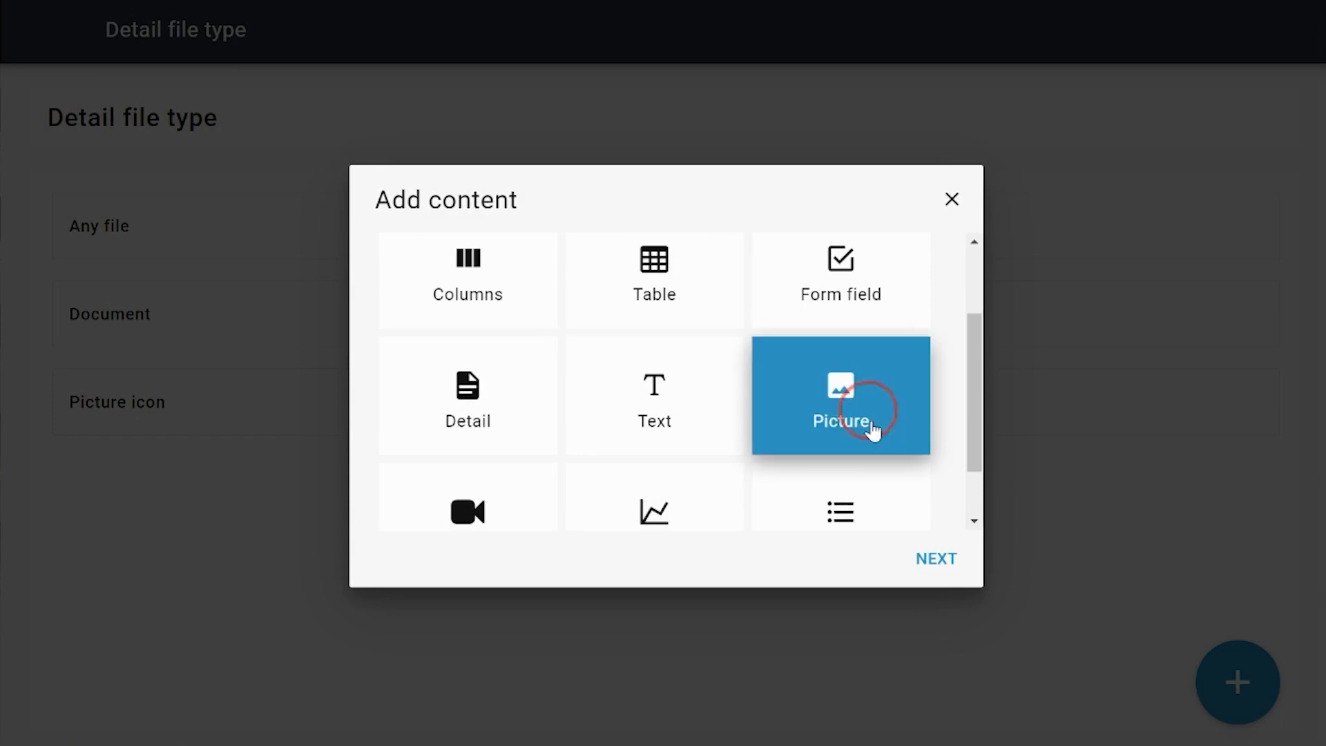
click(948, 571)
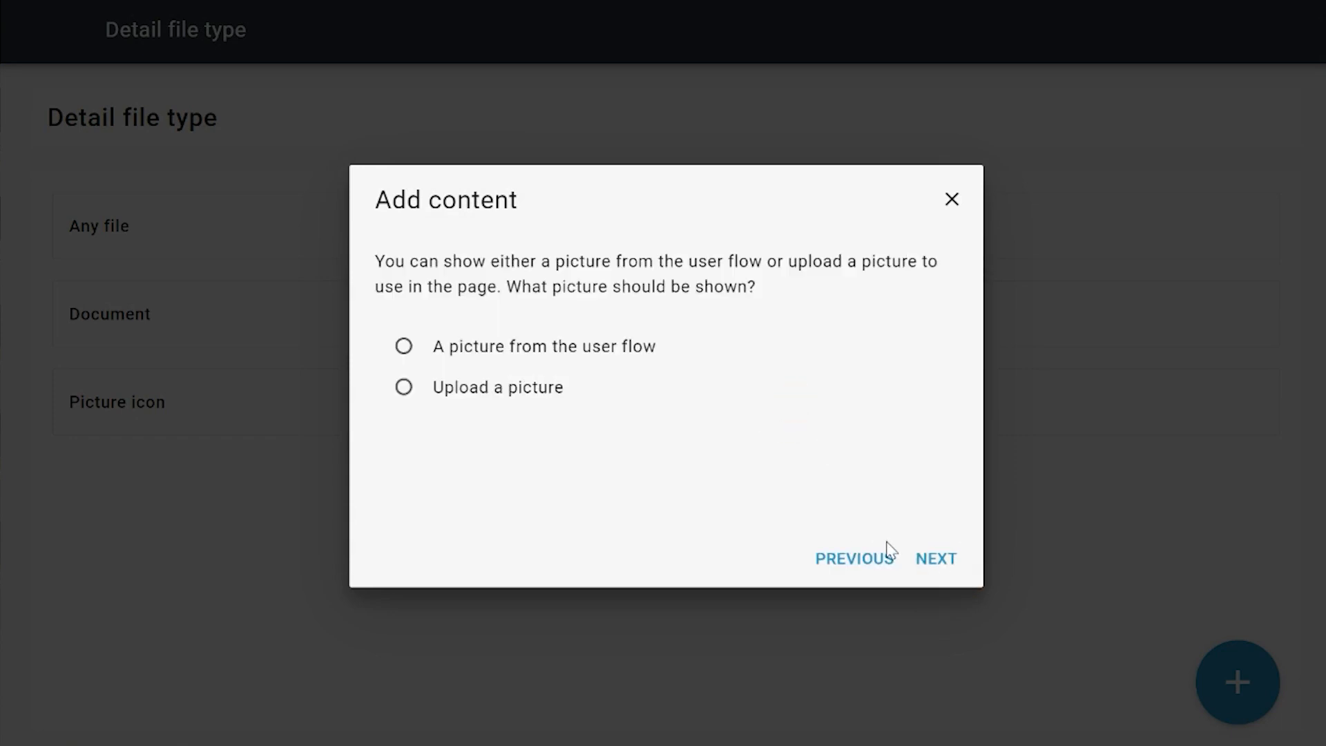
click(478, 349)
click(939, 559)
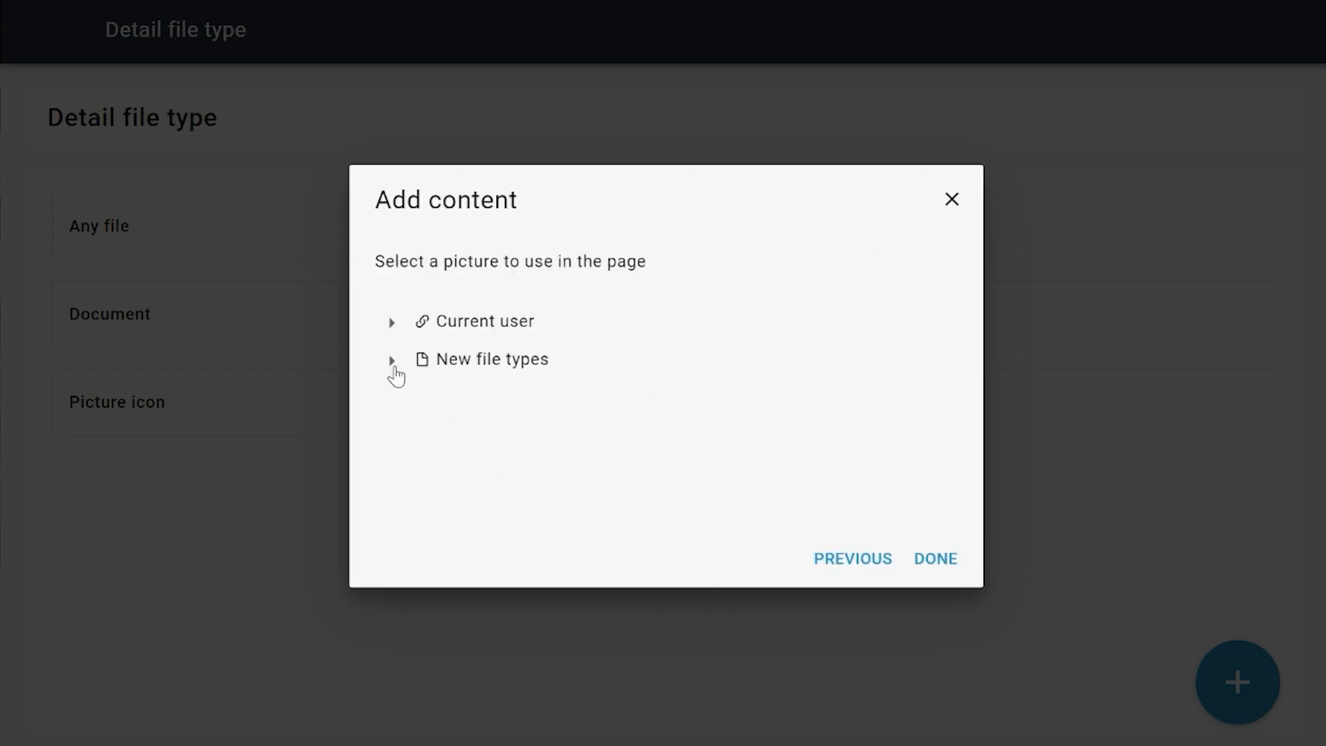
click(391, 362)
click(425, 400)
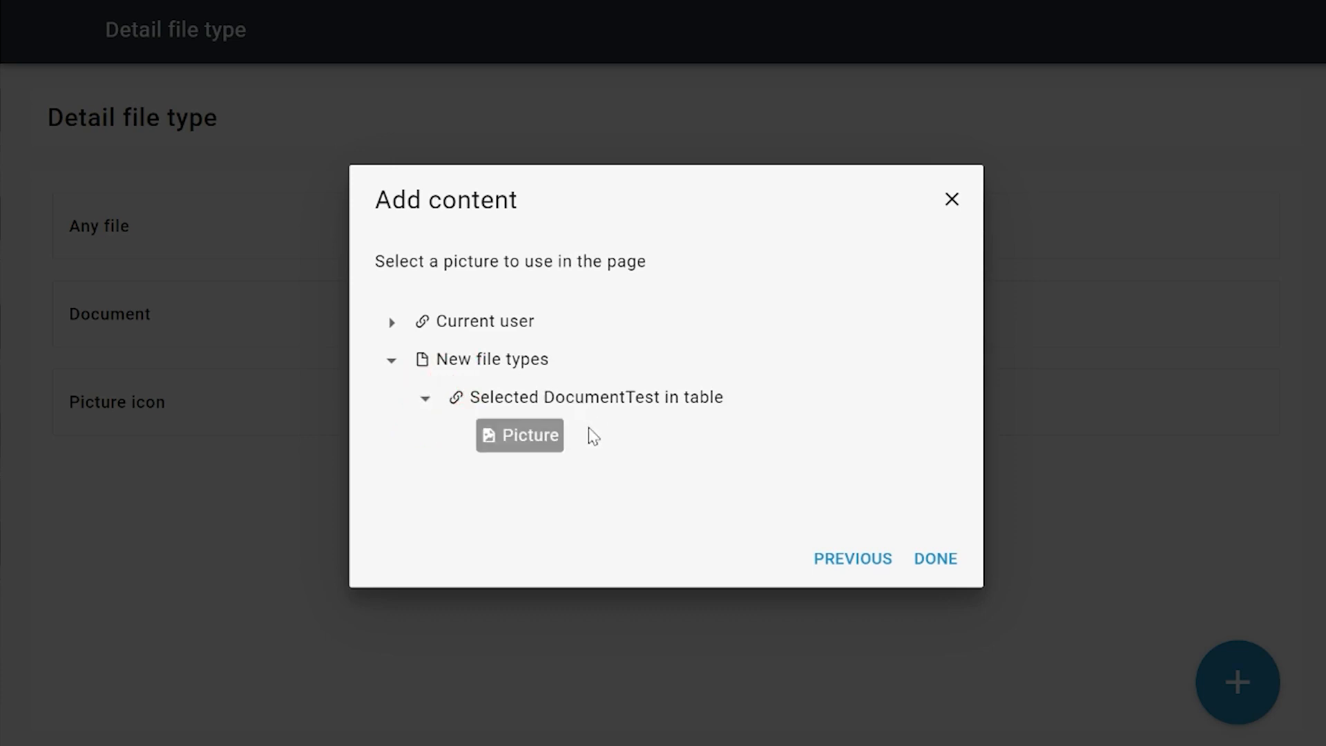
click(527, 441)
click(933, 559)
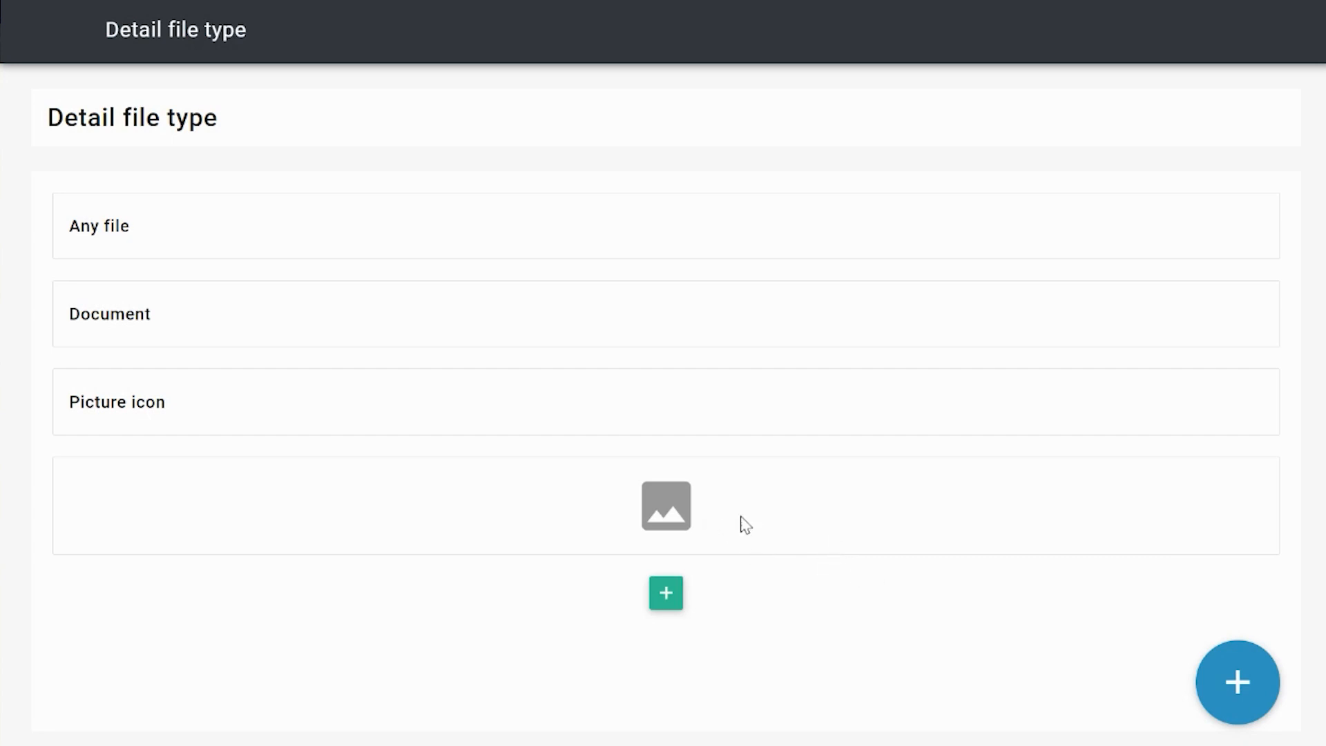
Step: Return to the Test FileTypes flow and space the Detail file type and New file types pages farther apart vertically
click(1212, 680)
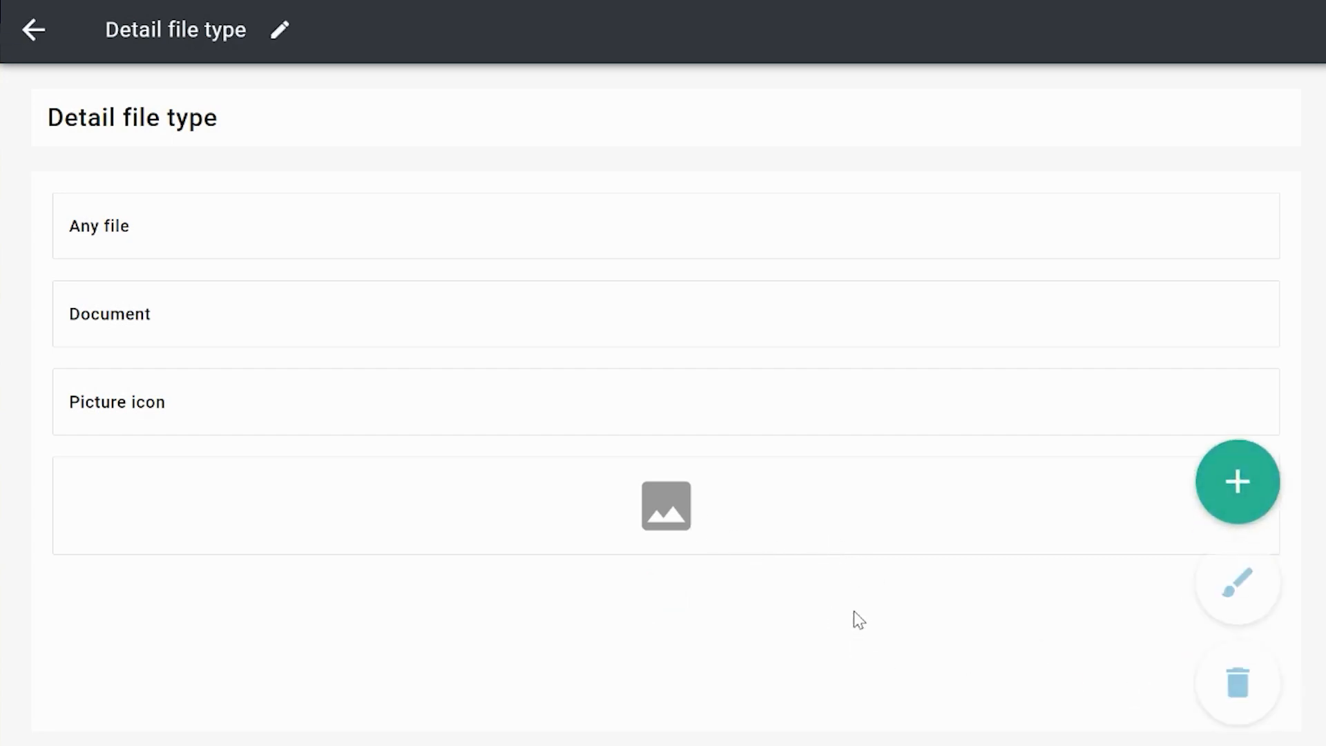
click(42, 29)
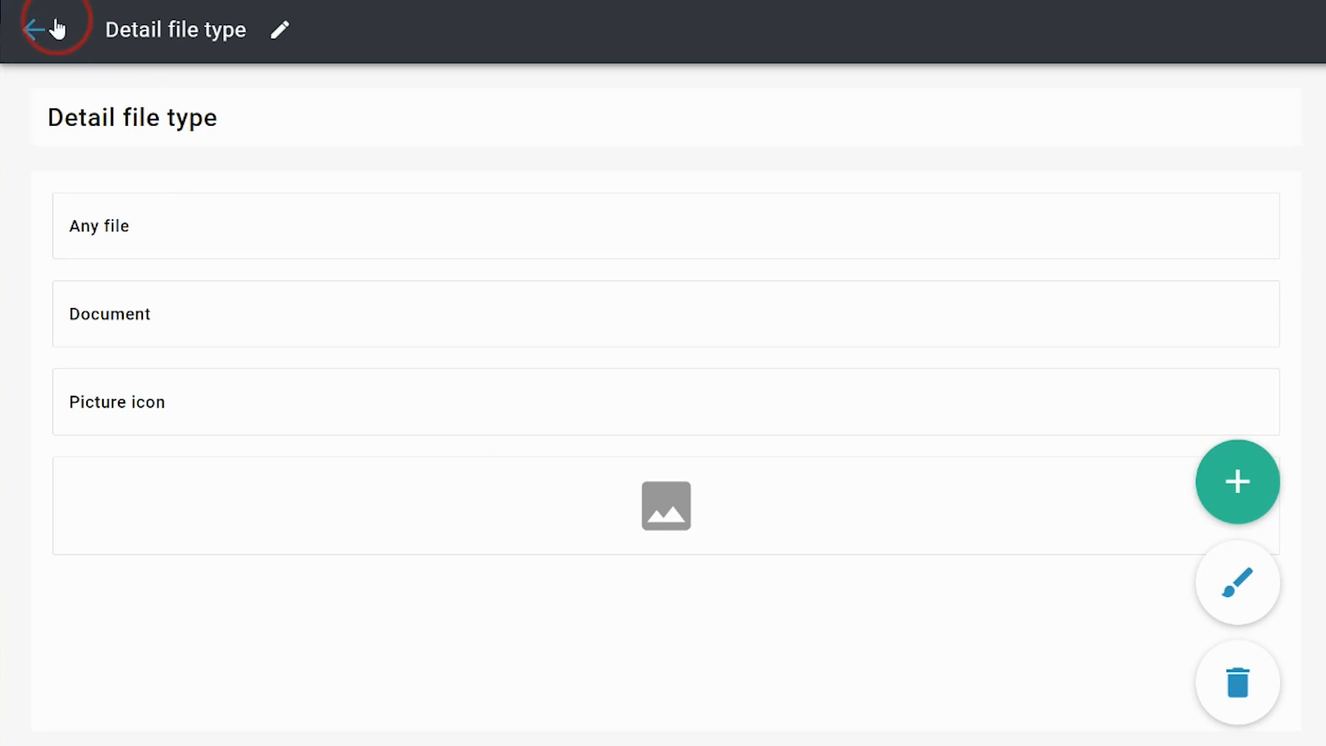
drag(826, 271, 891, 242)
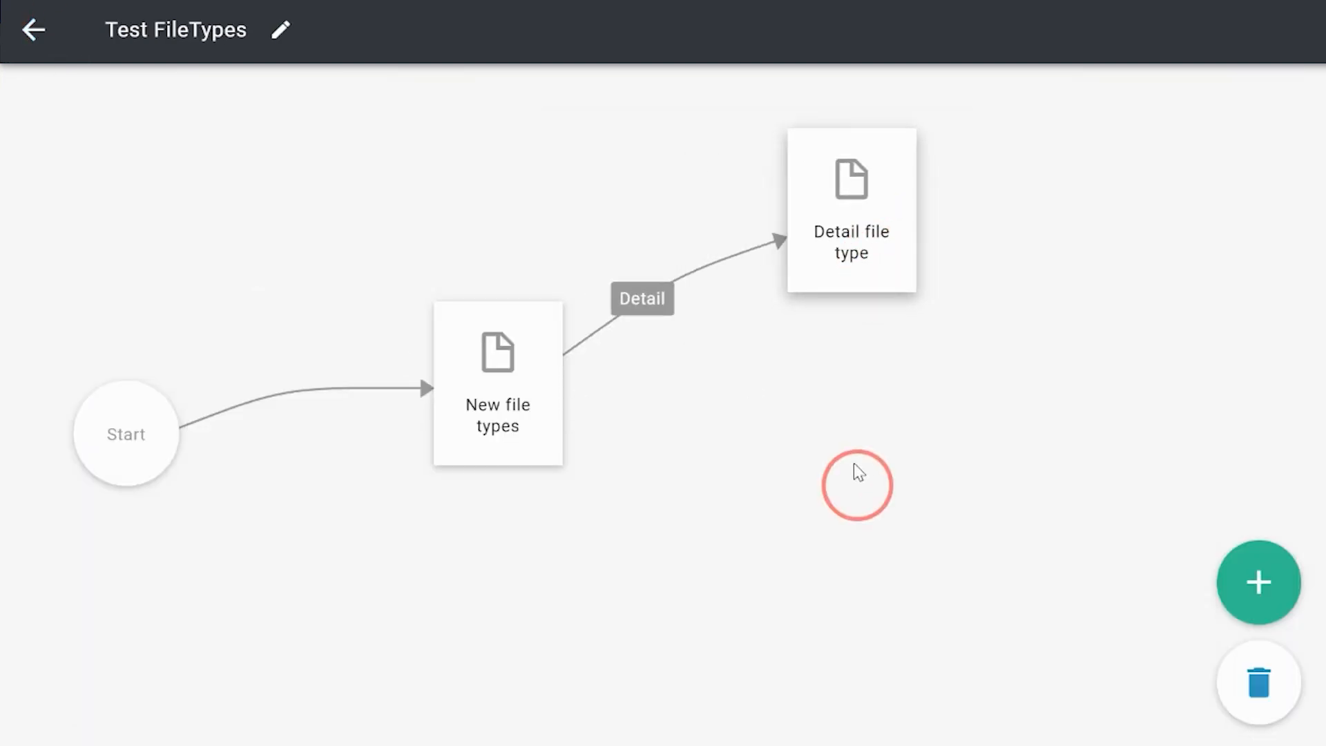
drag(536, 406, 540, 431)
Step: Add a button with the text "Add" to the New file types page that just navigates to another page, with no additional rule
click(1272, 594)
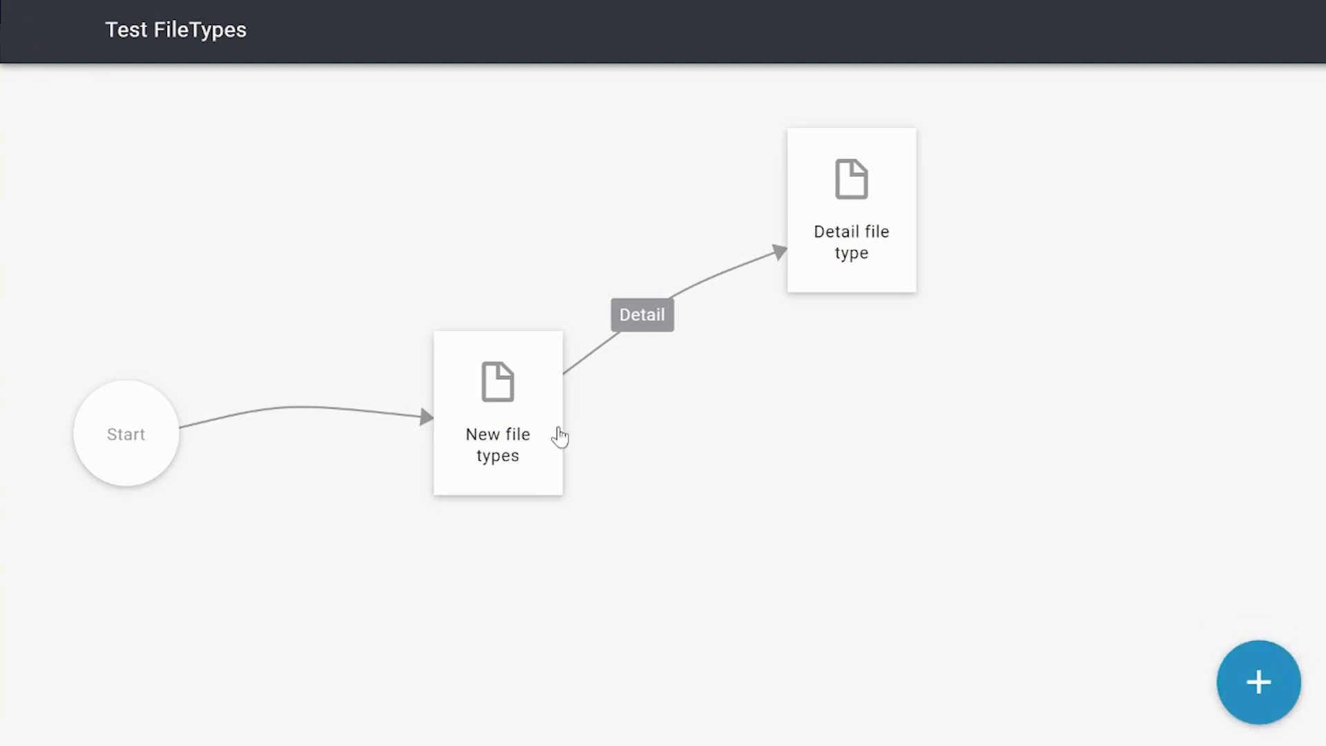
click(556, 438)
click(665, 414)
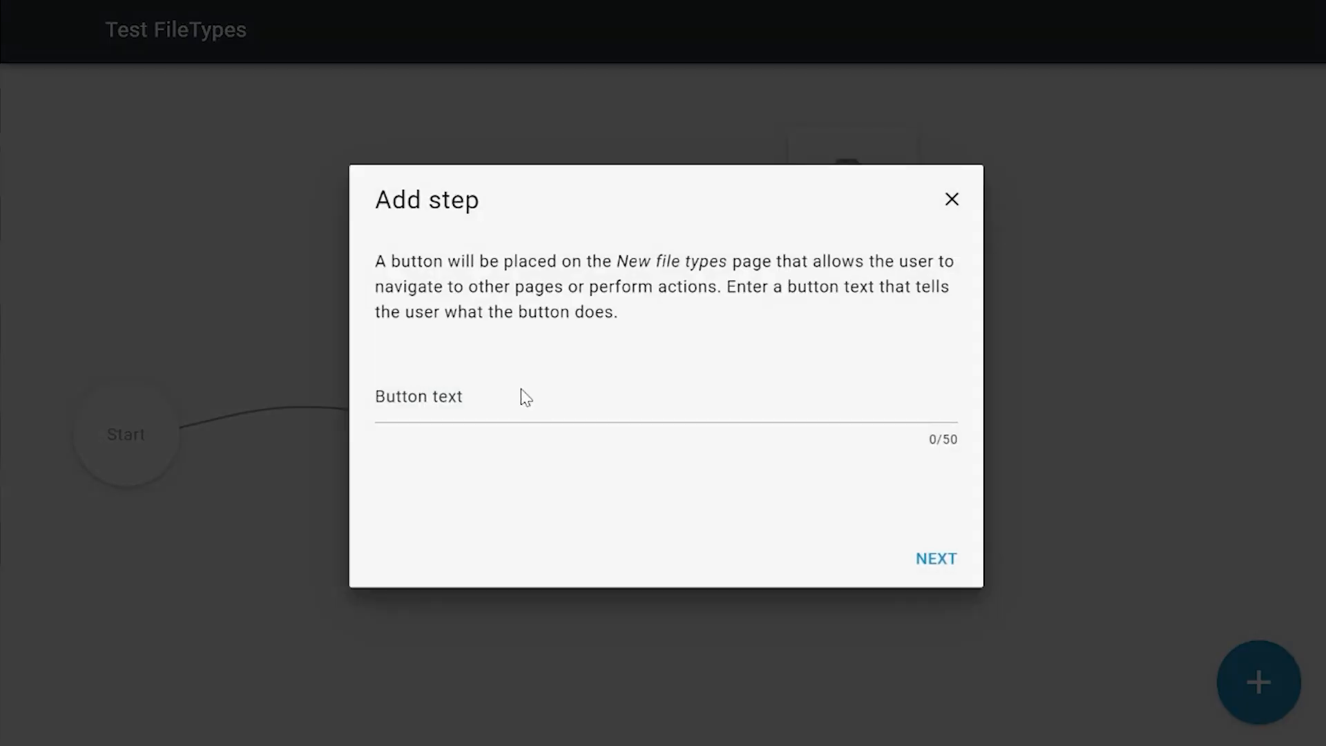
click(531, 404)
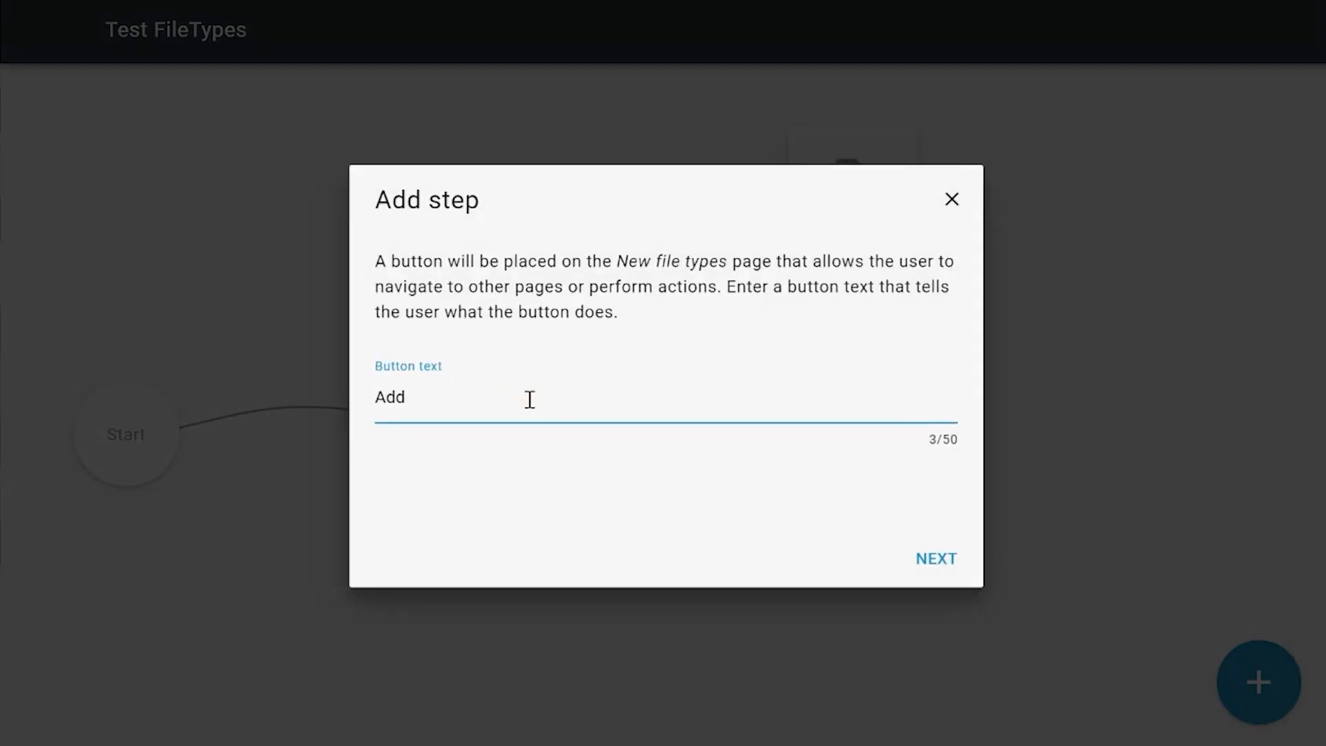
click(959, 563)
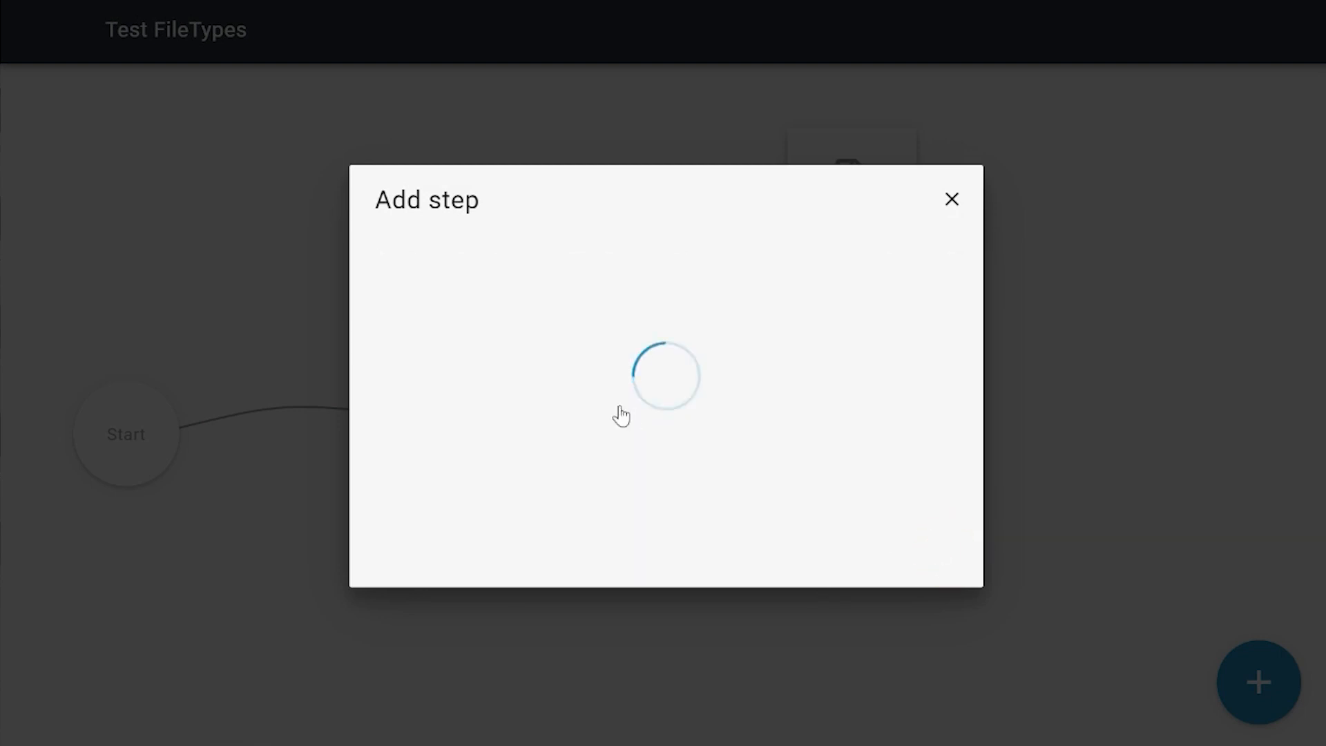
click(584, 394)
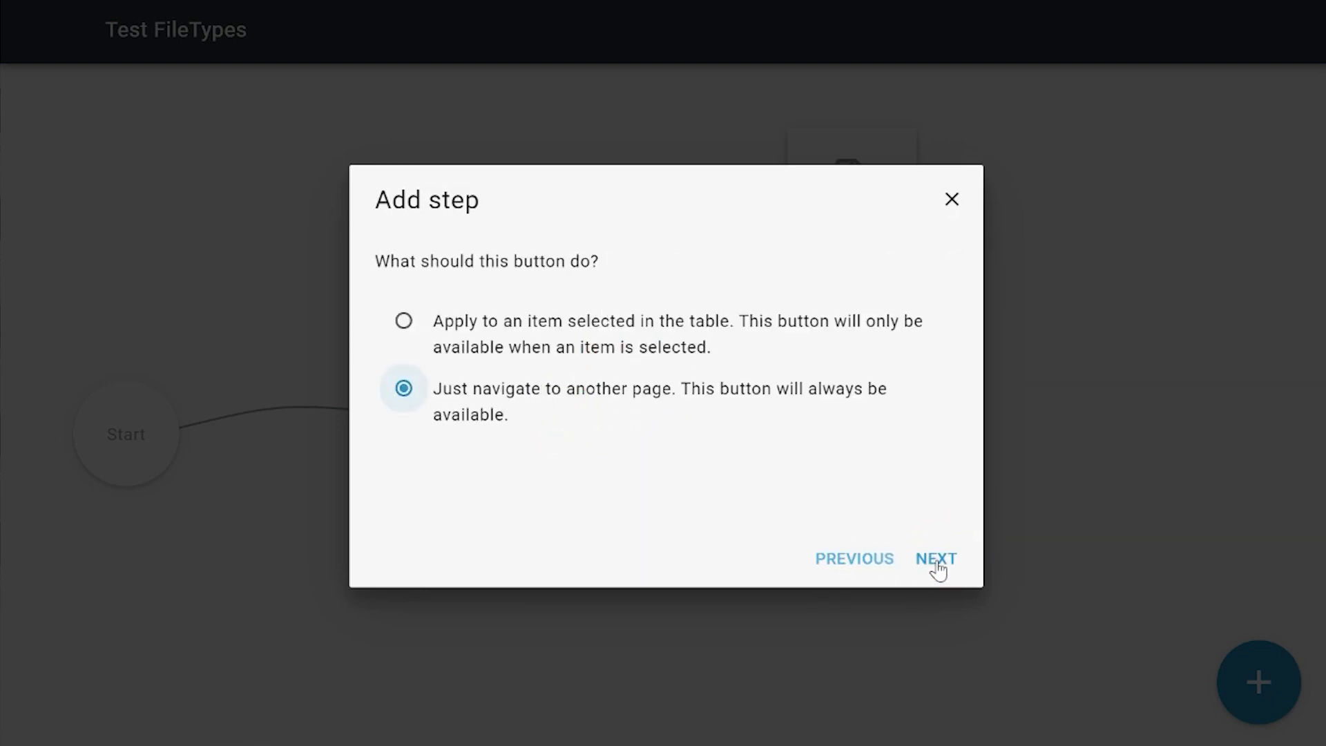
click(933, 563)
click(588, 361)
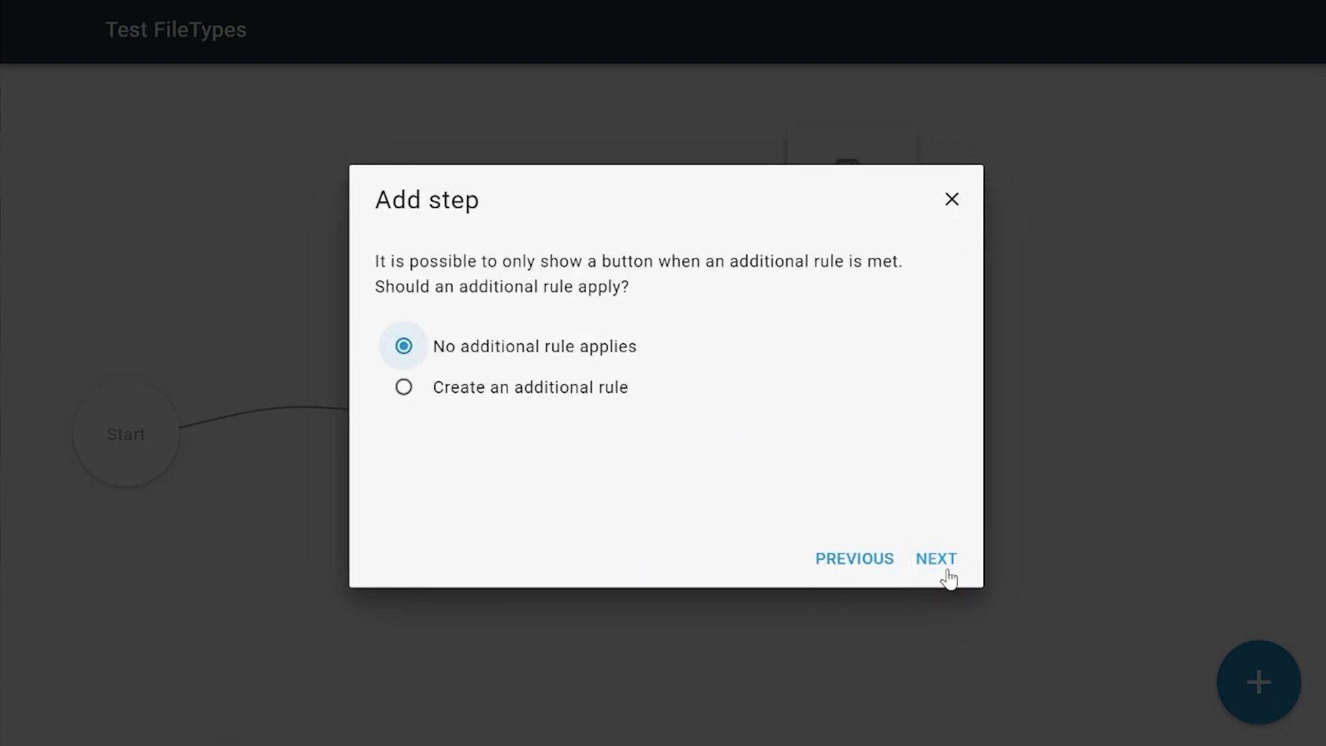
click(940, 568)
click(933, 557)
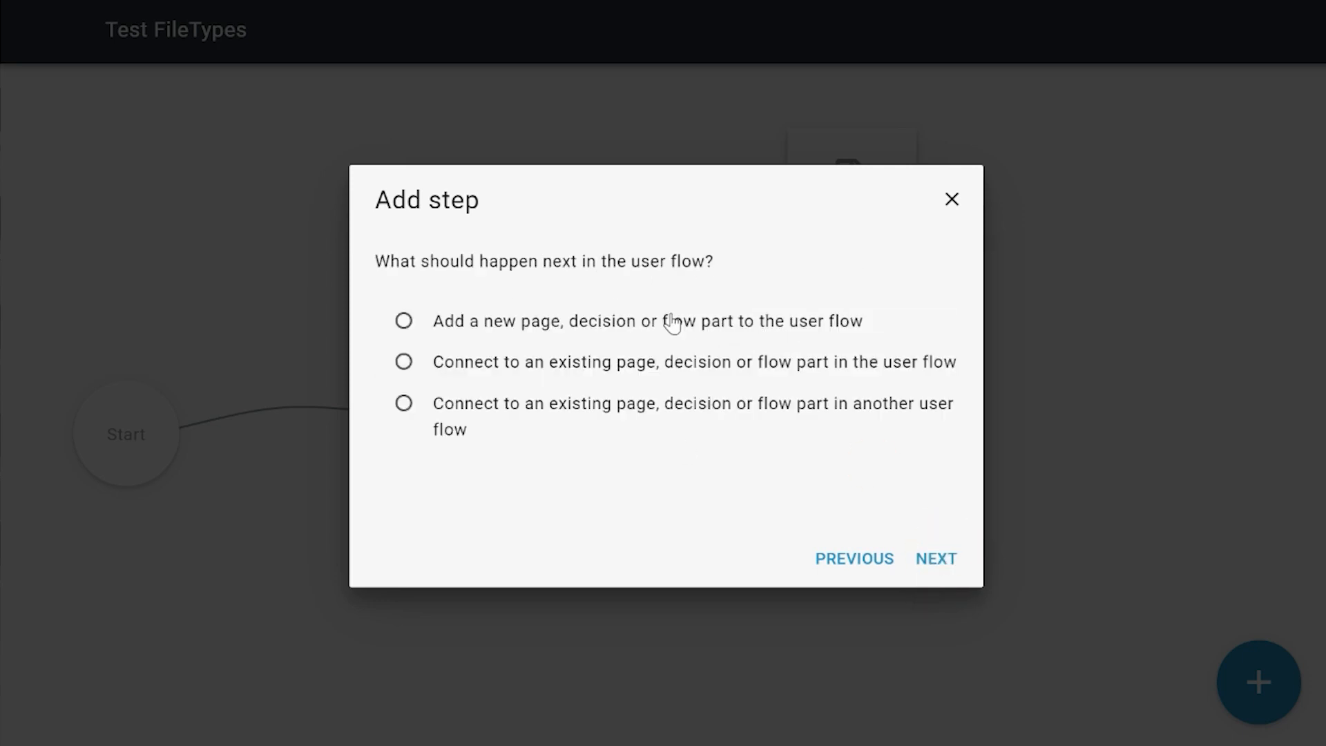
Step: Make the Add button lead to a new page named "Add file"
click(941, 562)
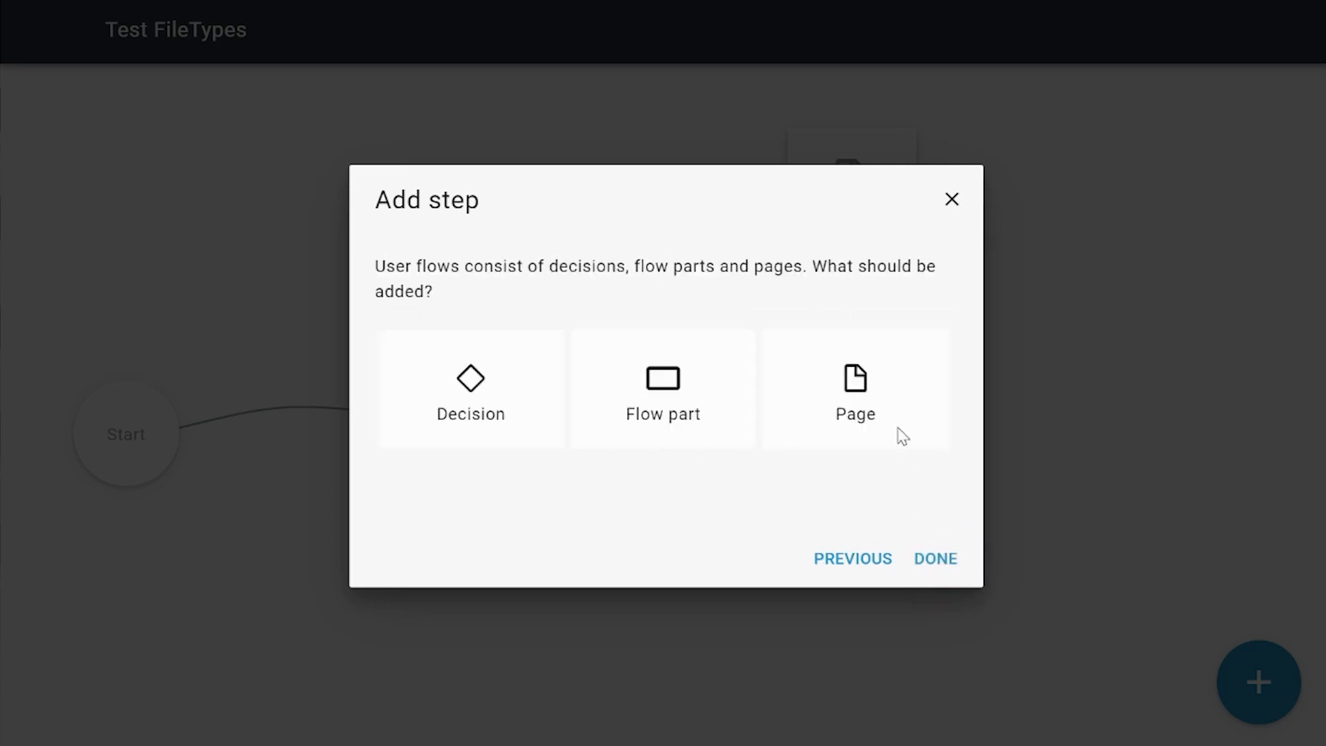
click(901, 435)
click(938, 561)
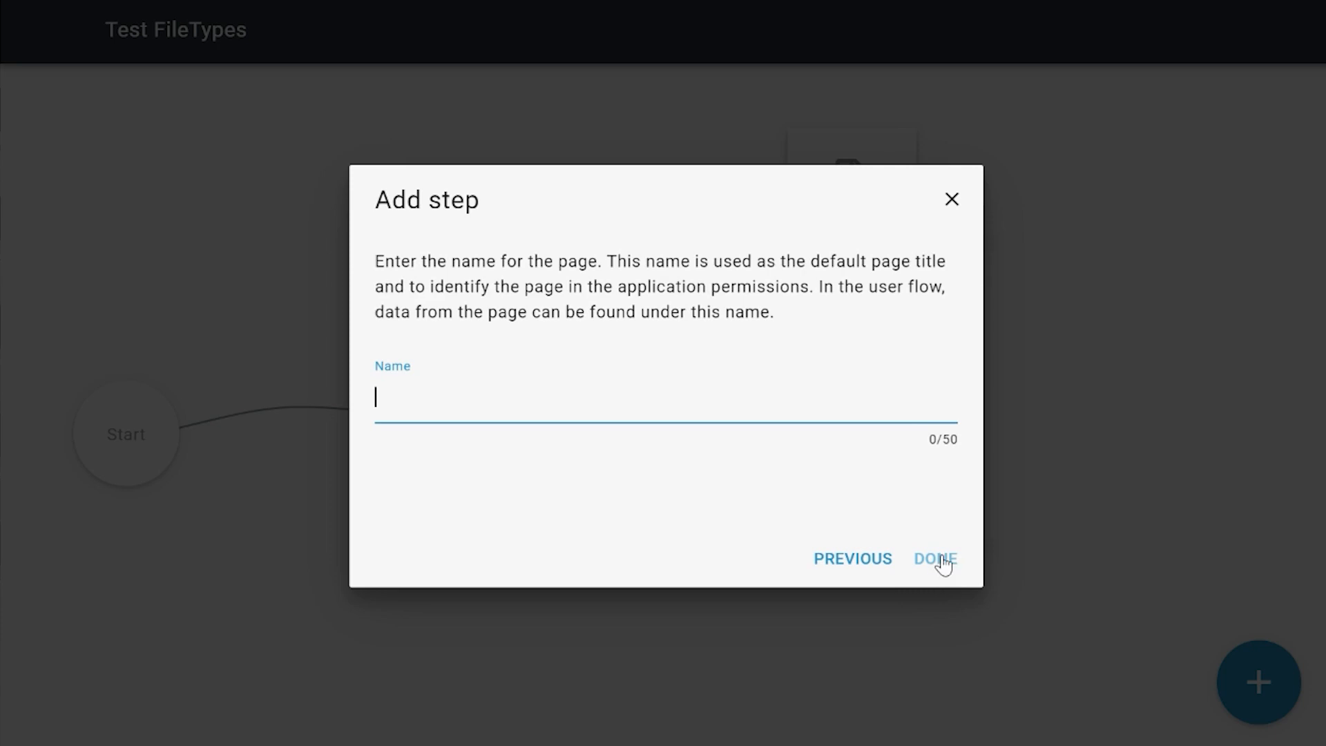
text(Add file)
click(936, 559)
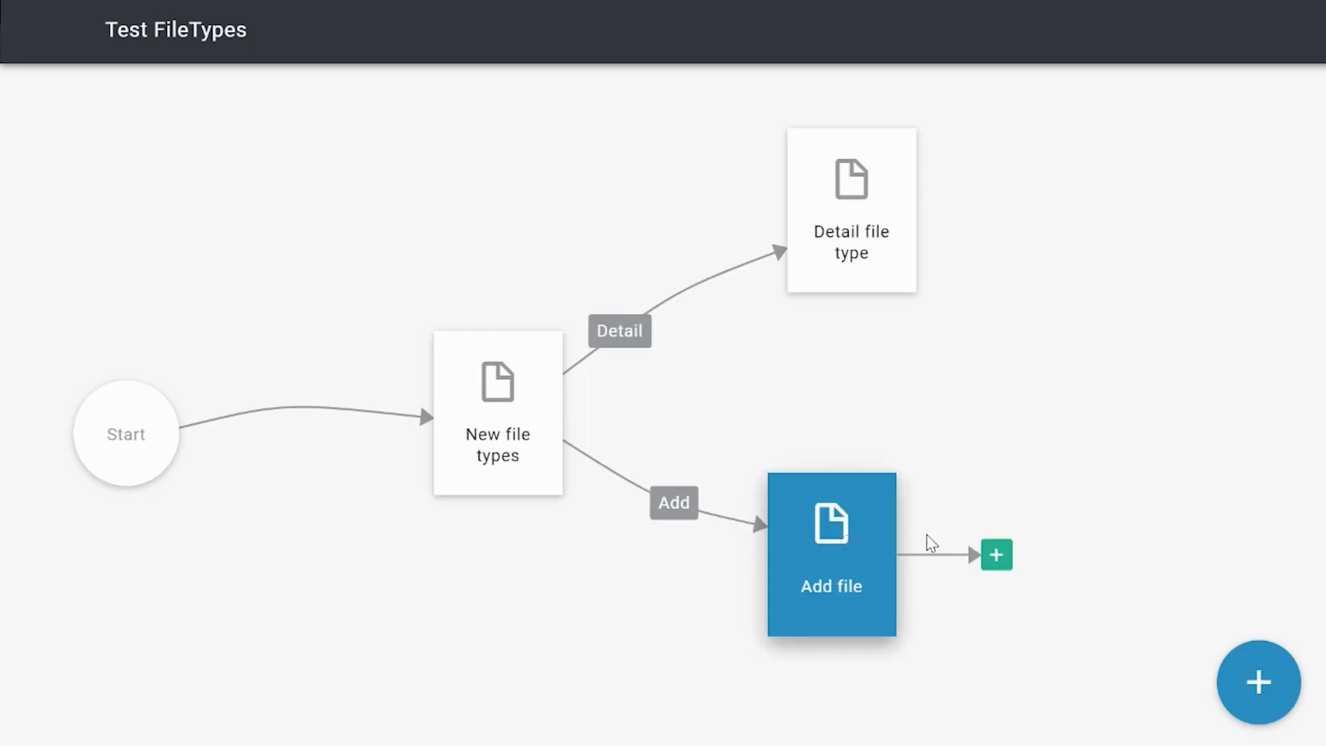
Step: Open the Add file page for editing and begin adding stacked content to its block
click(894, 584)
click(885, 589)
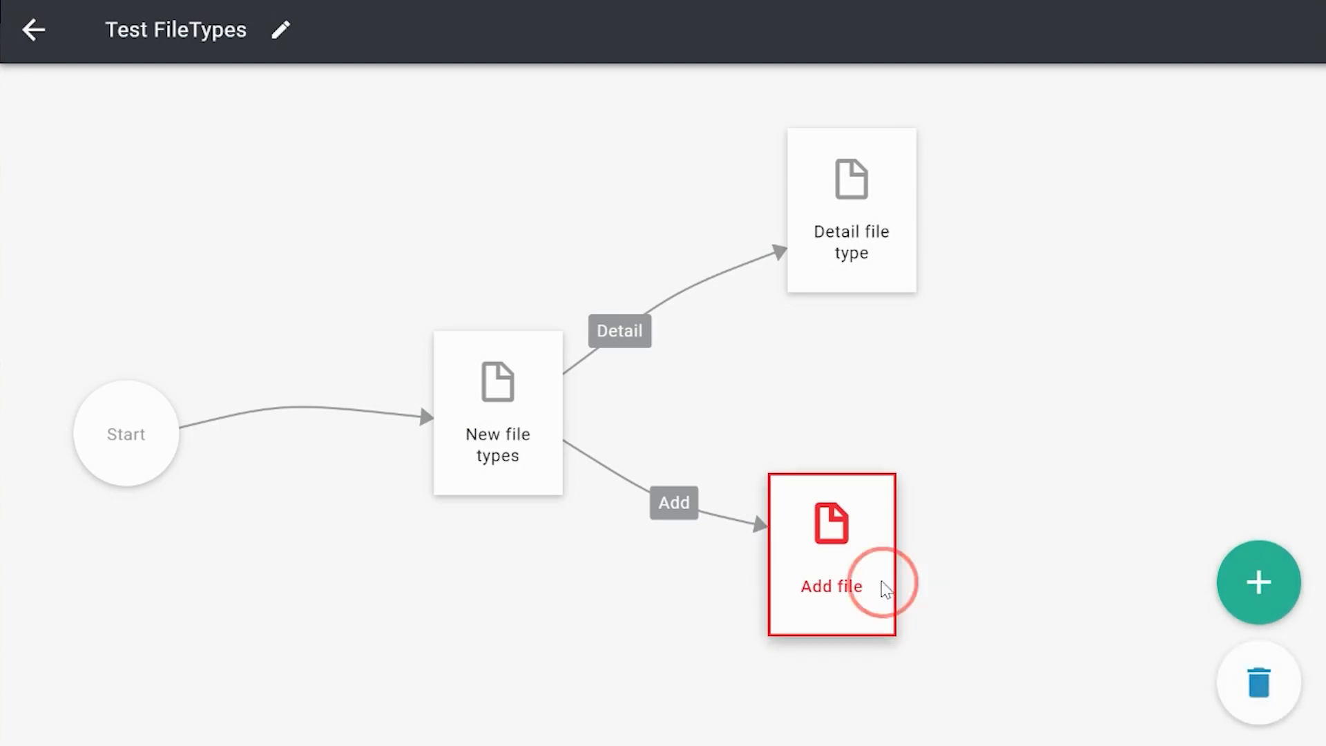
click(693, 283)
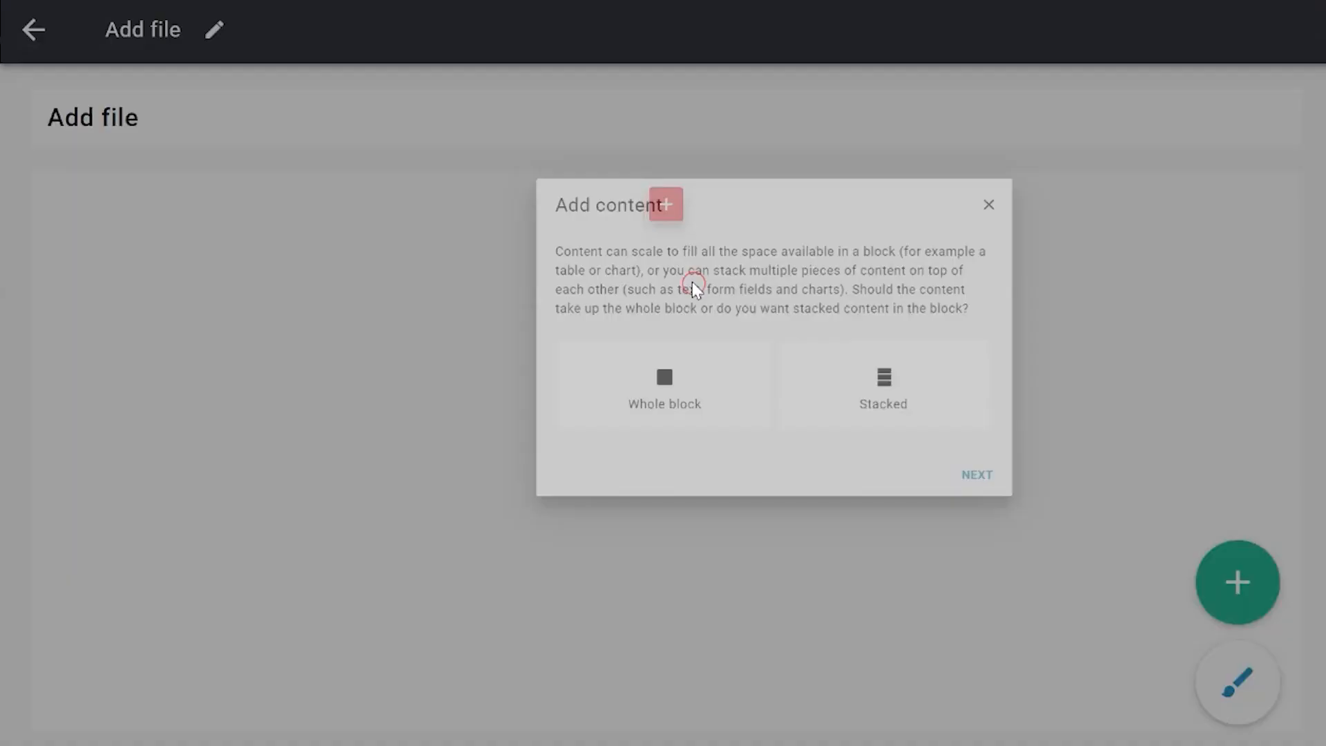
click(939, 557)
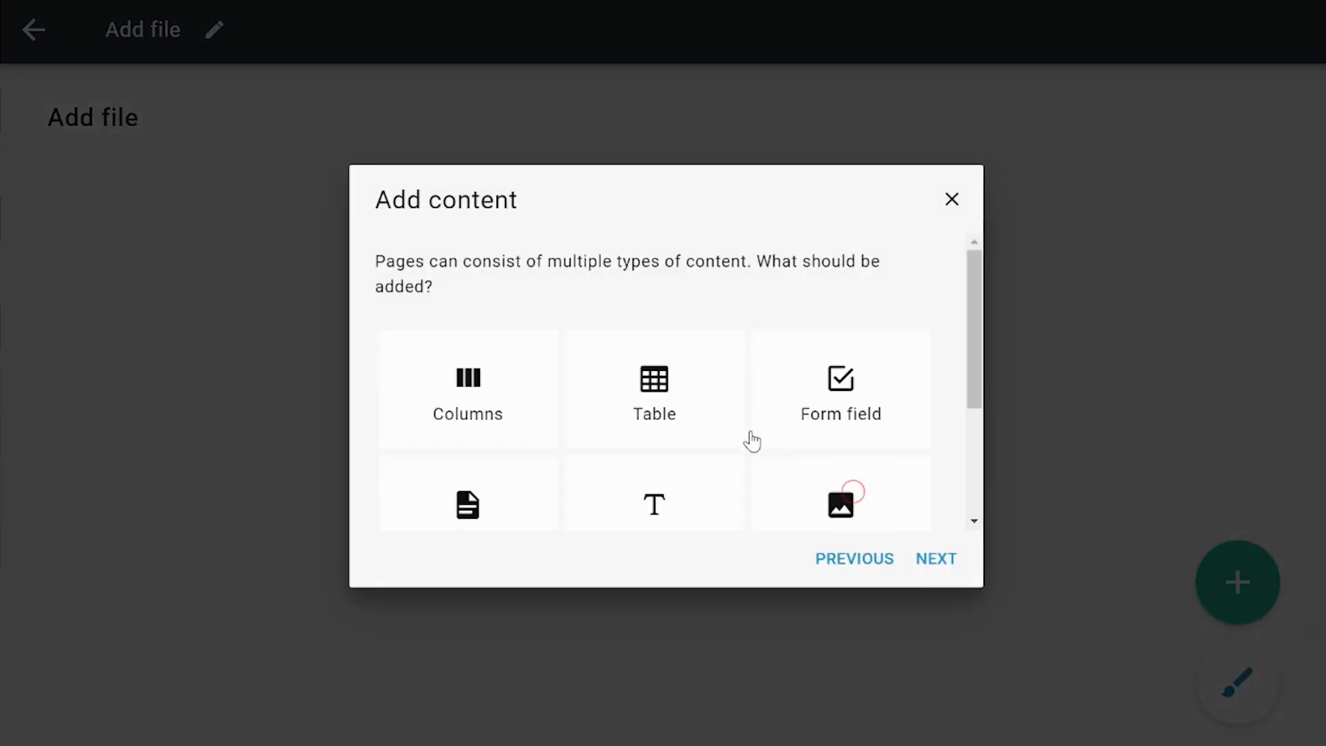
Step: Add multiple form fields to the Add file page based on DocumentTest, showing the Any file, Document and Picture properties
click(901, 418)
click(931, 556)
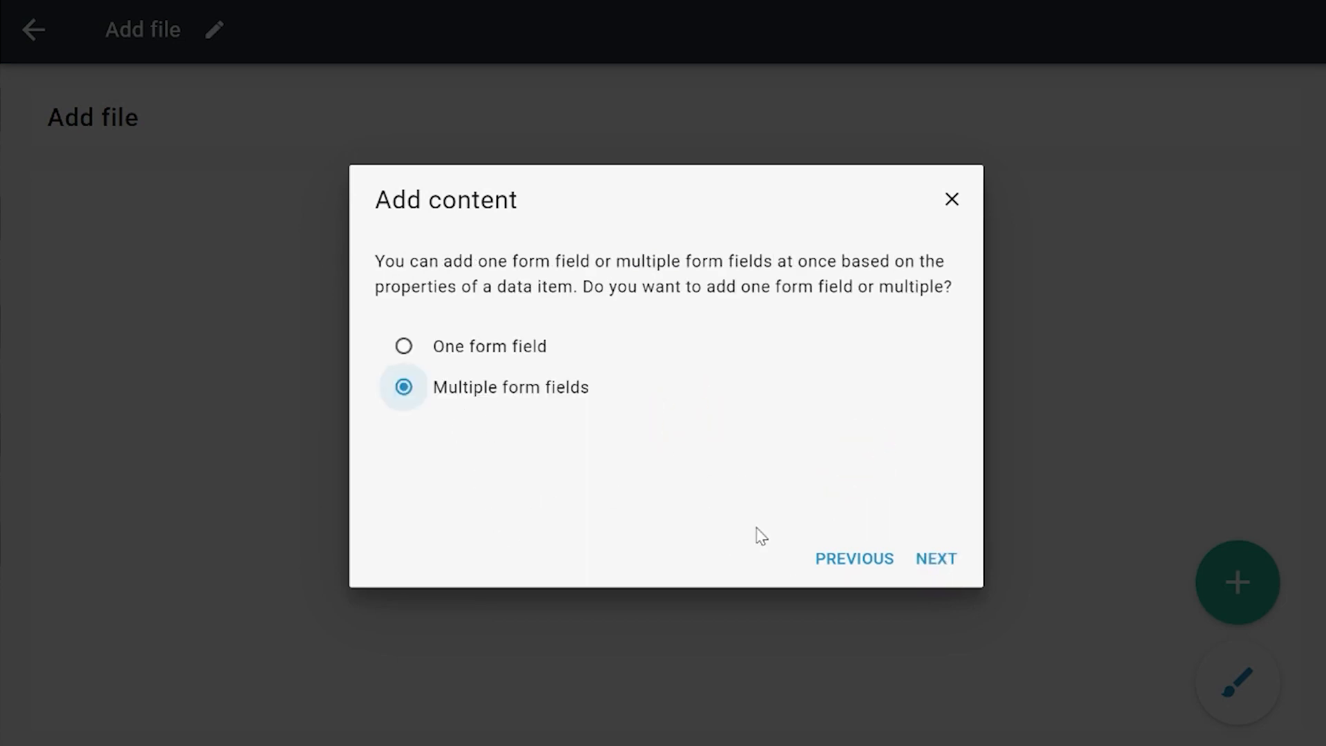
click(938, 558)
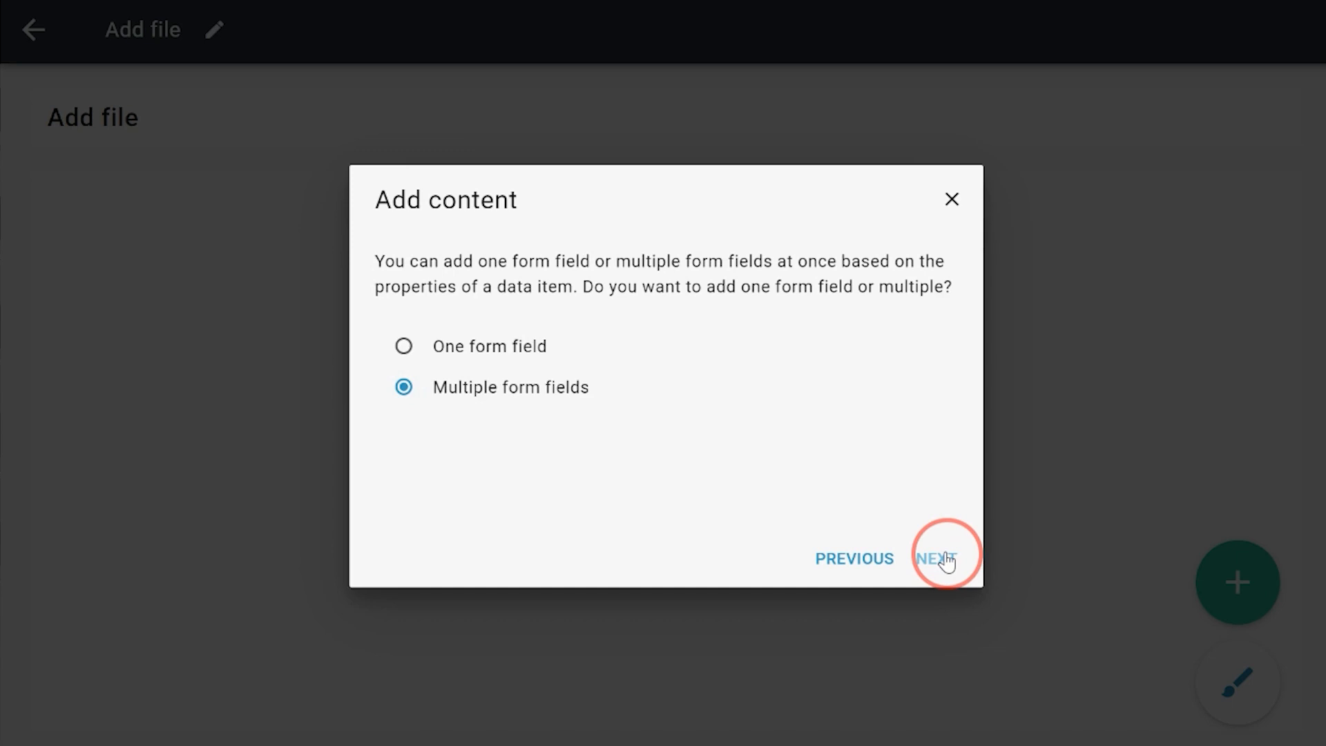
scroll(635, 432, down, 2)
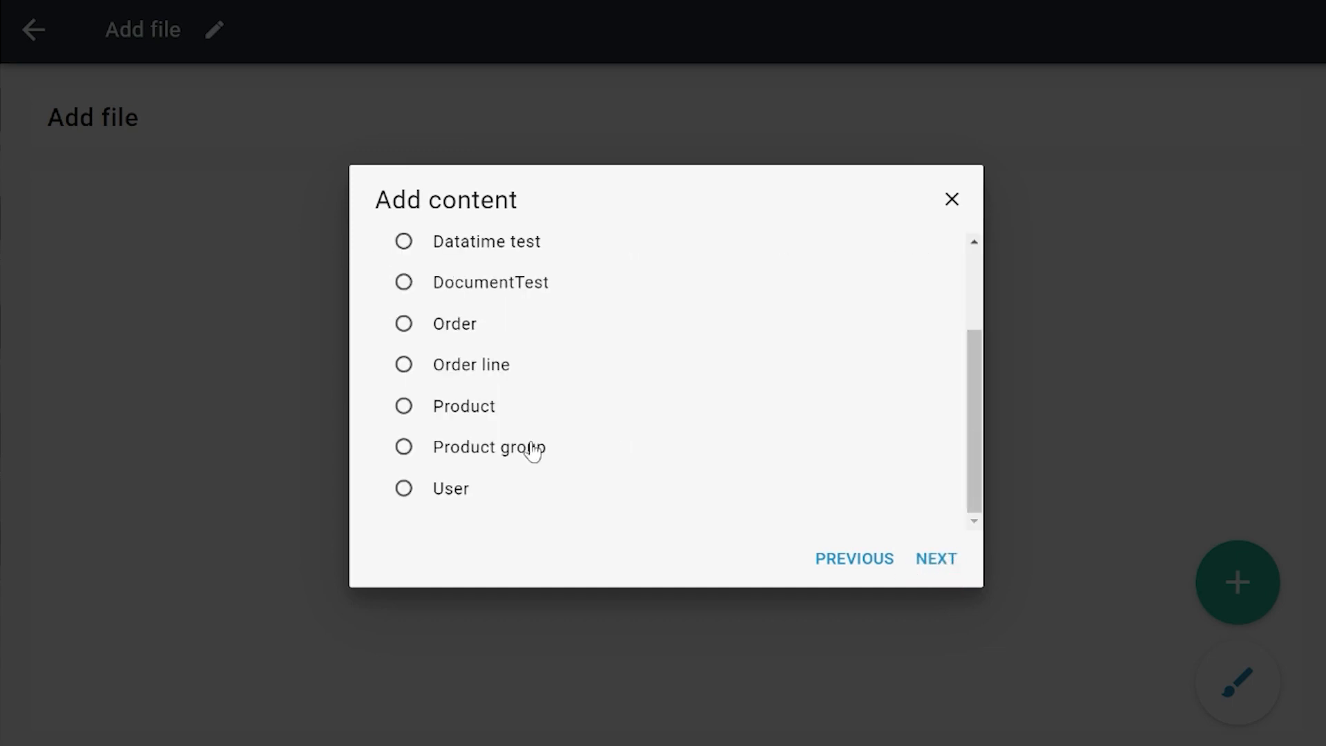
click(471, 293)
click(935, 558)
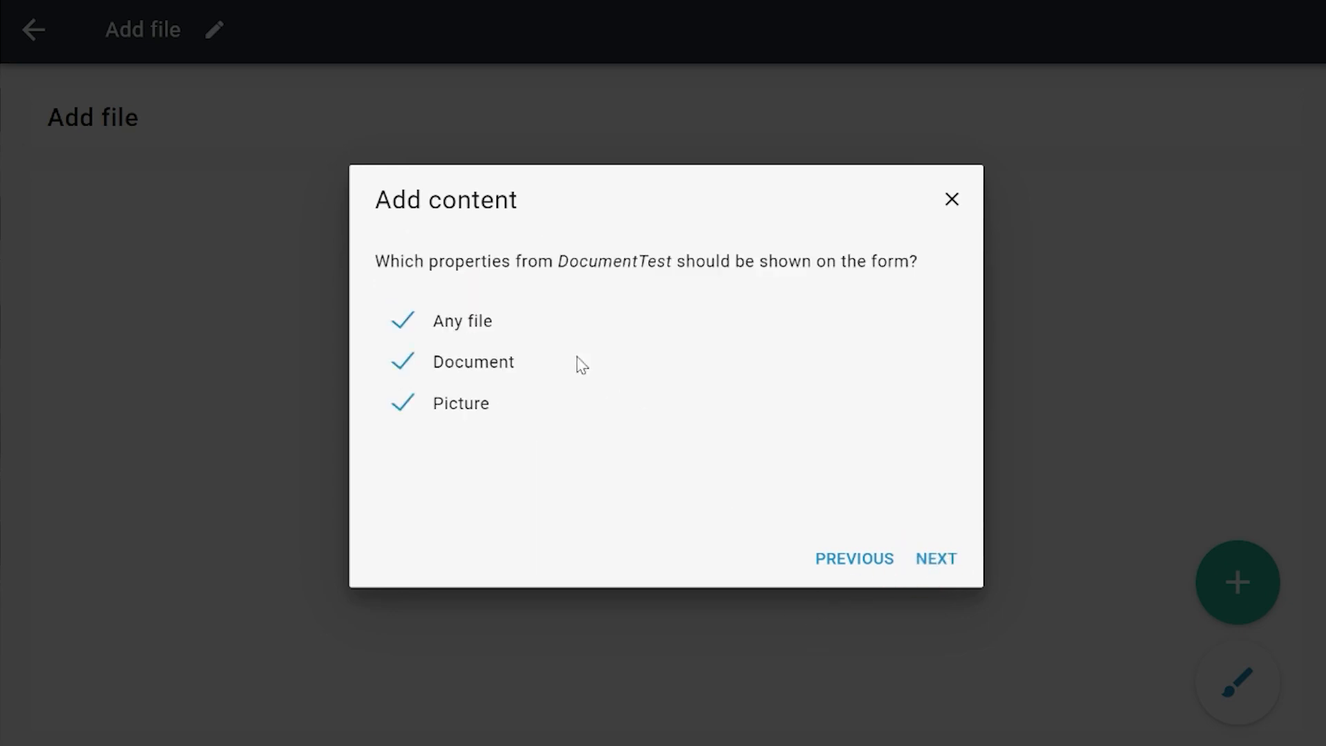
click(937, 558)
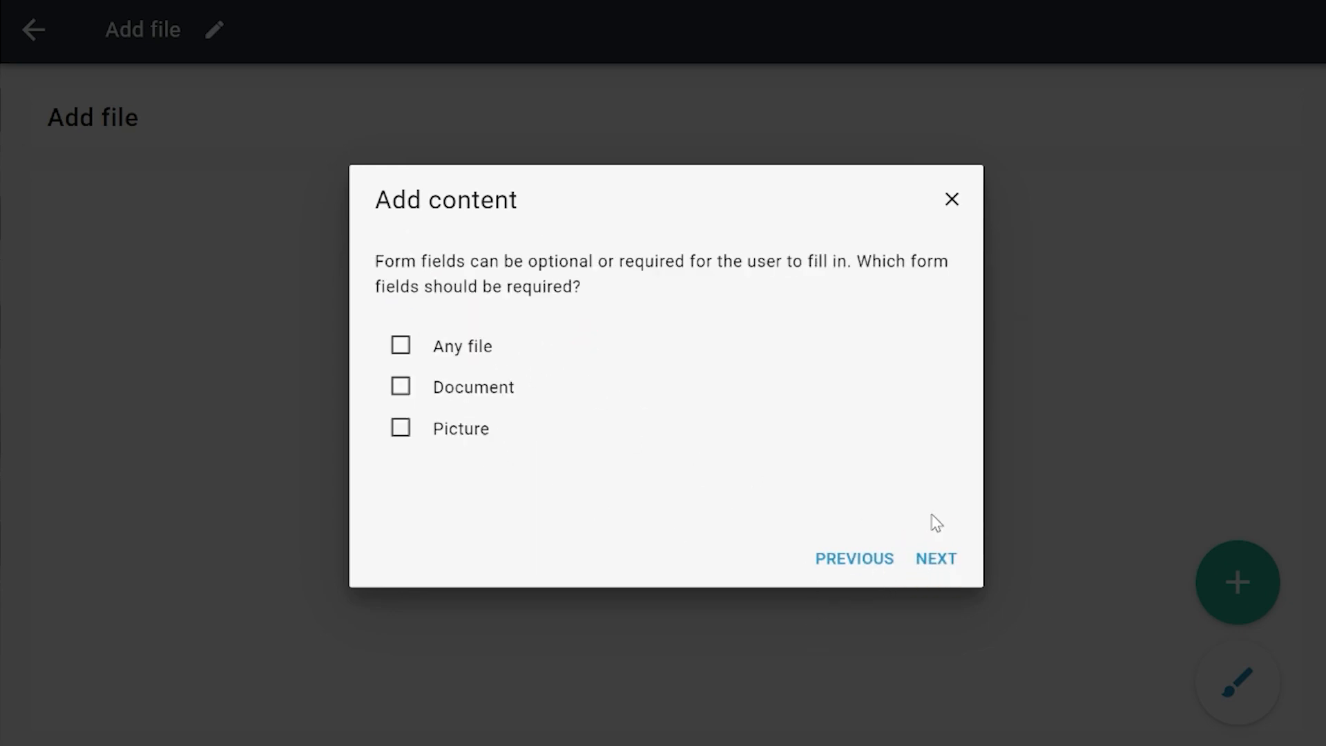
Step: Leave all three form fields optional, without prefilled values or validation rules, and finish adding them
click(936, 560)
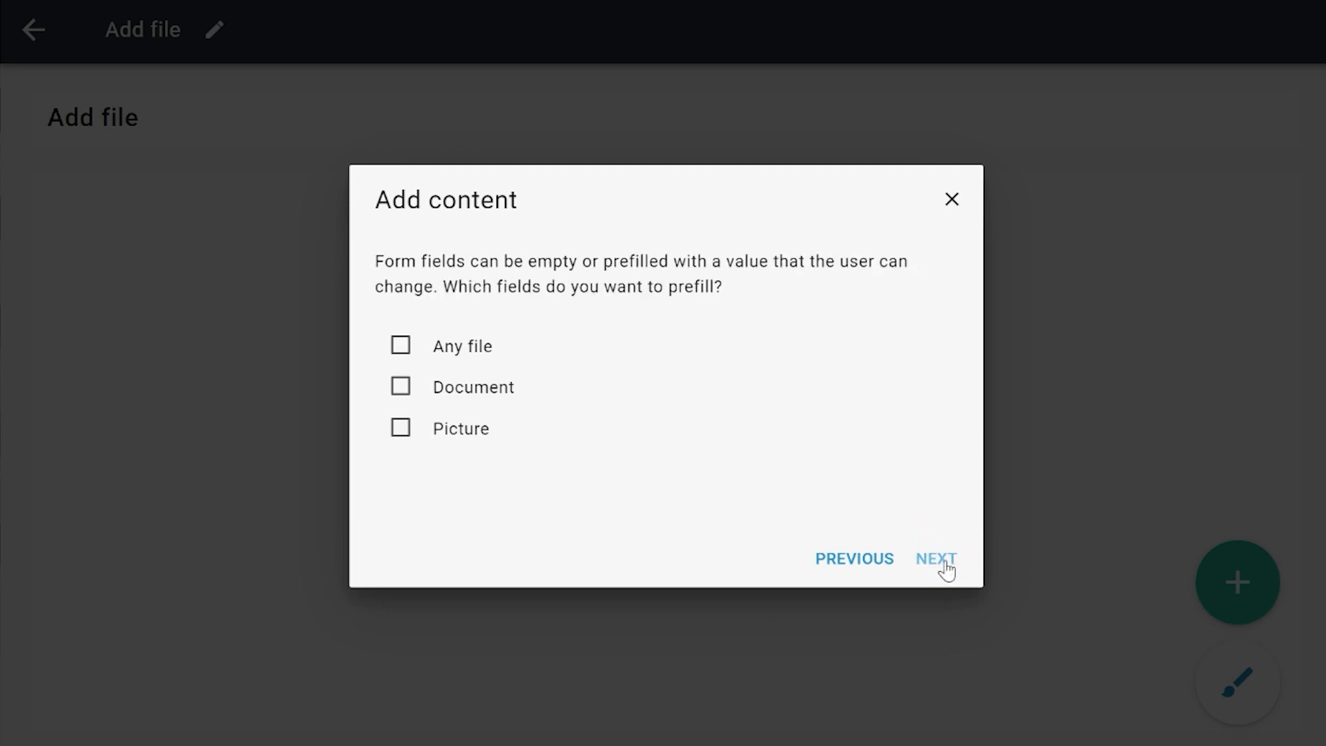
click(939, 559)
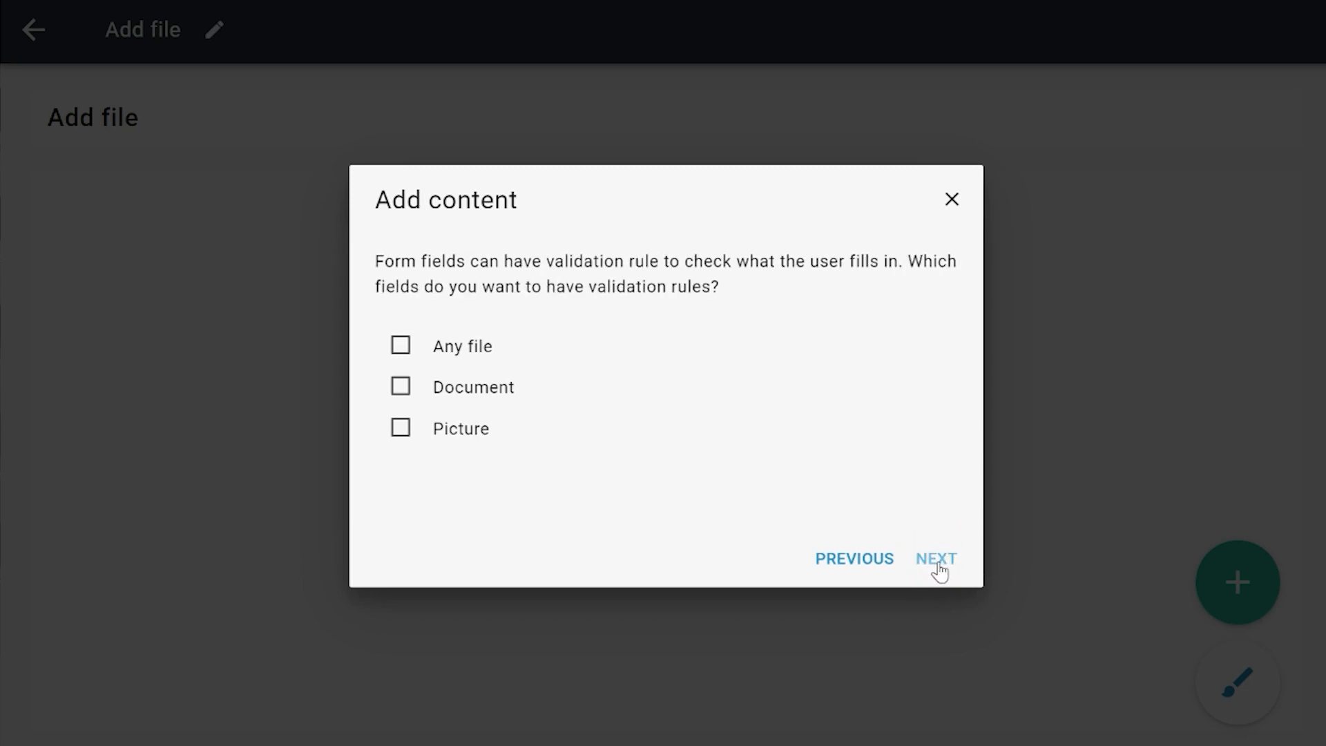
click(937, 559)
click(939, 559)
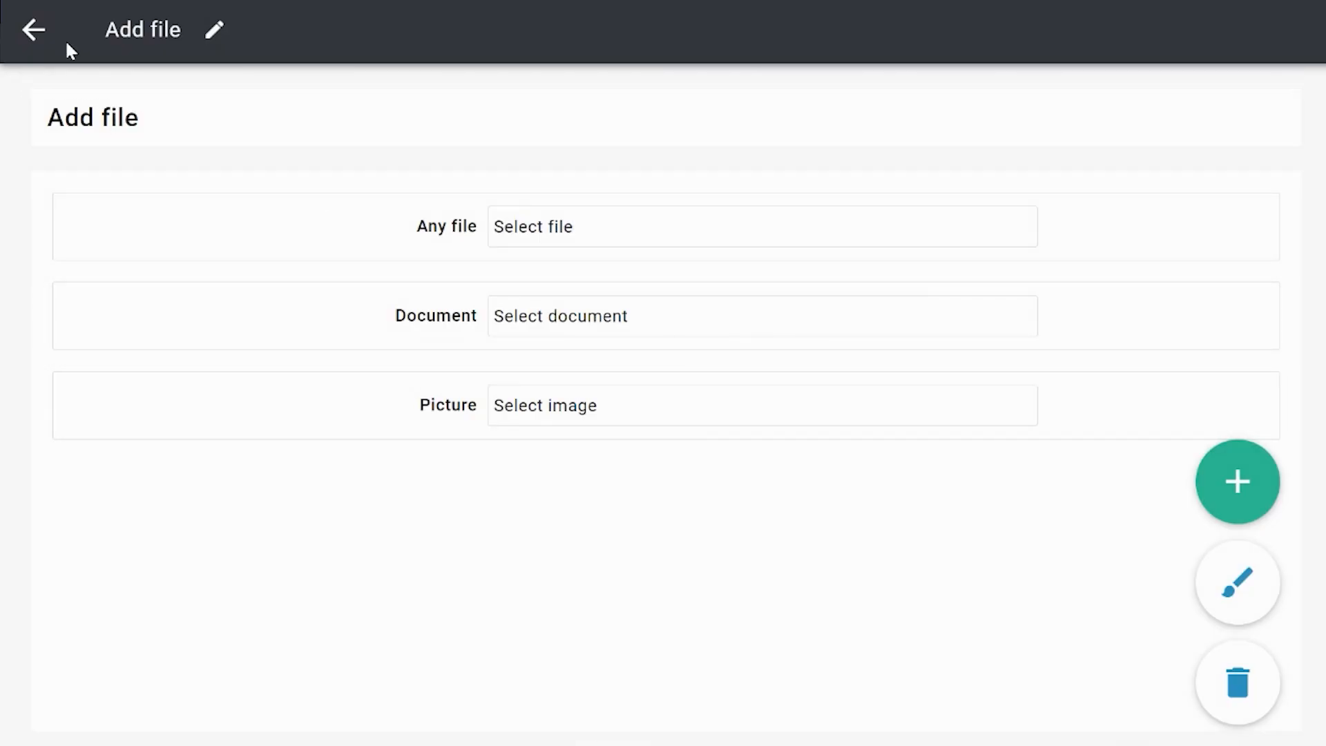
Step: Return to the Test FileTypes flow and add a "Save" button to the Add file page that submits the form fields, with no additional rule
click(43, 33)
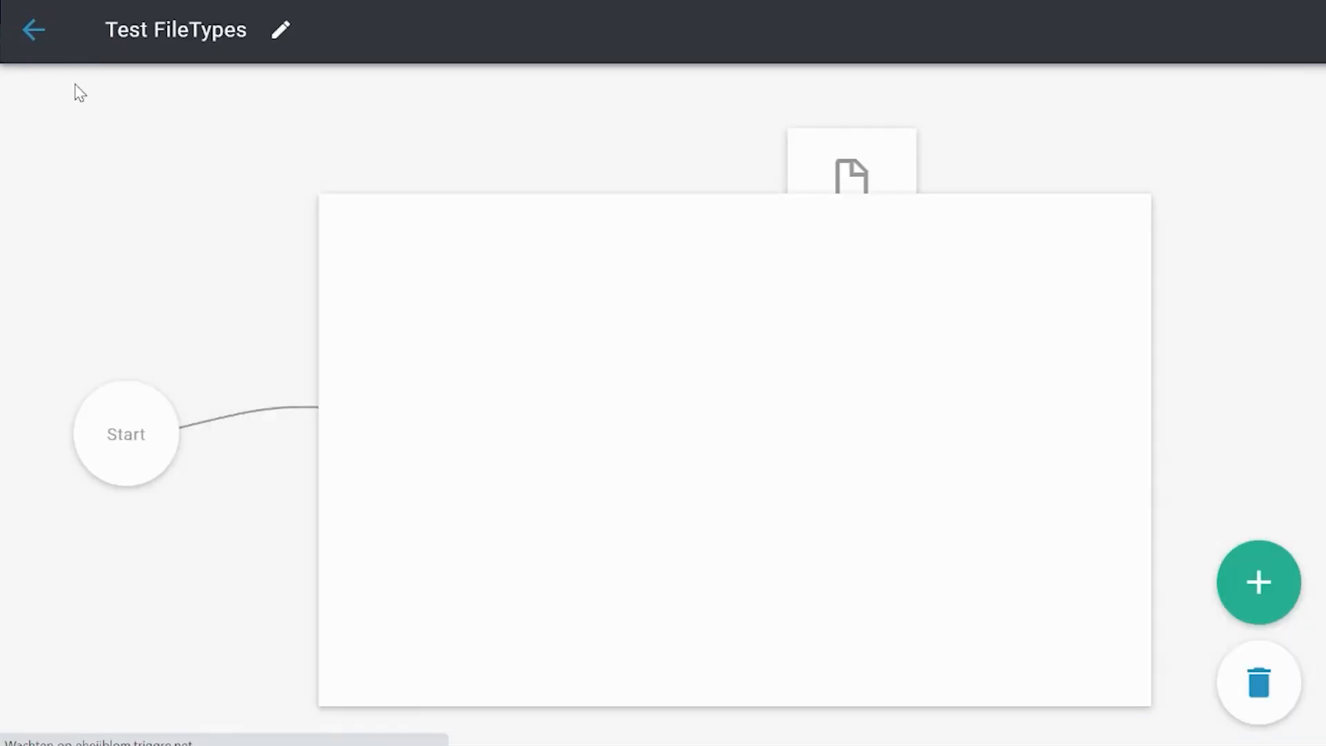
click(790, 591)
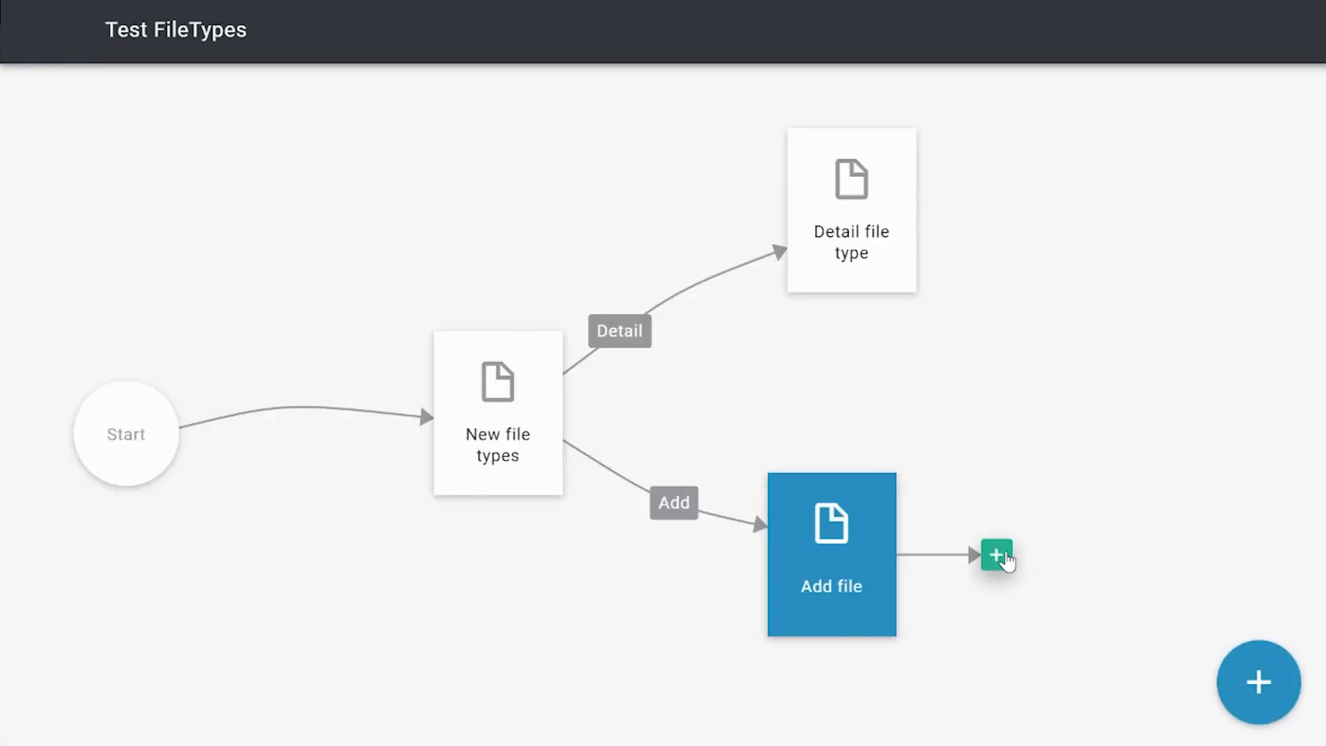
click(998, 556)
click(501, 388)
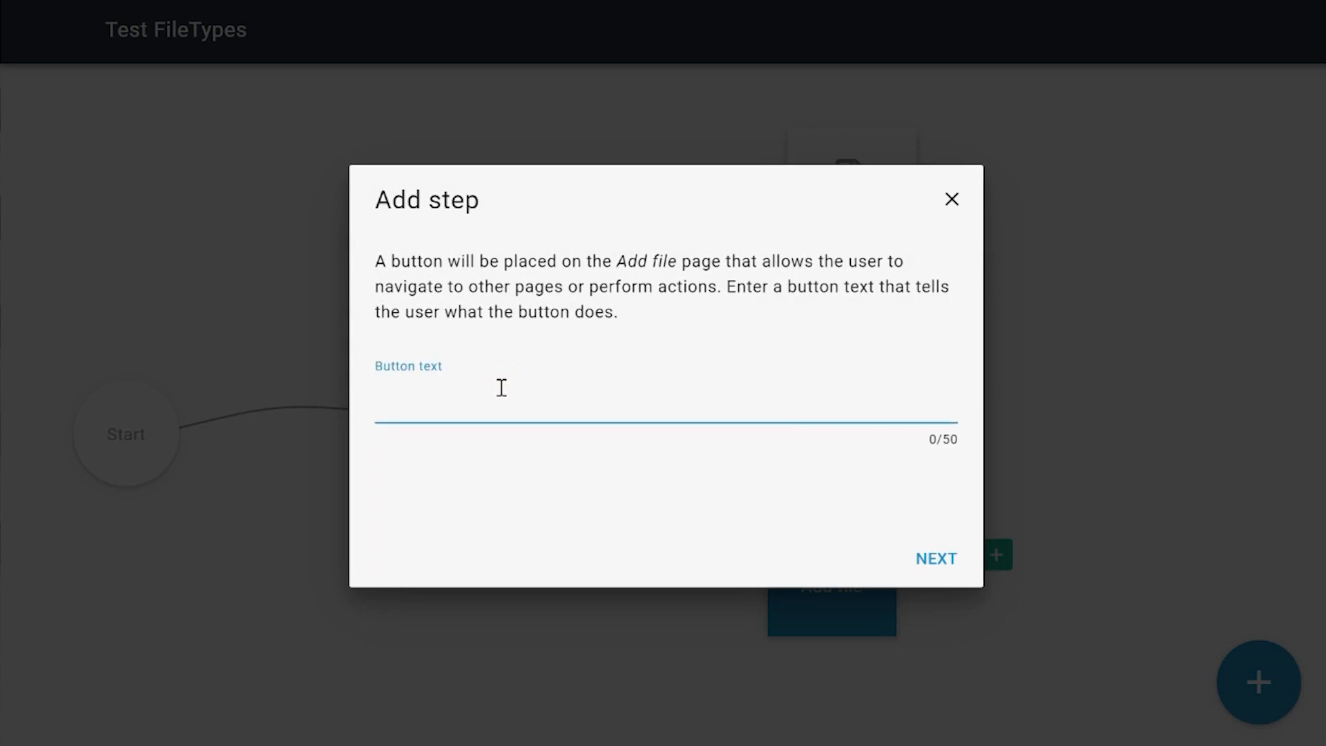
text(Save)
key(Return)
click(623, 344)
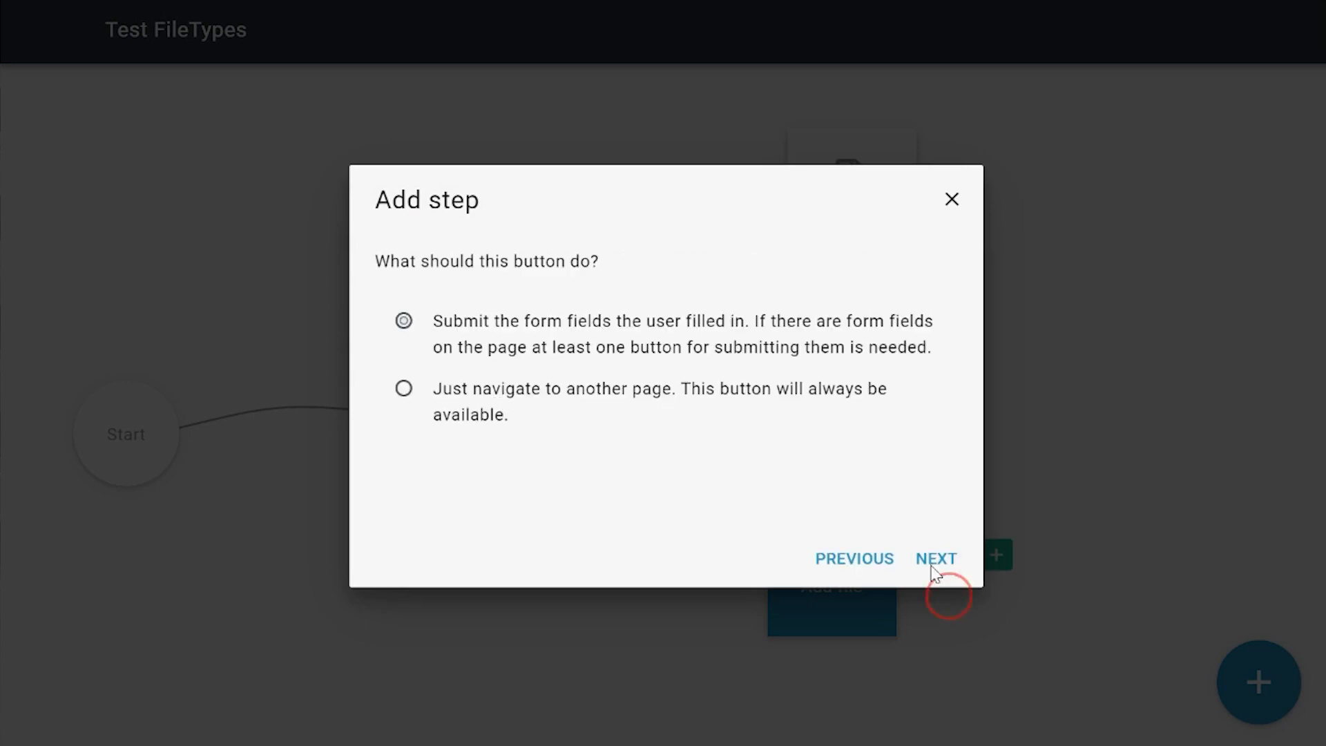
click(922, 551)
click(586, 361)
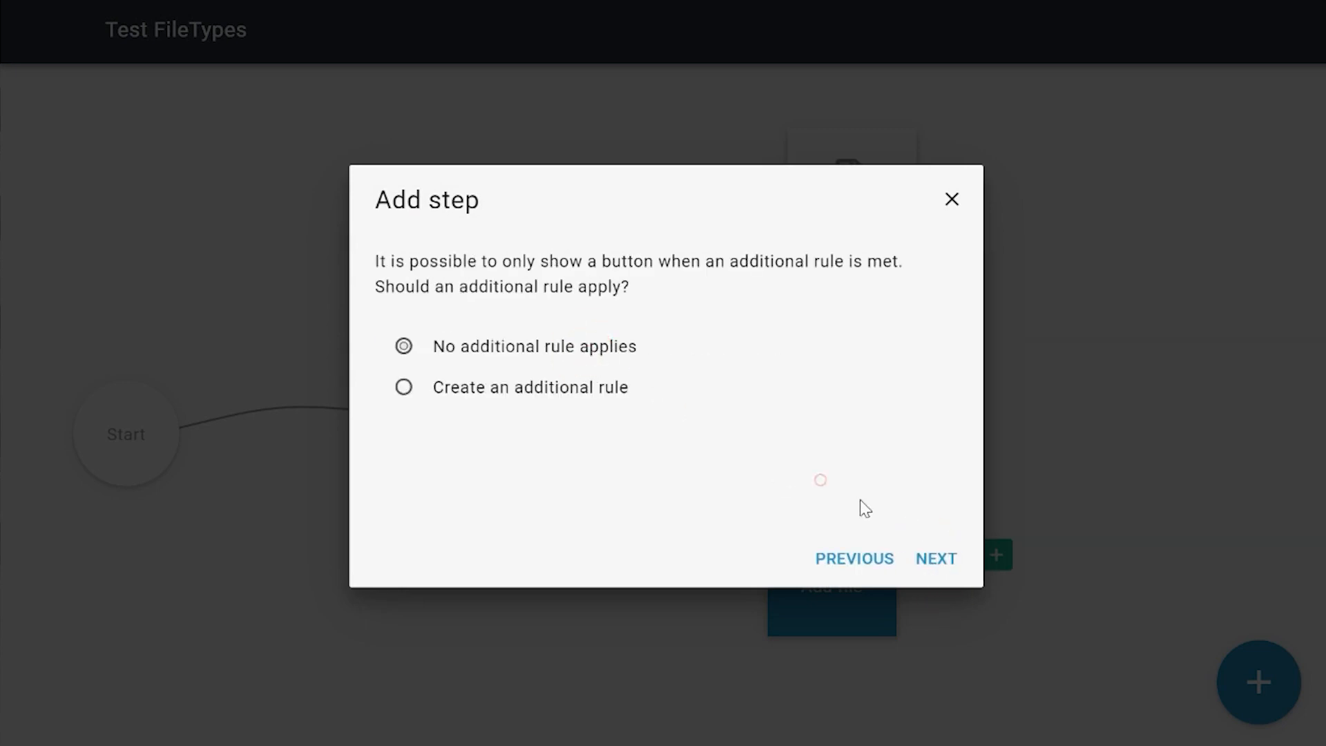
click(941, 557)
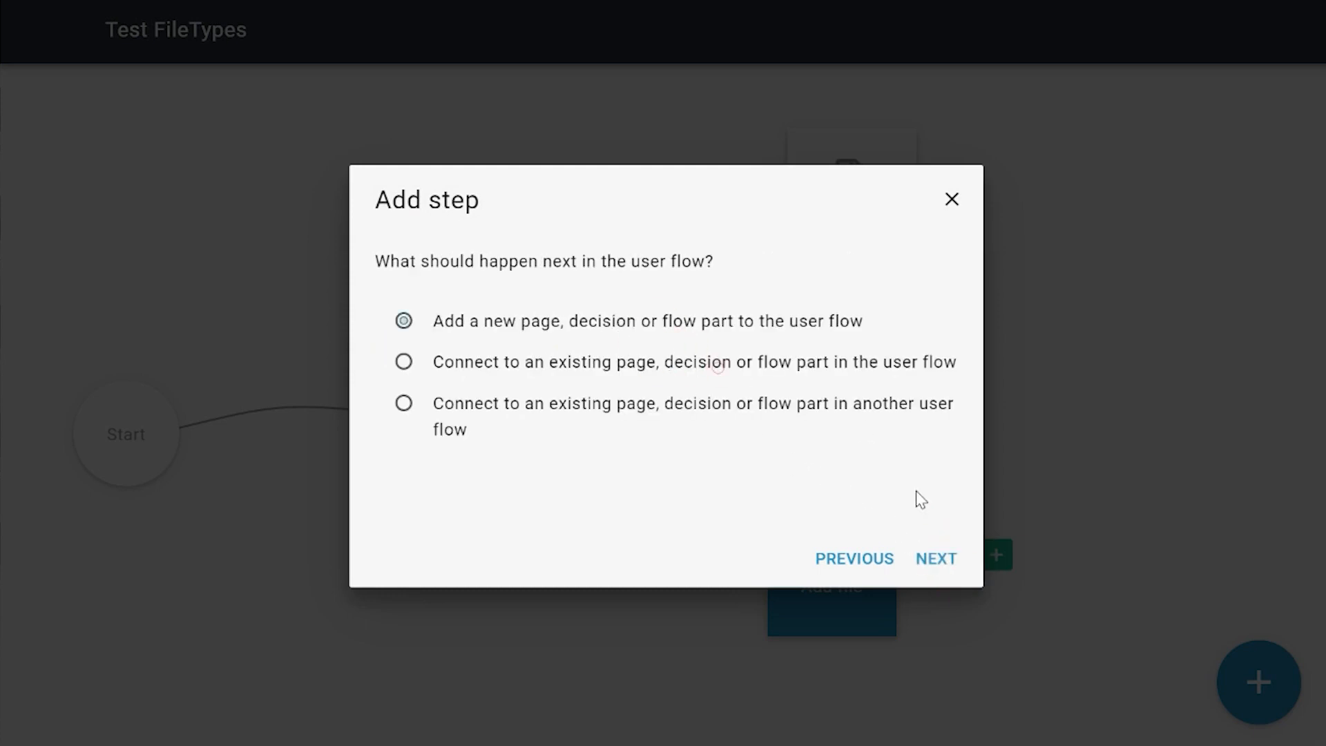
Step: Make the Save button lead to a new flow part, choosing Create DocumentTest
click(944, 565)
click(698, 401)
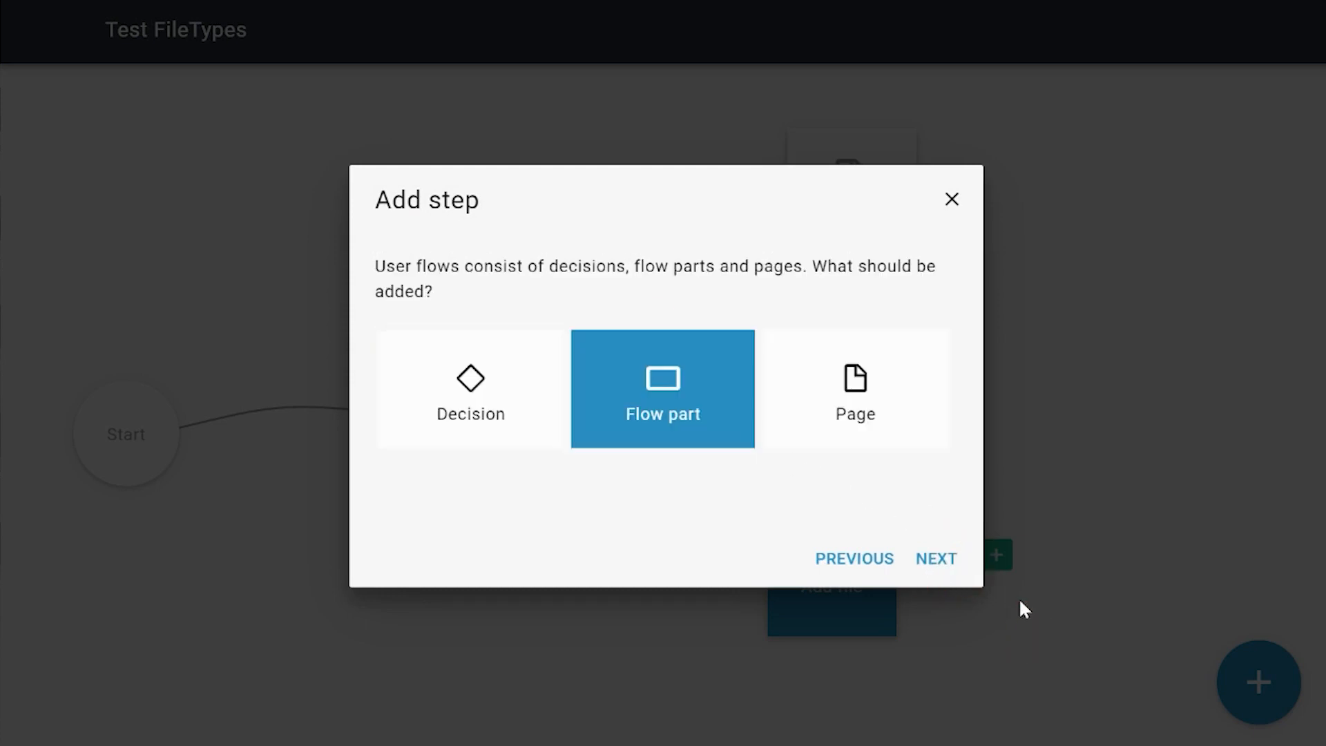
click(936, 557)
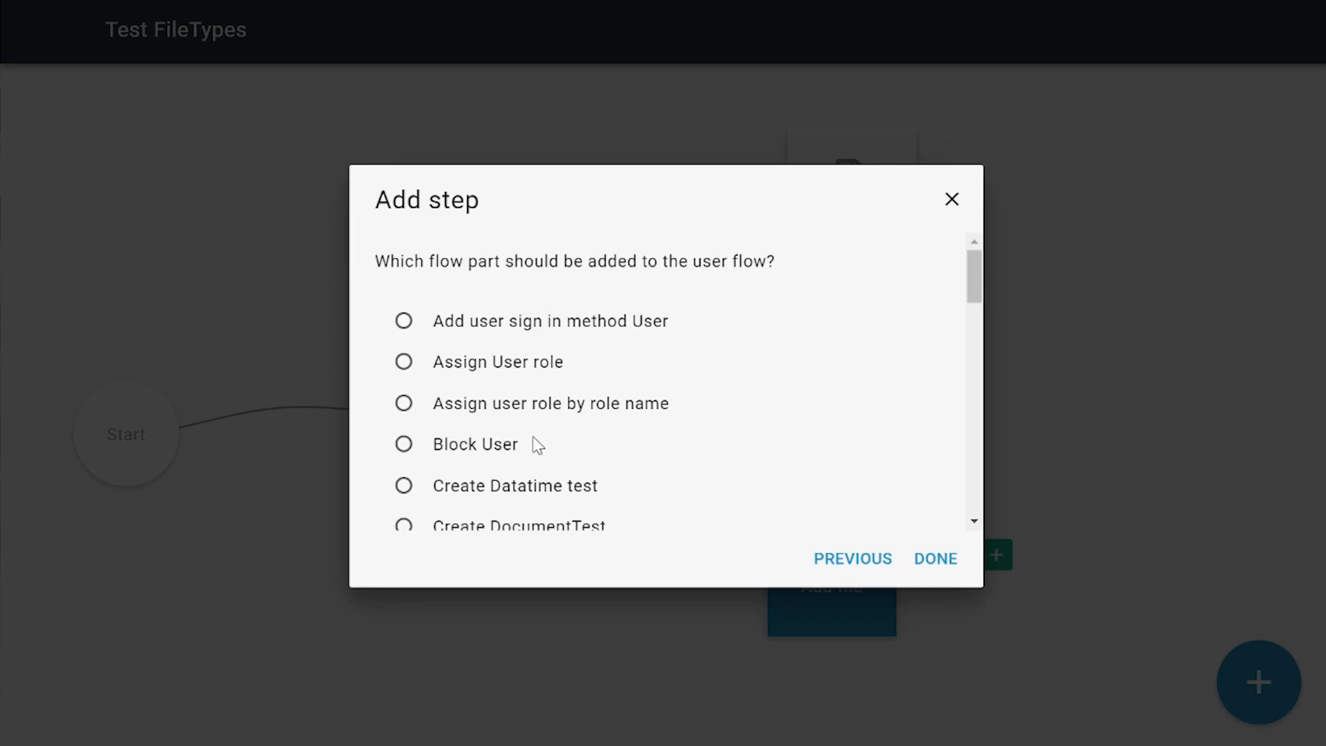
click(529, 528)
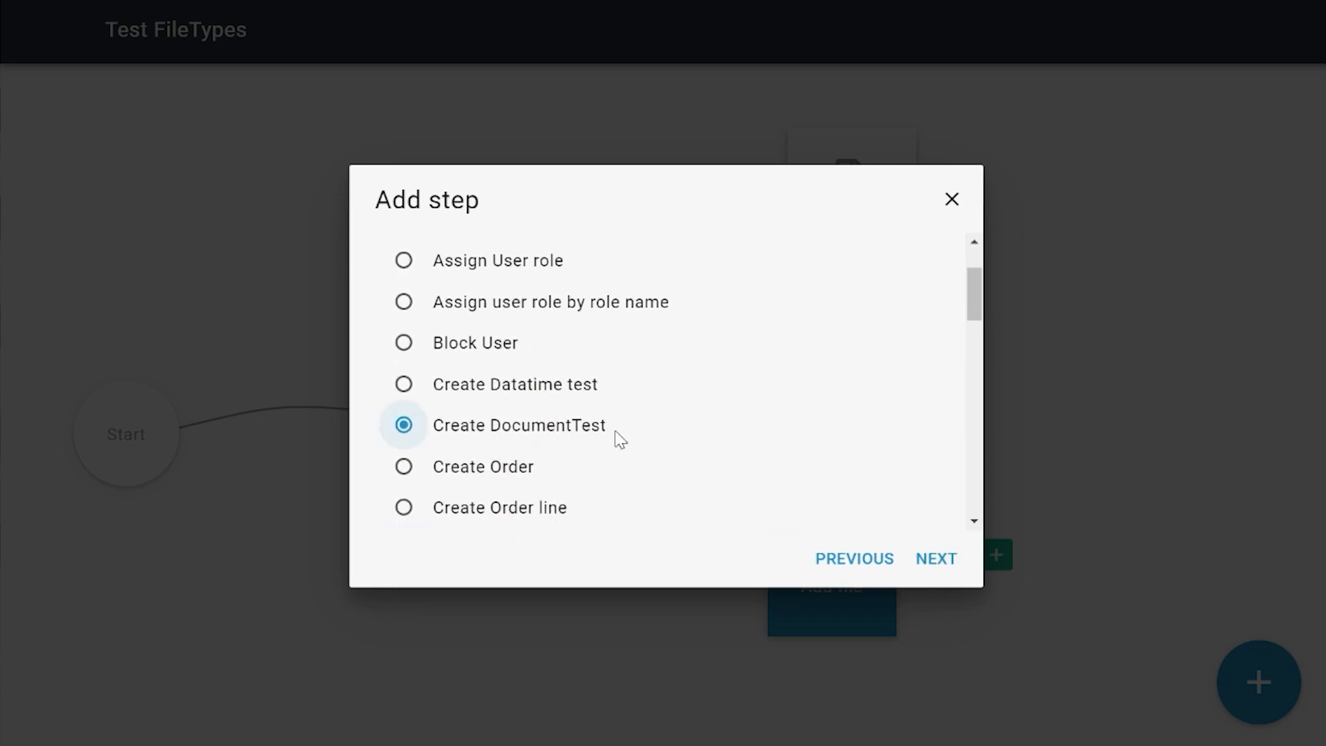
click(936, 563)
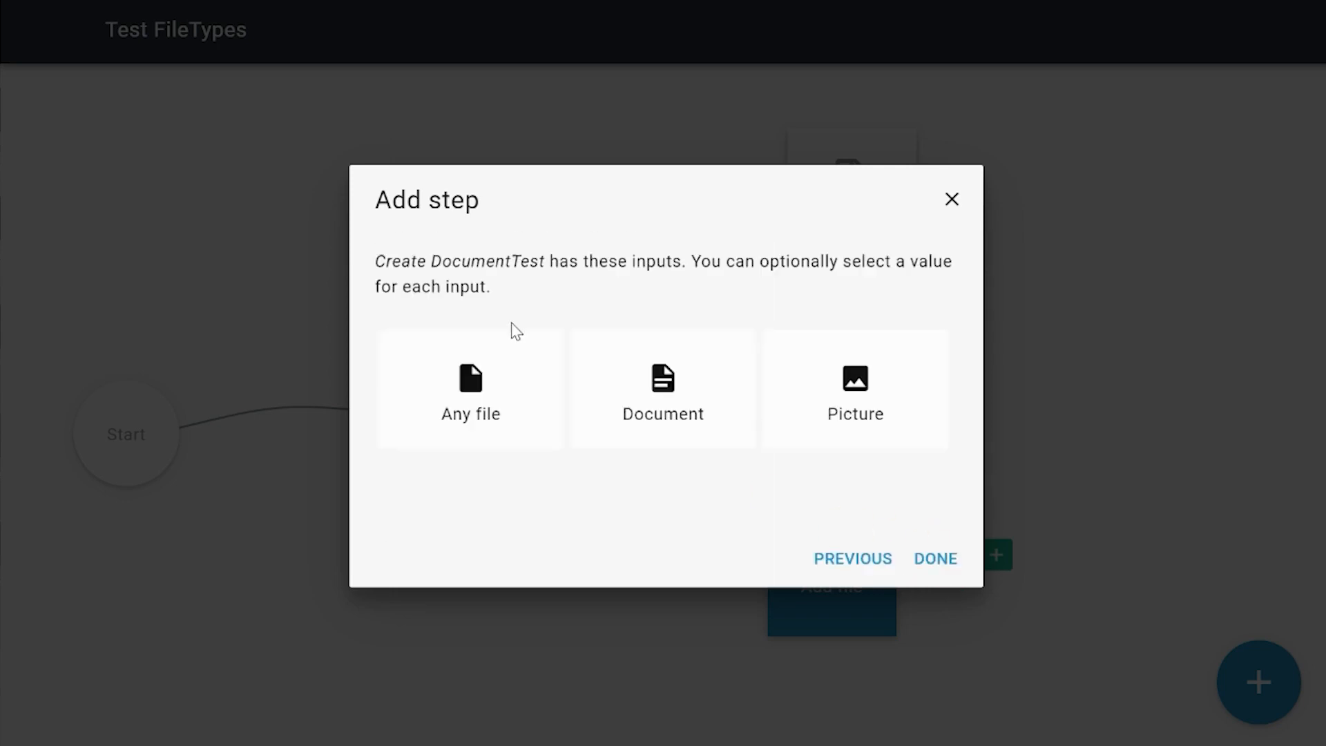
Step: Map the Any file input of Create DocumentTest to the Any file field of the Add file page
click(477, 370)
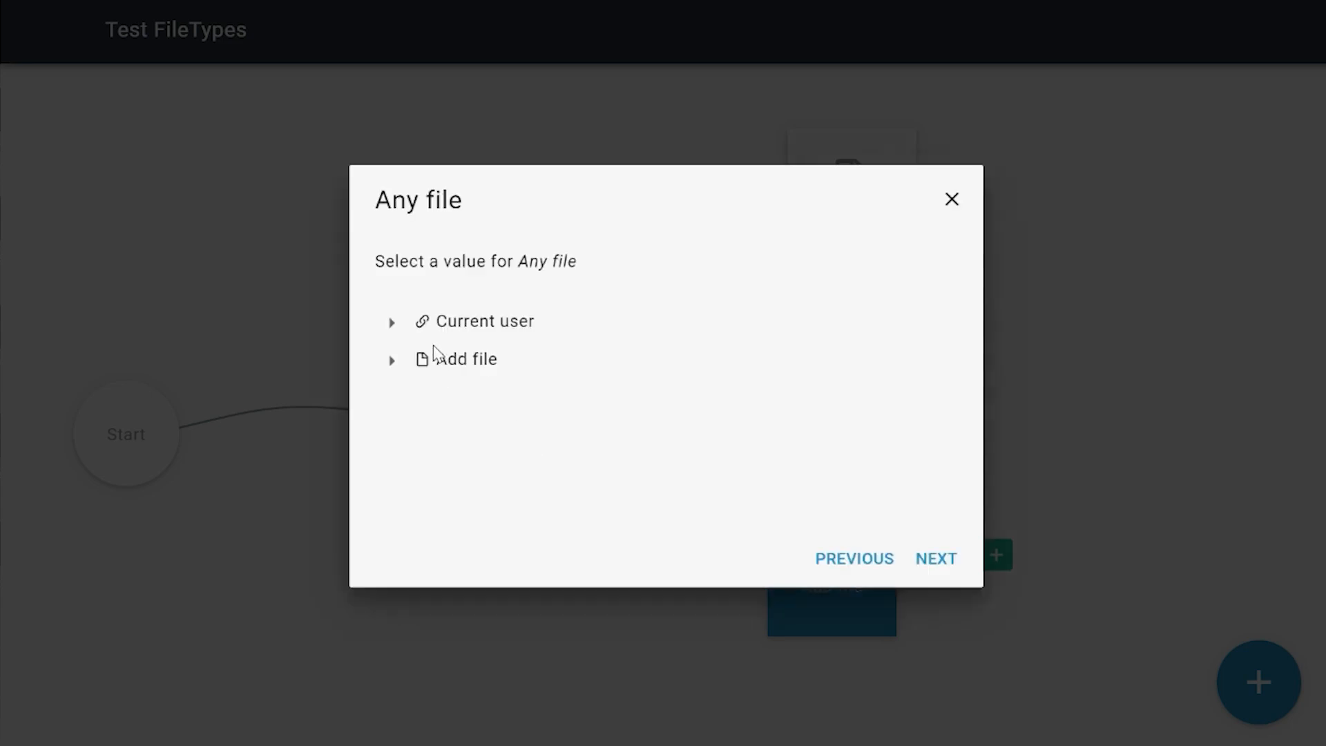
click(394, 364)
click(497, 436)
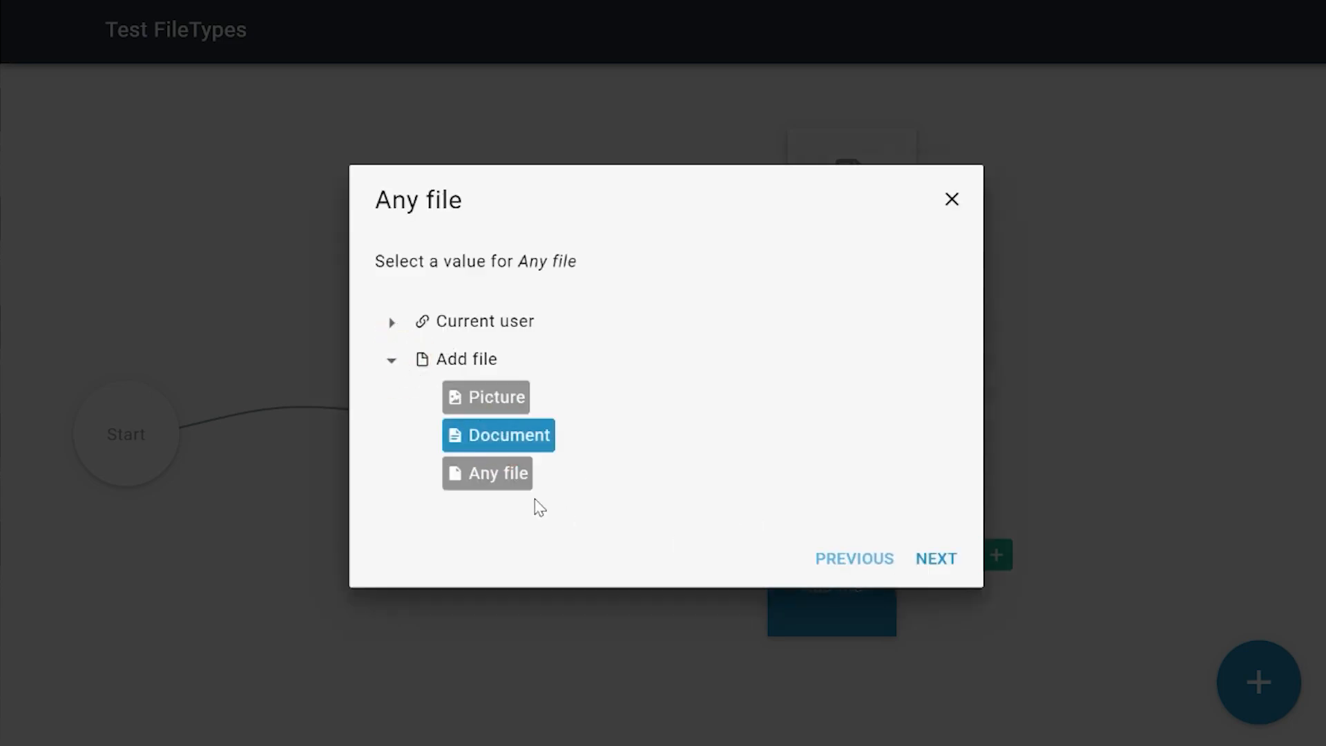
click(513, 478)
click(946, 561)
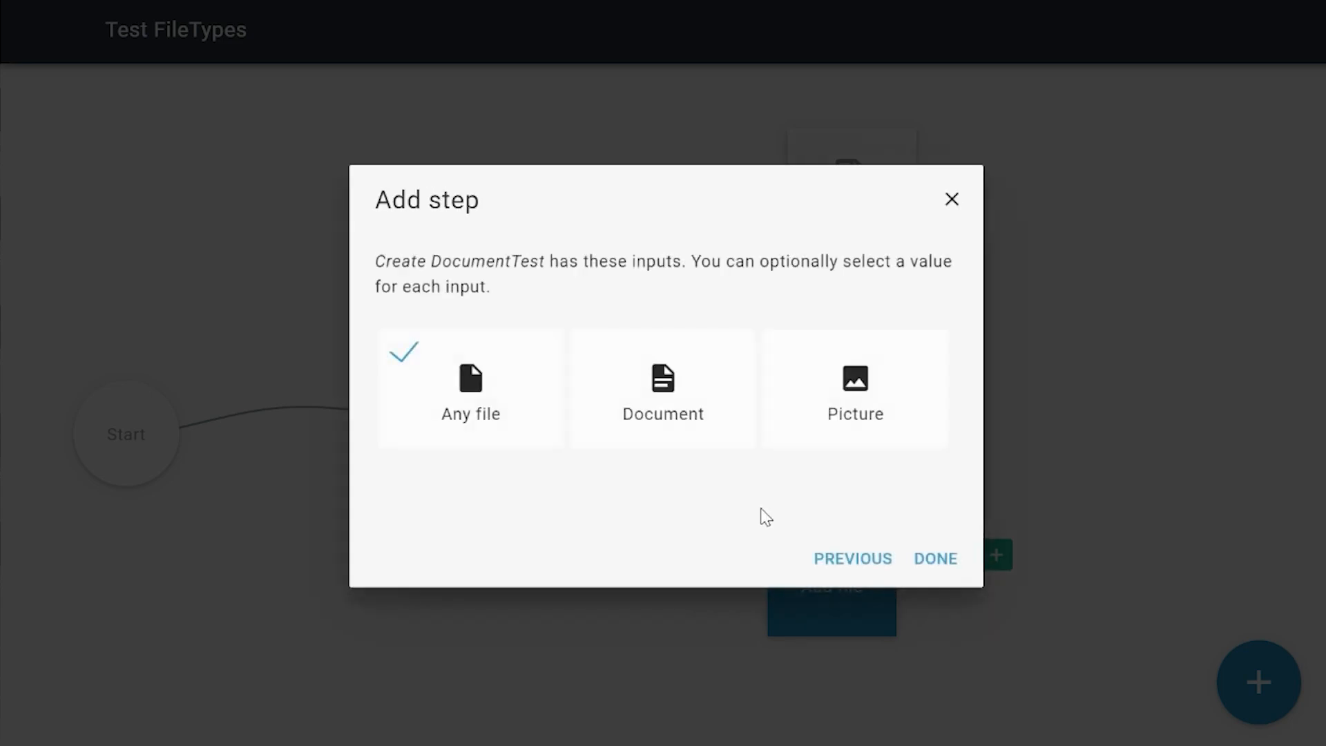
Step: Map the Document and Picture inputs to the matching Document and Picture fields of the Add file page and finish the flow part
click(701, 418)
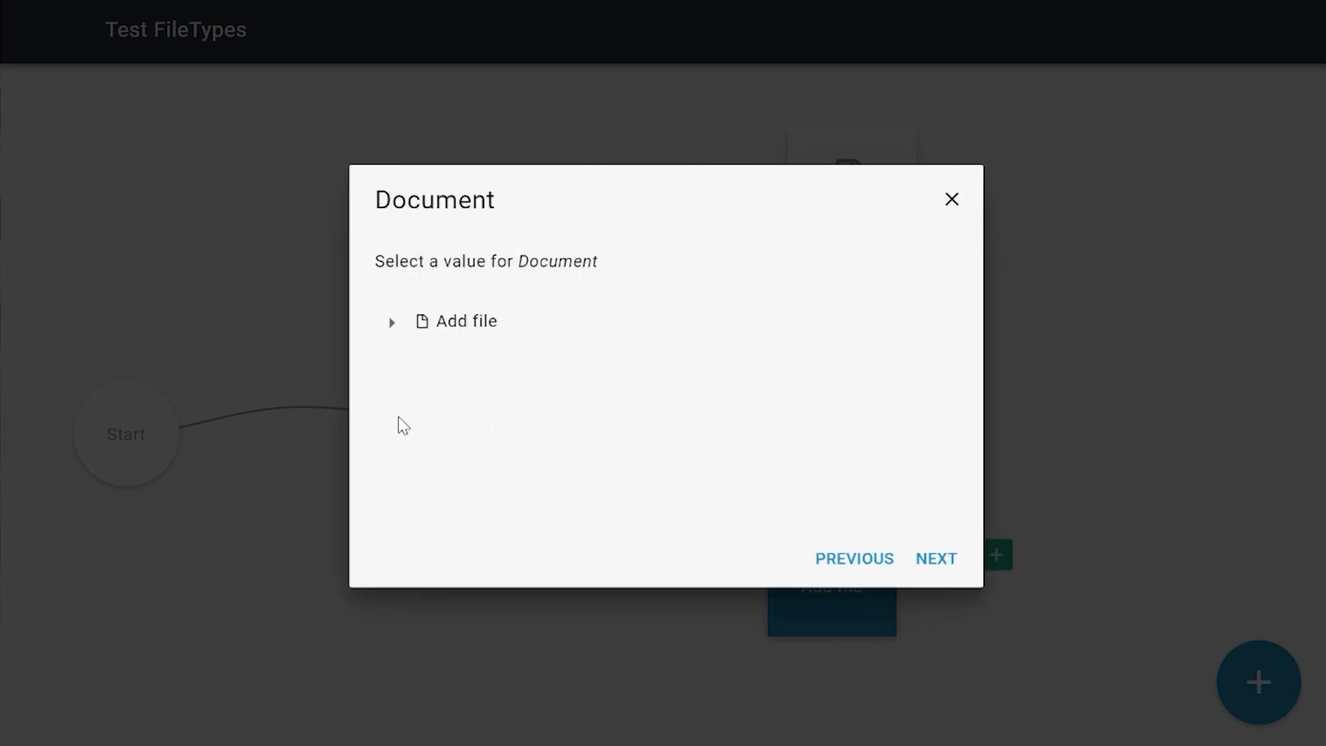
click(397, 321)
click(500, 363)
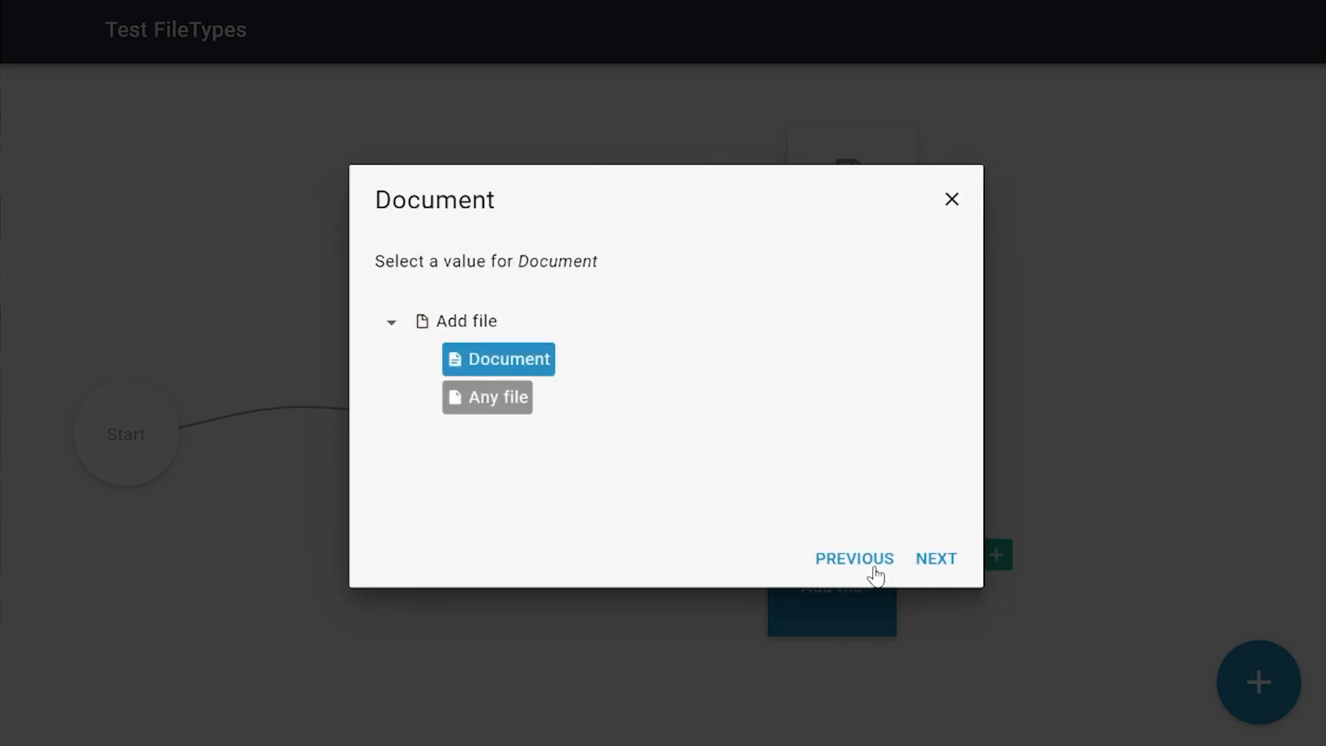
click(937, 563)
click(838, 416)
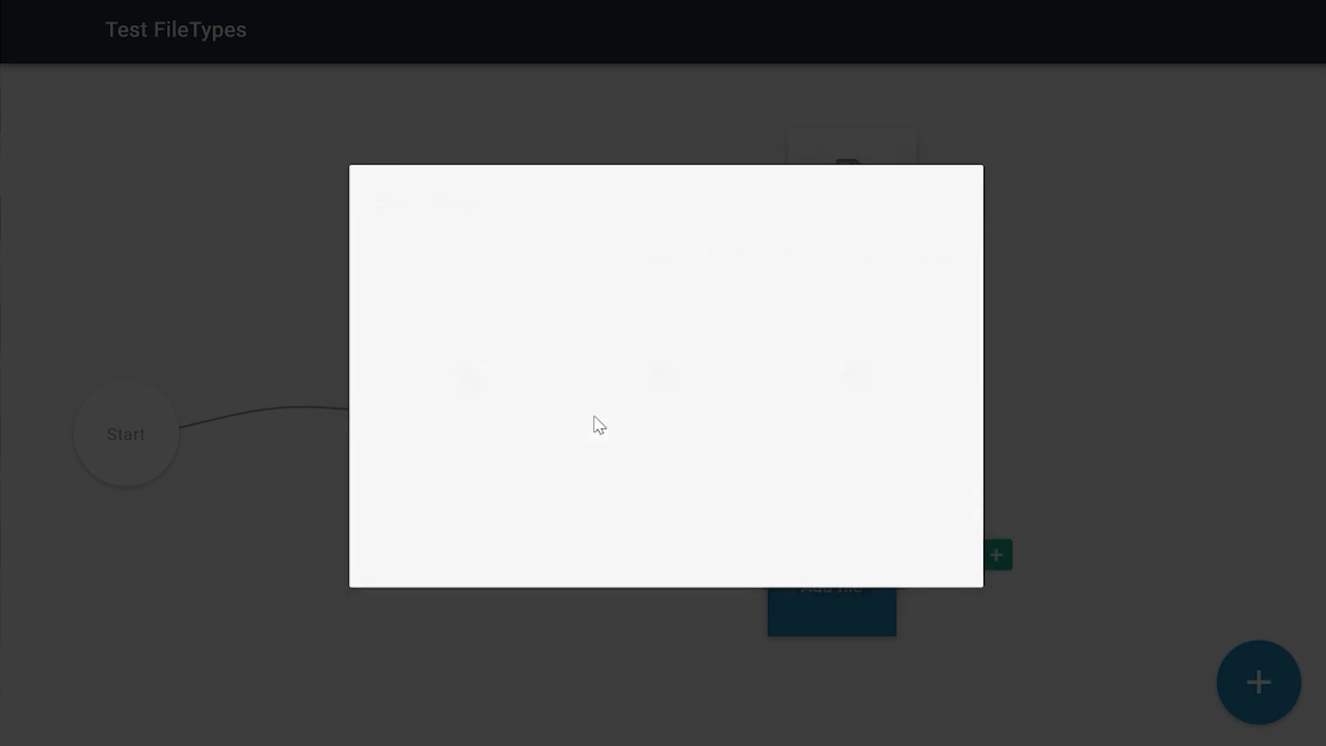
click(400, 363)
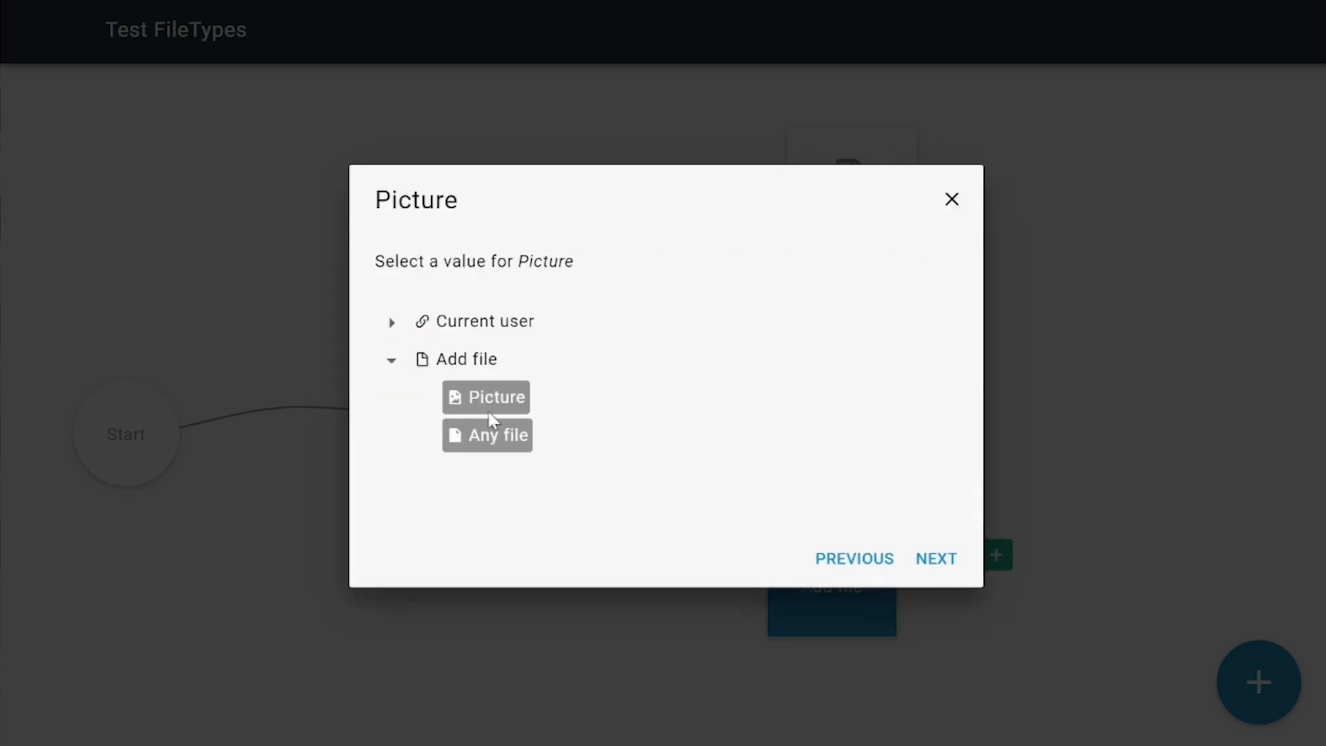
click(489, 405)
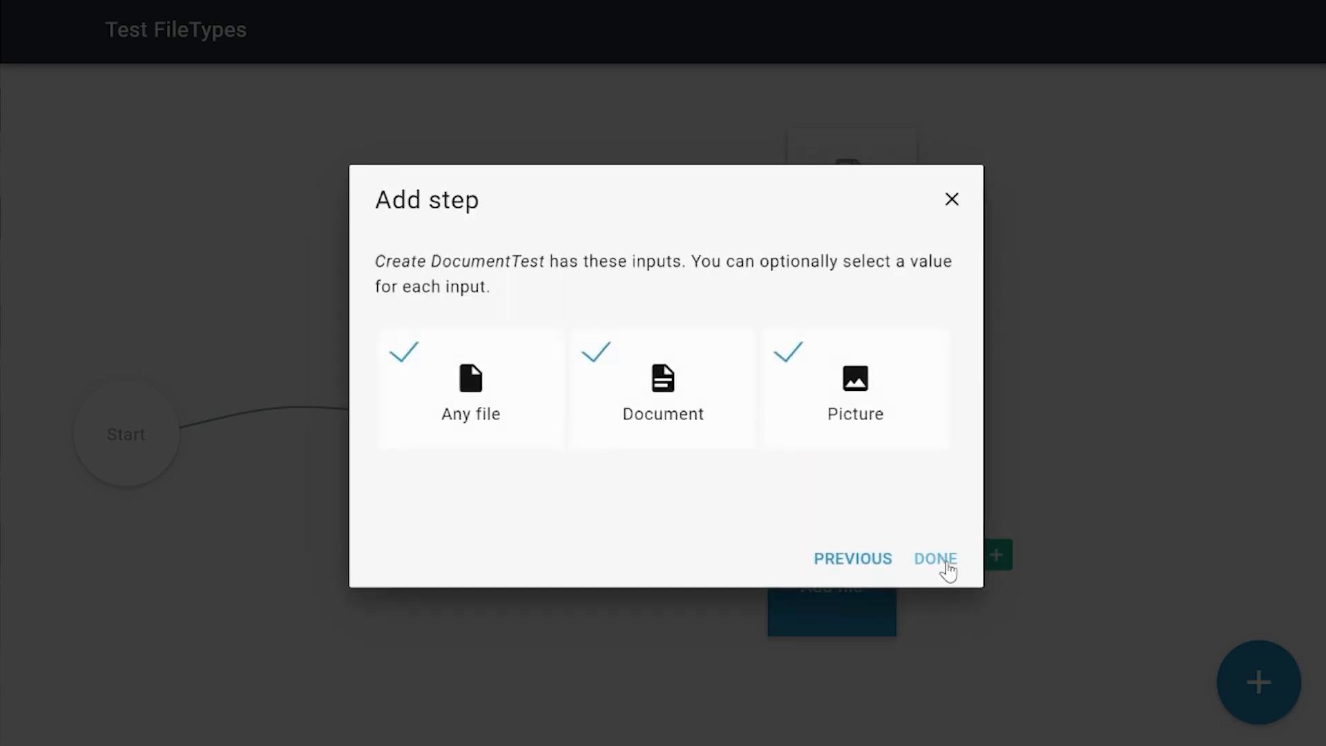
click(937, 558)
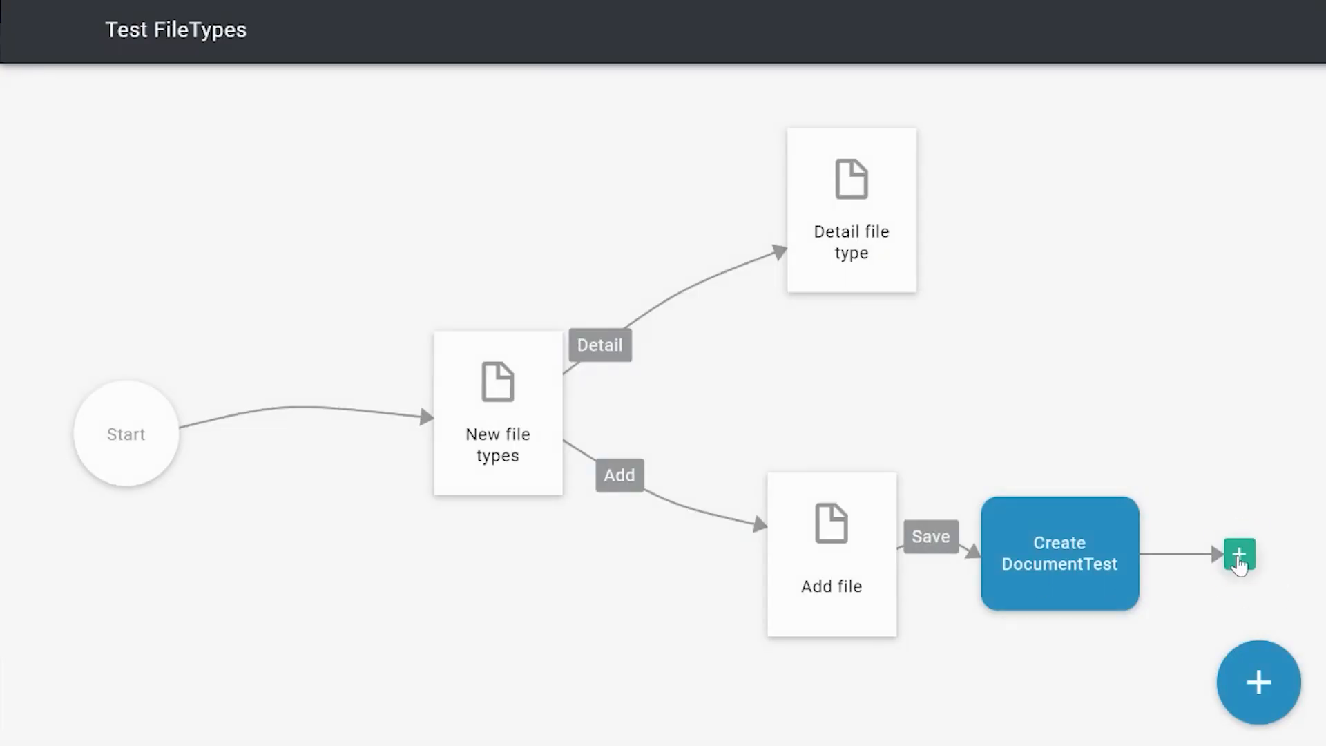
Step: Connect the Create DocumentTest flow part to the existing New file types page
click(1239, 553)
click(578, 366)
click(936, 558)
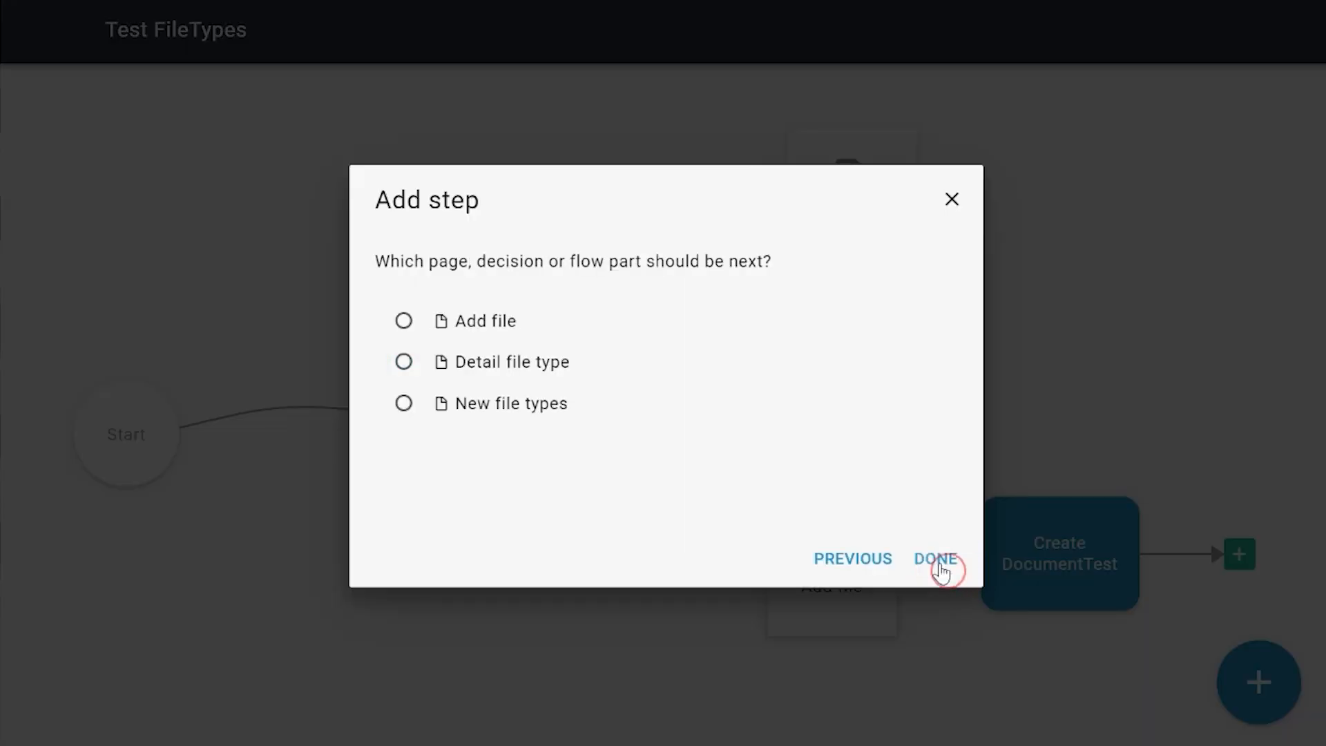
click(488, 413)
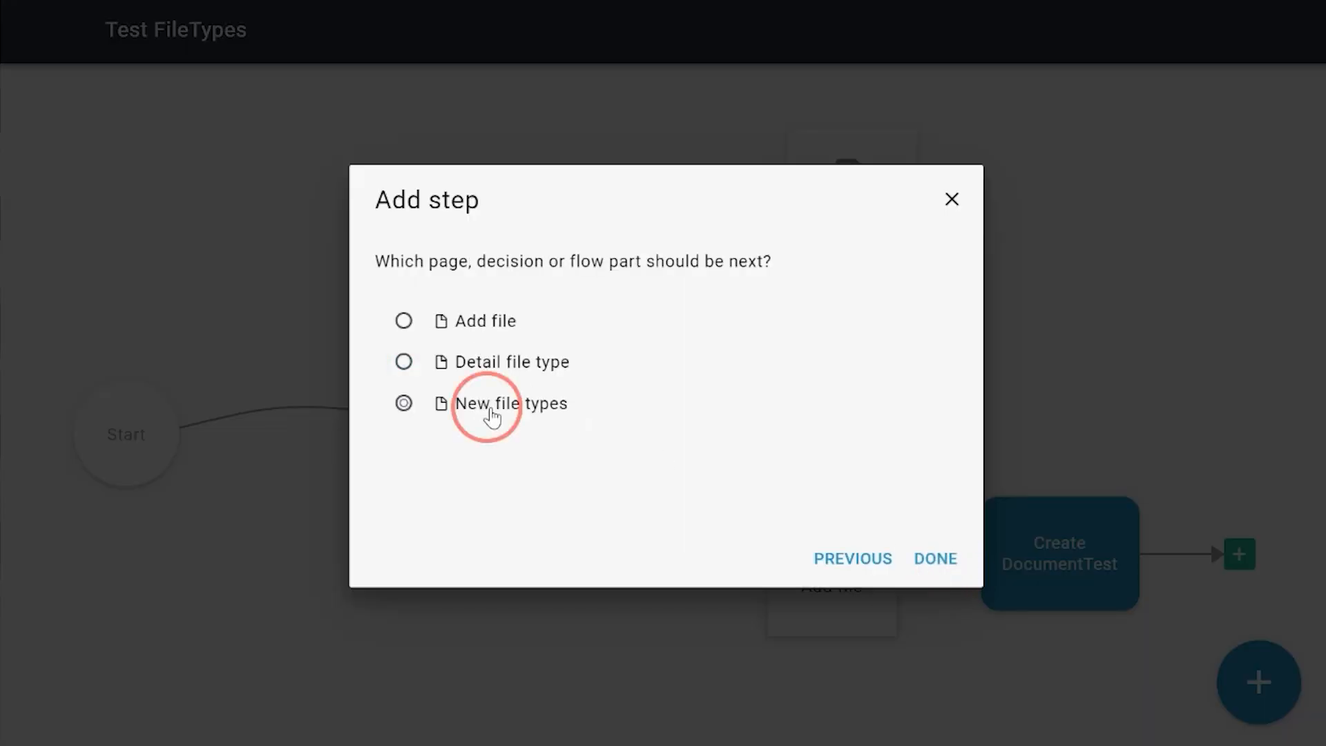
click(929, 558)
Step: Move the Add file page down and to the left in the flow, between New file types and Create DocumentTest, and finish editing
drag(838, 556, 732, 684)
click(939, 384)
drag(976, 406, 923, 386)
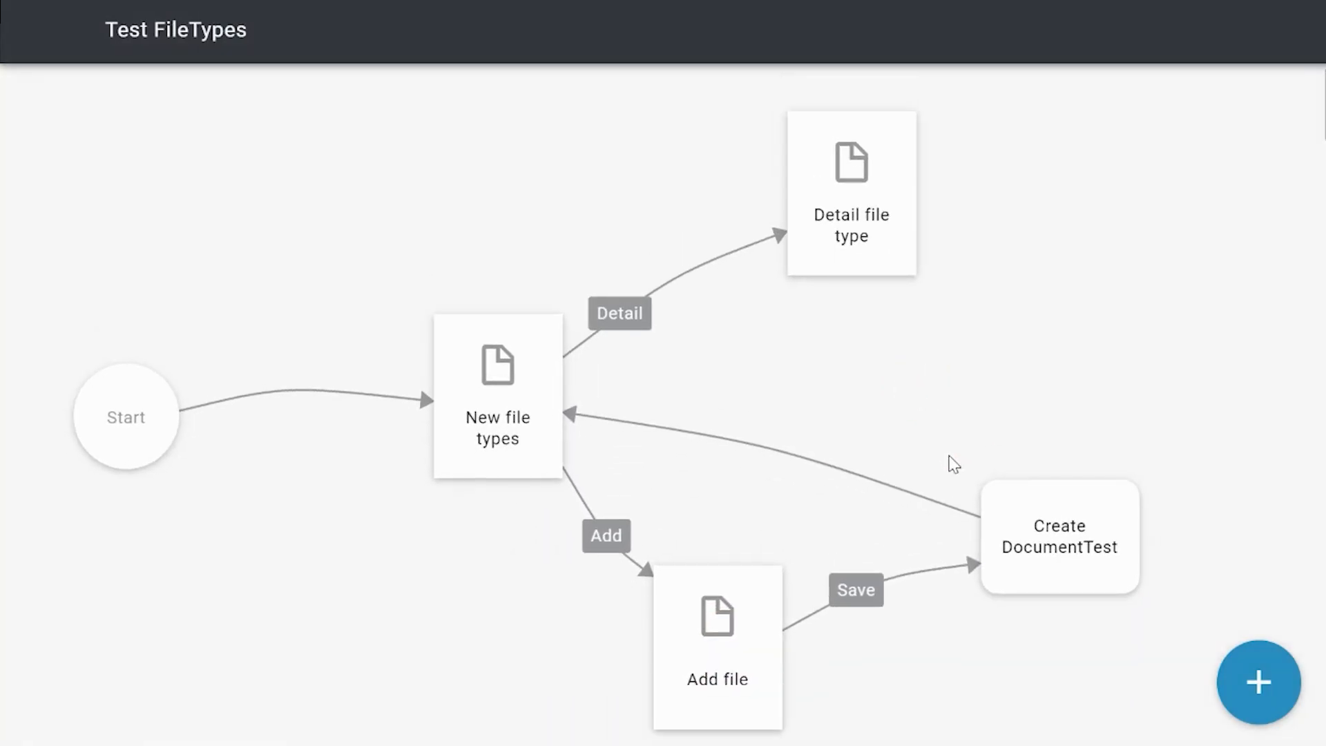
click(1077, 580)
Step: Open the application's Appearance design and add the Test FileTypes user flow to the Order navigation group below Datetime test
click(29, 33)
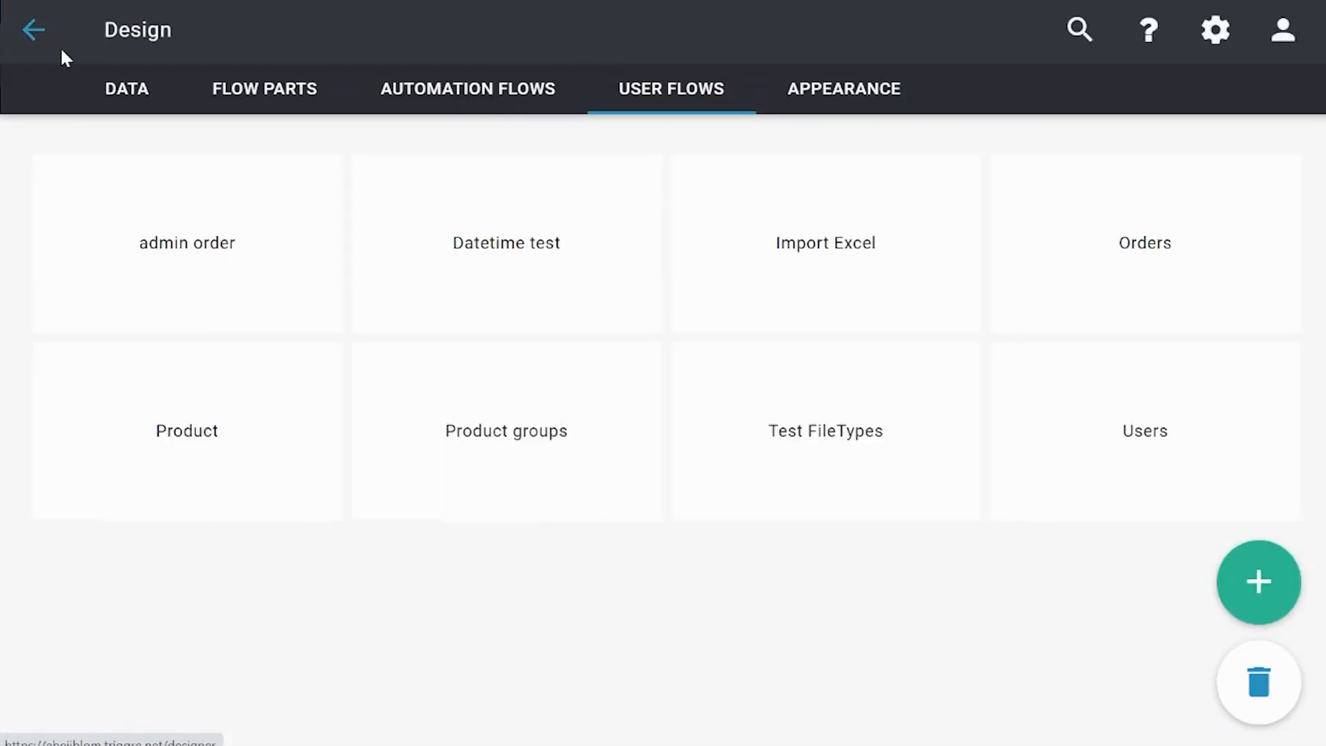
click(789, 94)
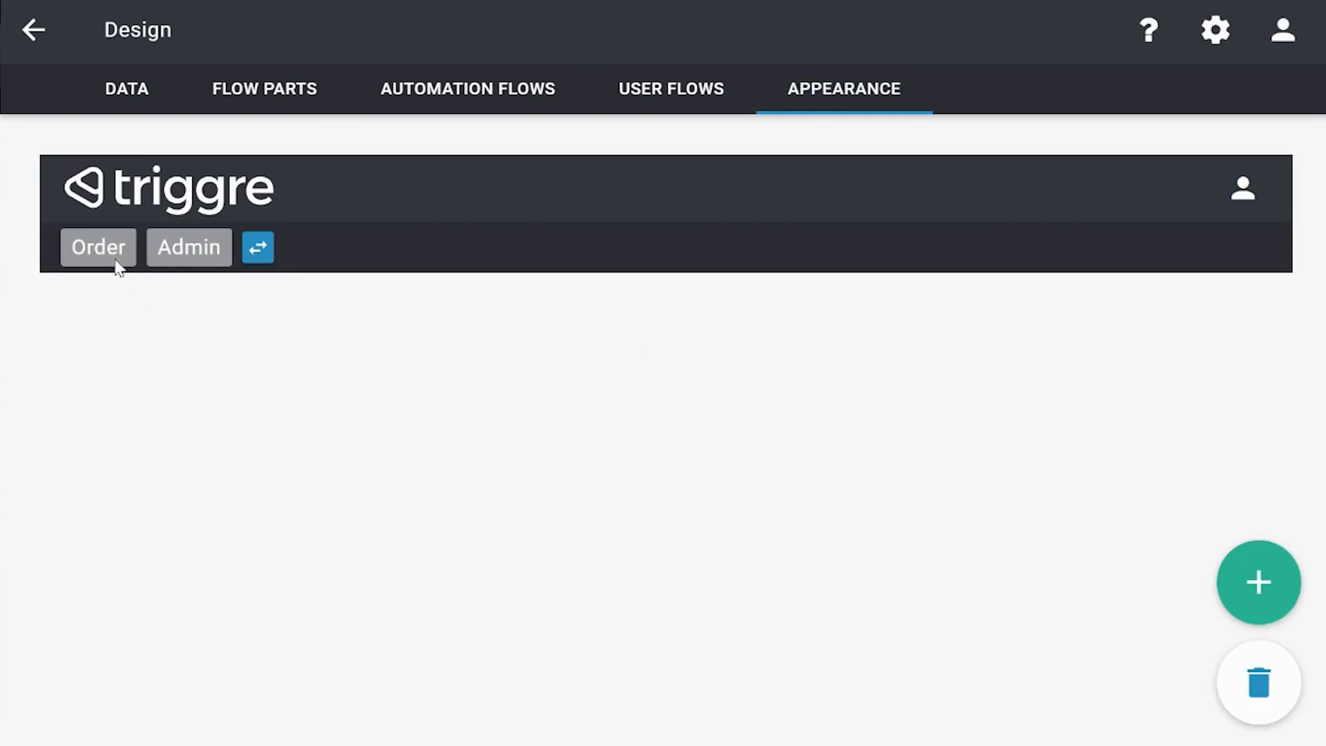
click(116, 264)
click(1255, 598)
click(93, 318)
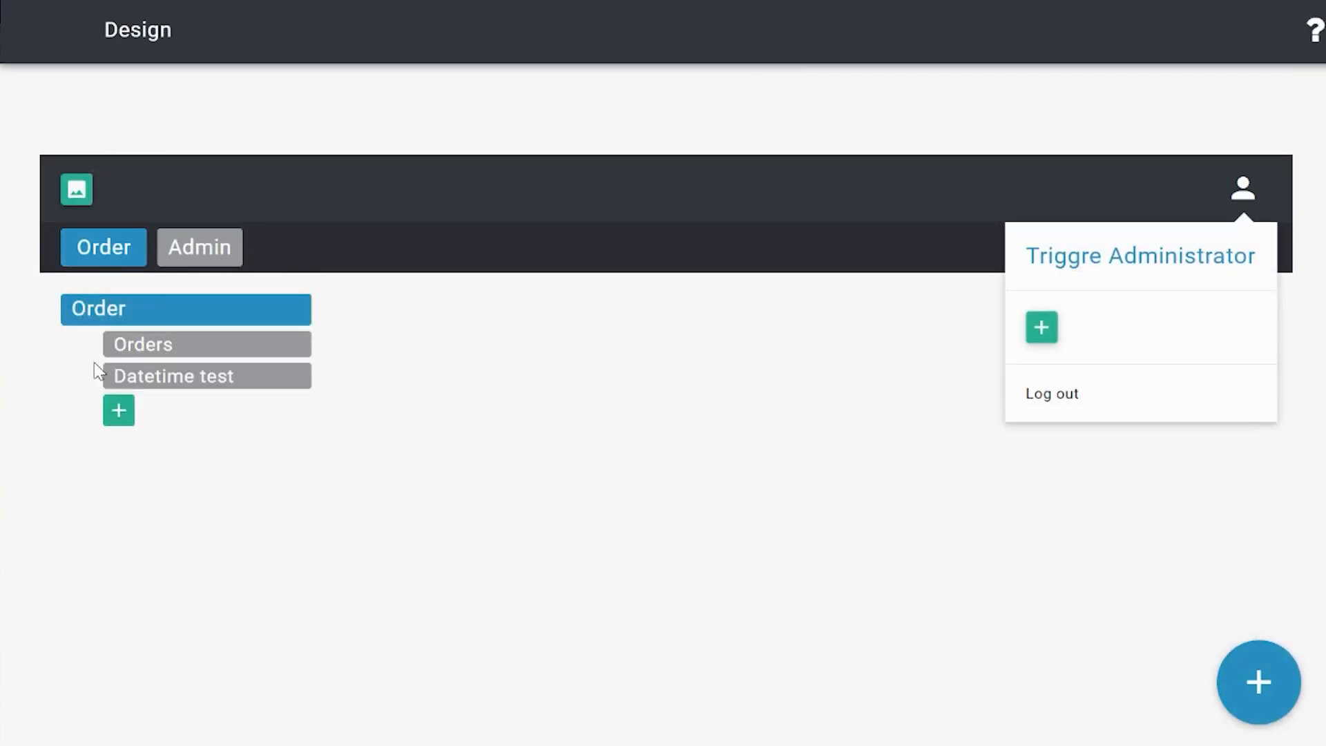
click(118, 409)
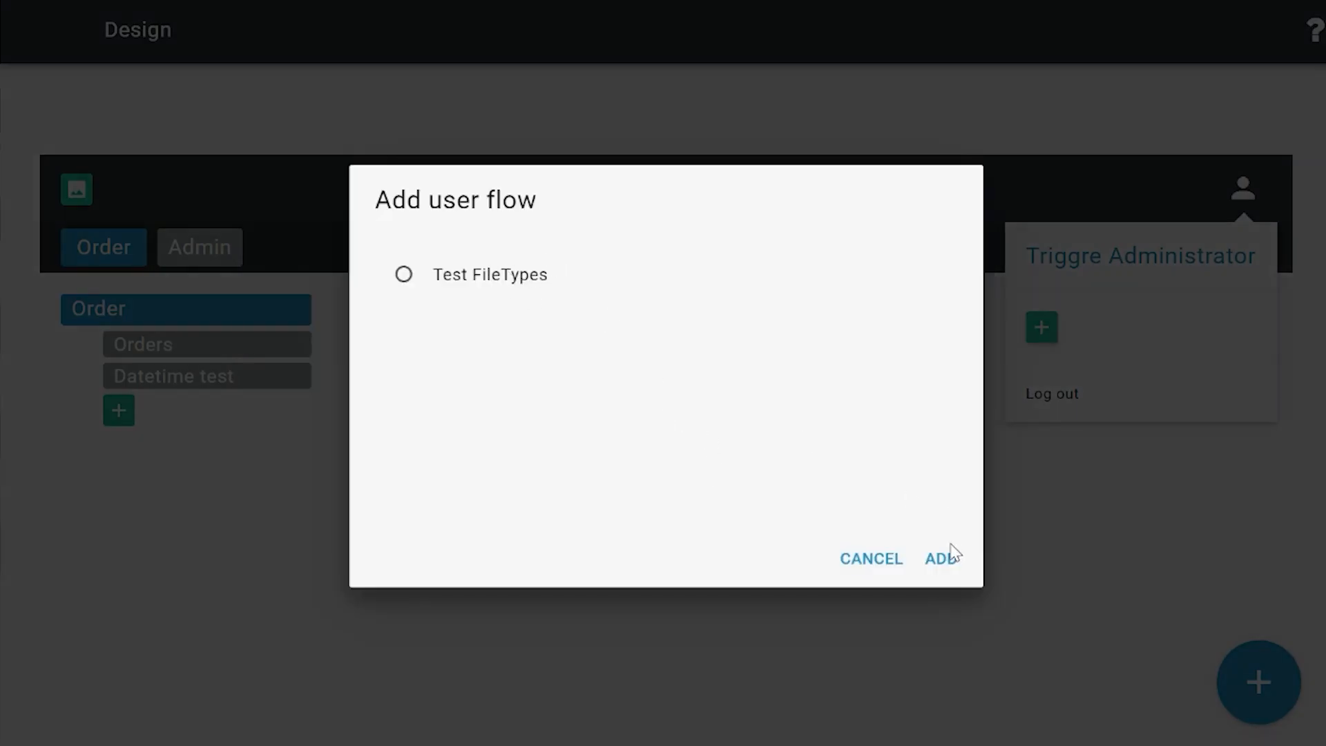
click(947, 563)
click(1267, 687)
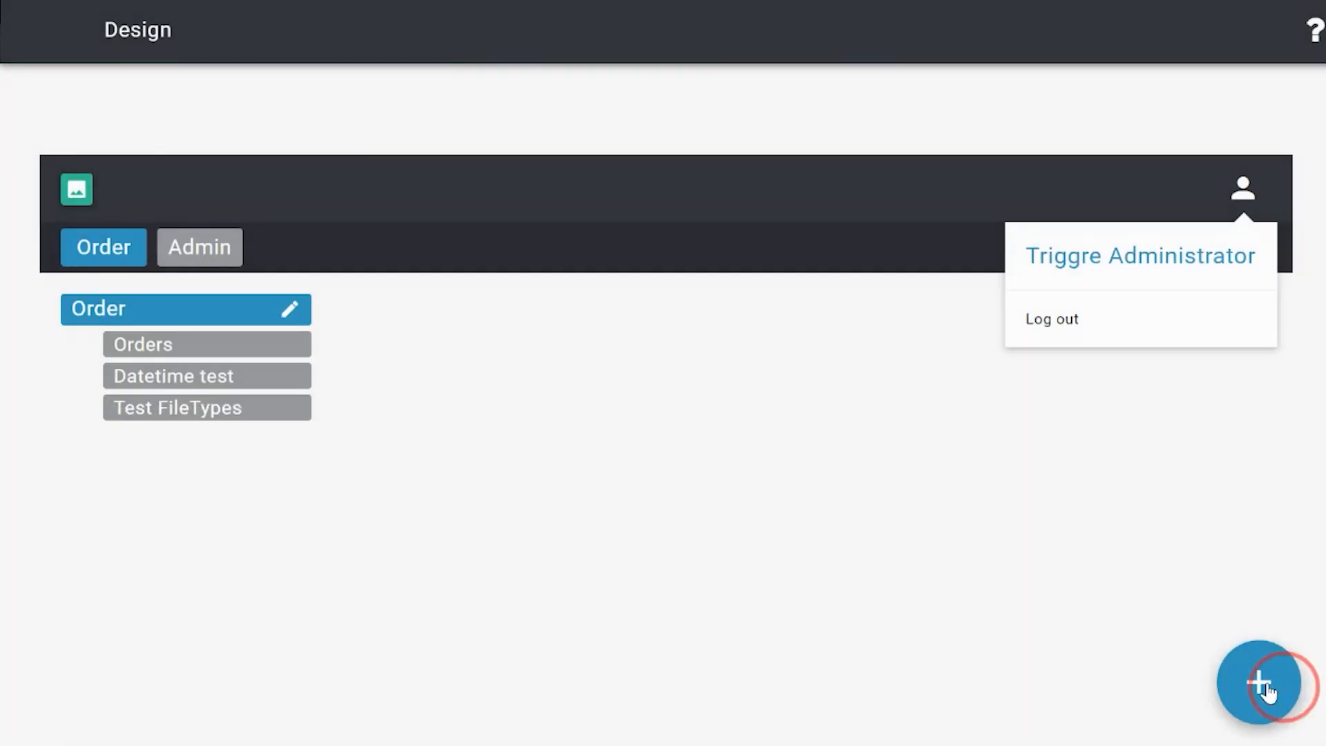
Step: Reorder the user flows in the Order group so that Test FileTypes comes first, above Orders and Datetime test
click(120, 442)
click(610, 410)
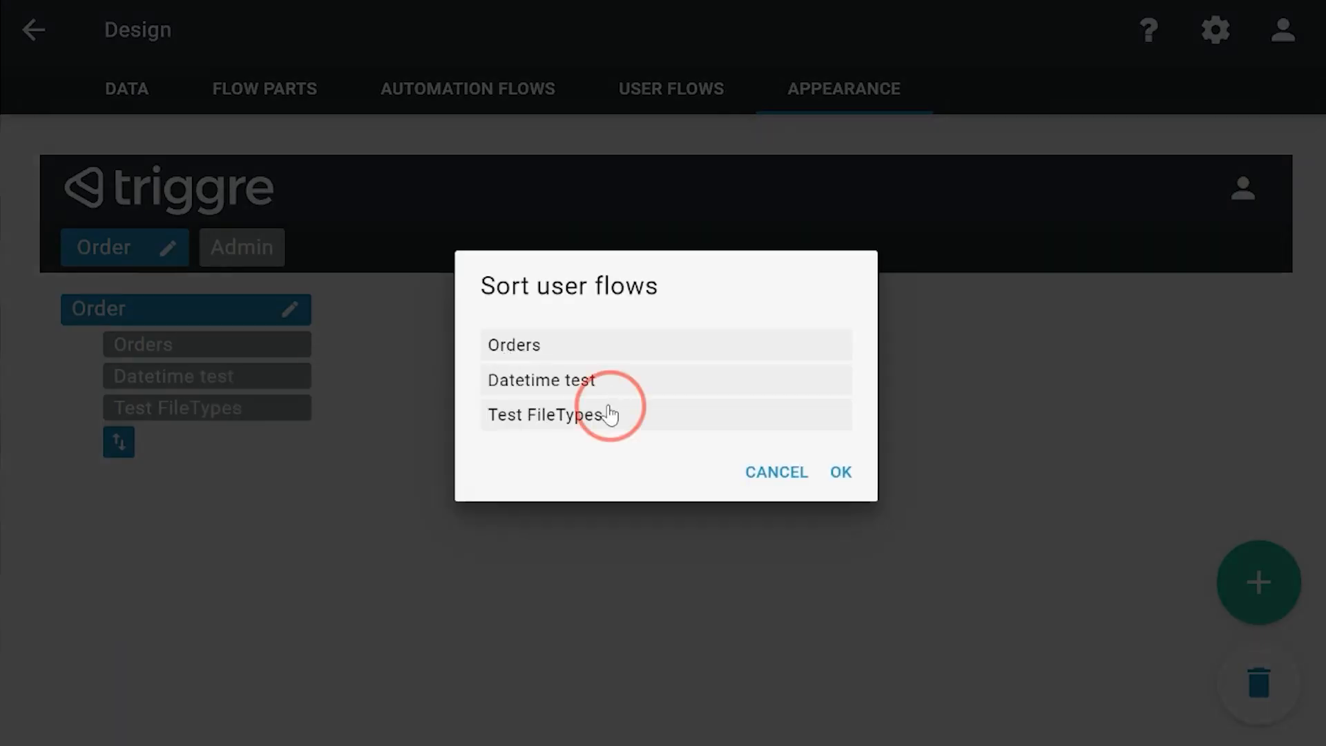
drag(609, 413, 607, 346)
click(839, 474)
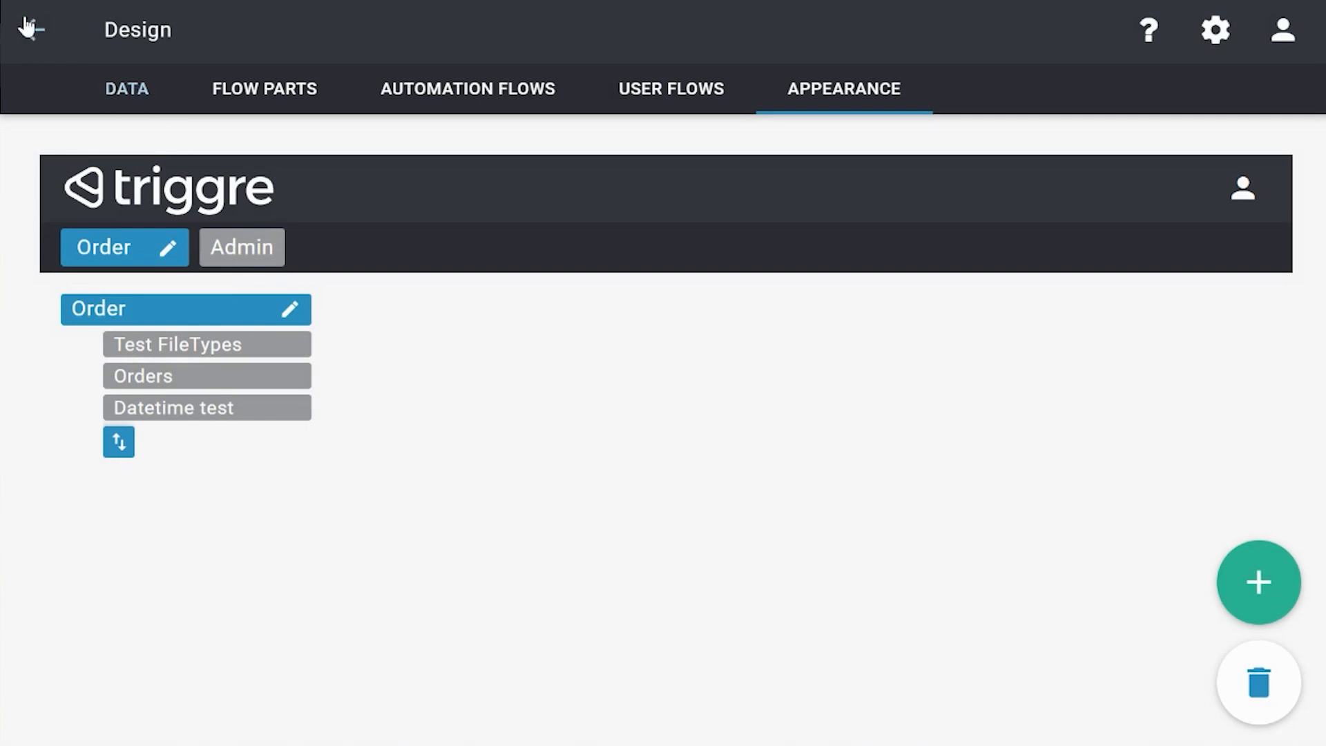
Step: Leave the design and publish the application to the Lab environment
click(27, 28)
click(221, 49)
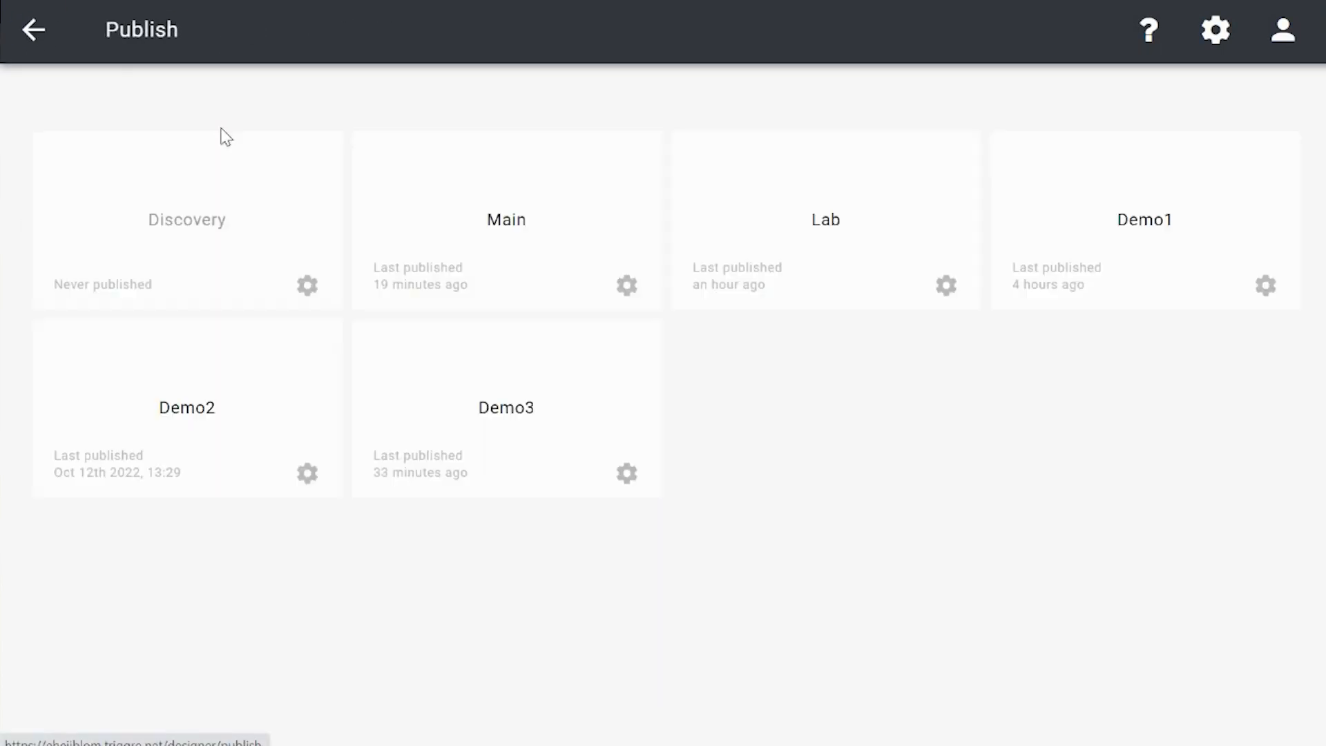
click(779, 235)
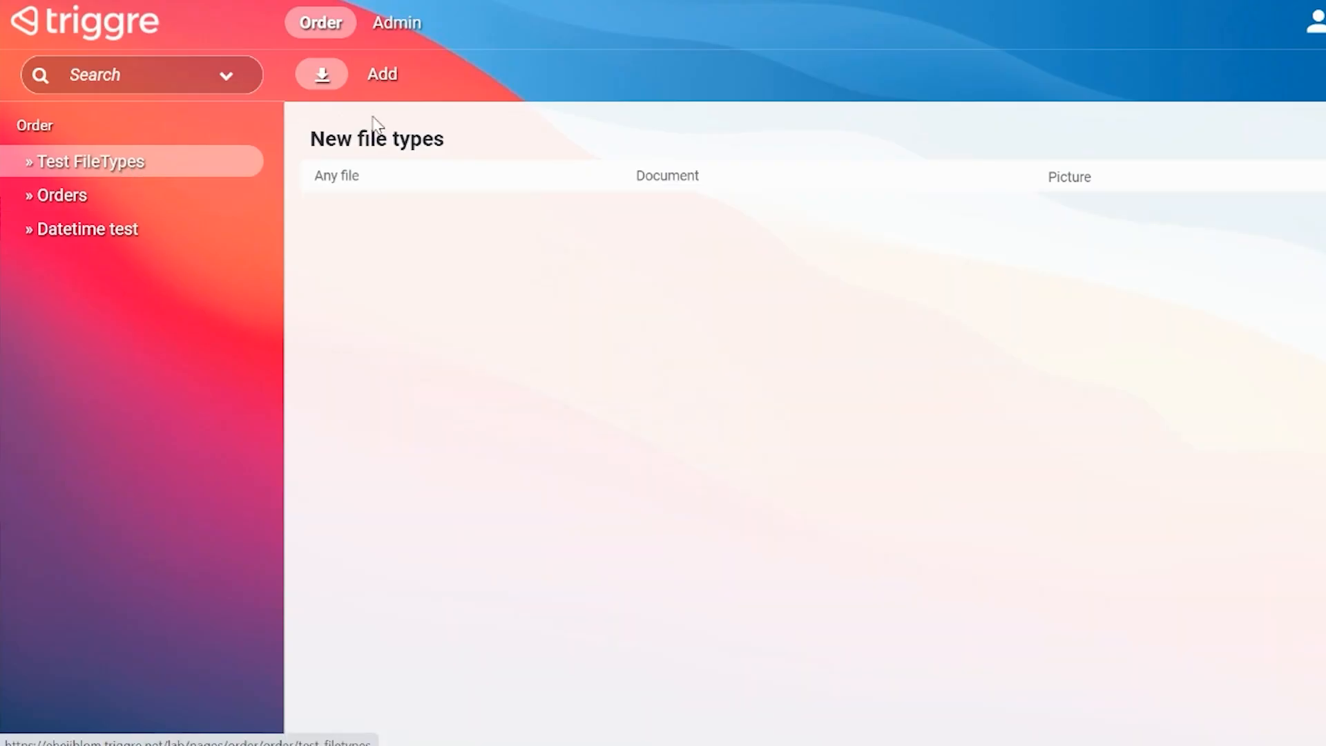
Step: Start adding a new file record in the published Test FileTypes flow and choose squirrel.jpg for Any file
click(377, 77)
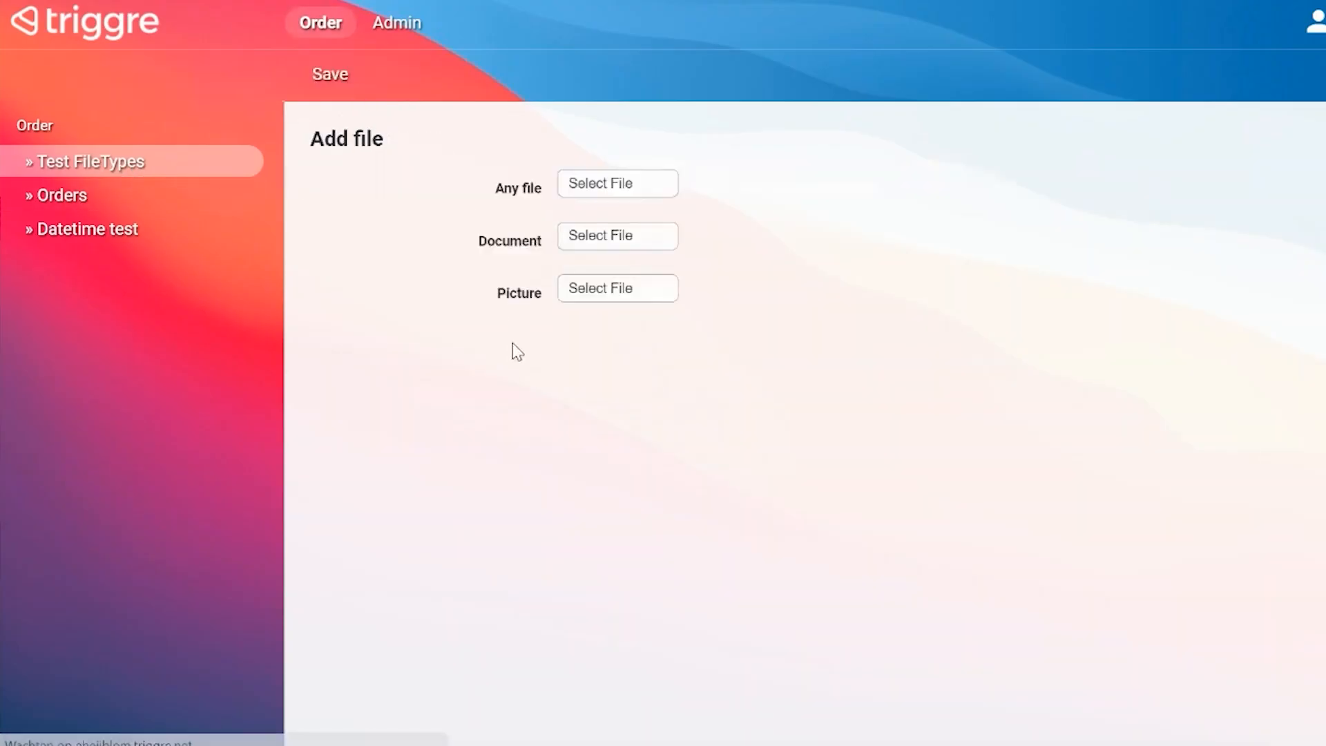
click(601, 192)
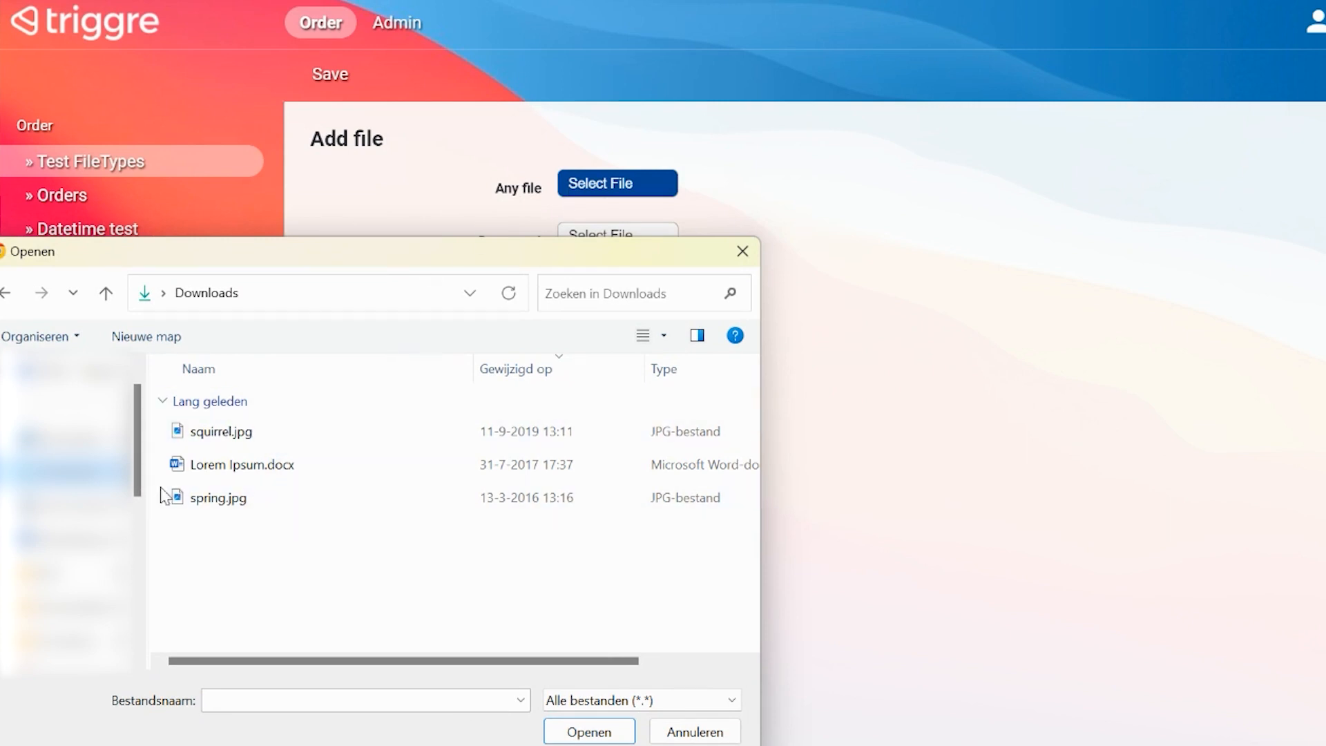
click(230, 434)
click(580, 732)
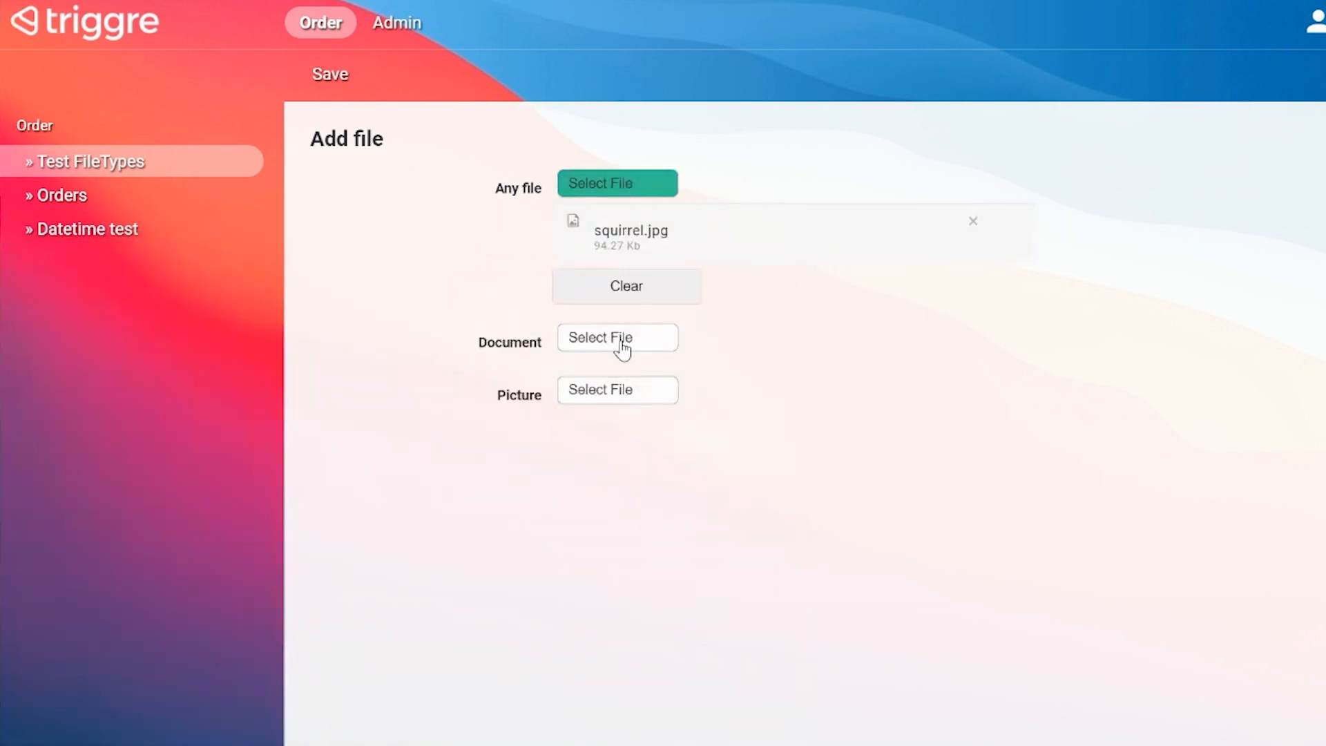
Step: Choose Lorem Ipsum.docx from Downloads as the Document file
click(614, 345)
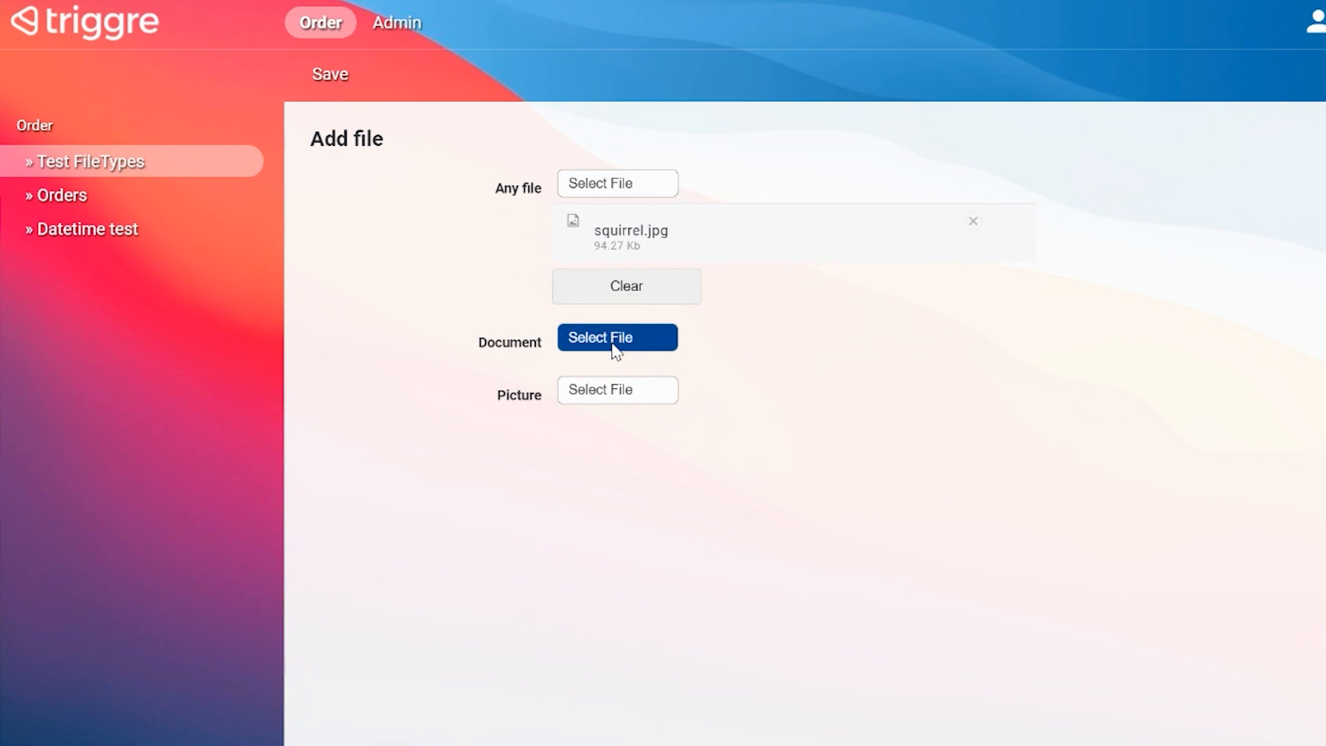
click(615, 349)
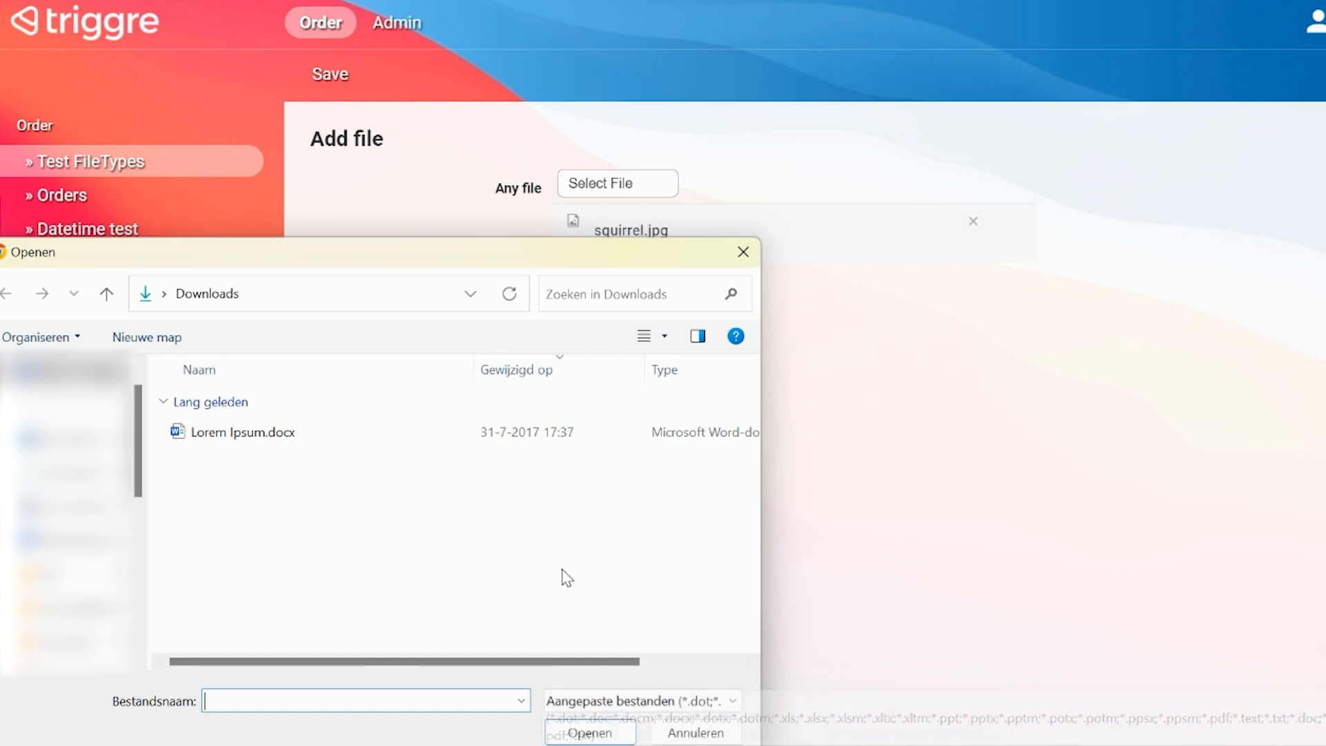
click(280, 438)
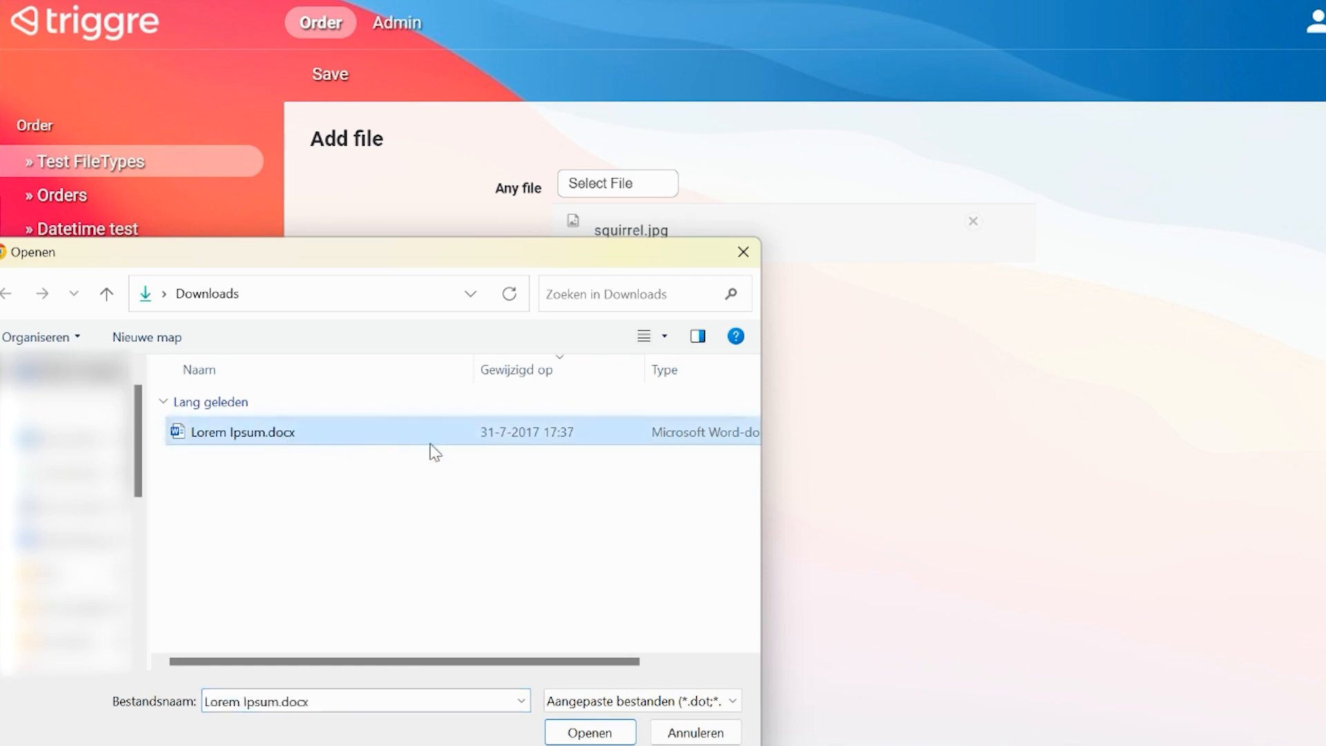
click(604, 732)
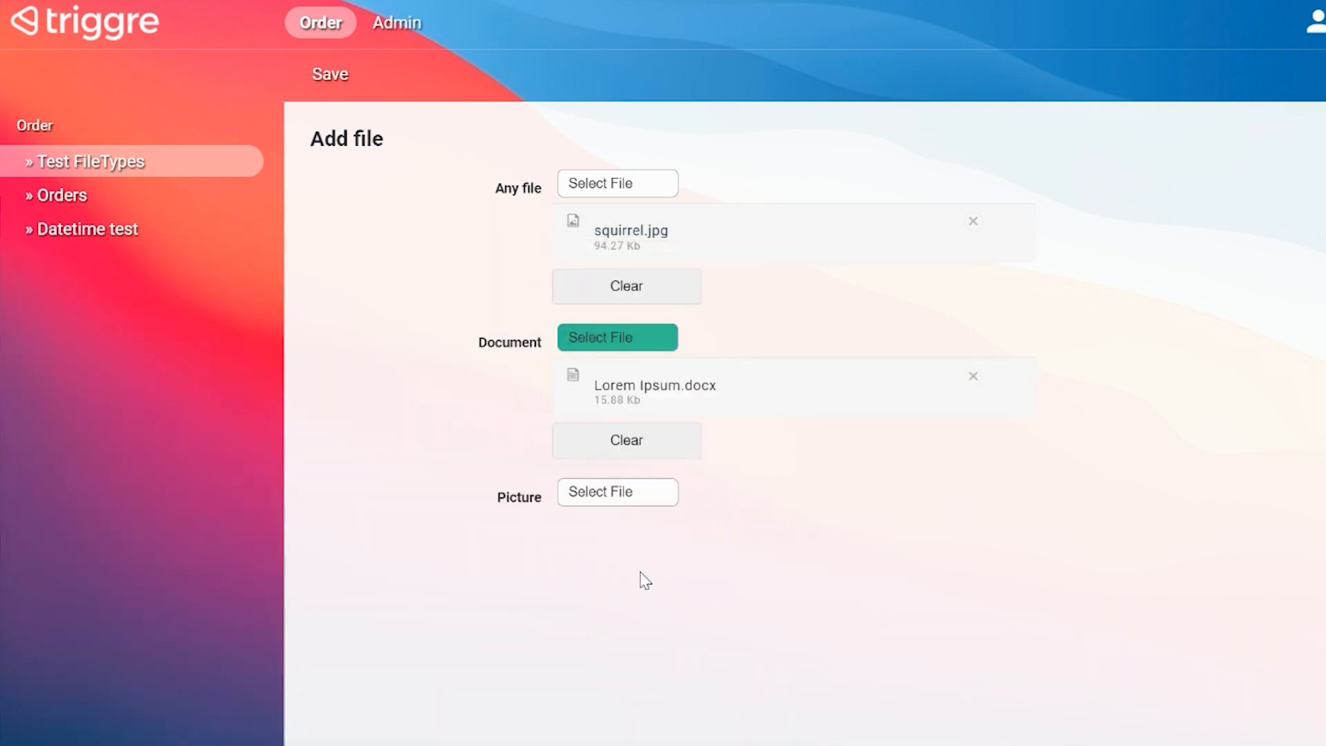
Step: Check the accepted image formats, choose spring.jpg as the Picture file, and save the new record
click(592, 504)
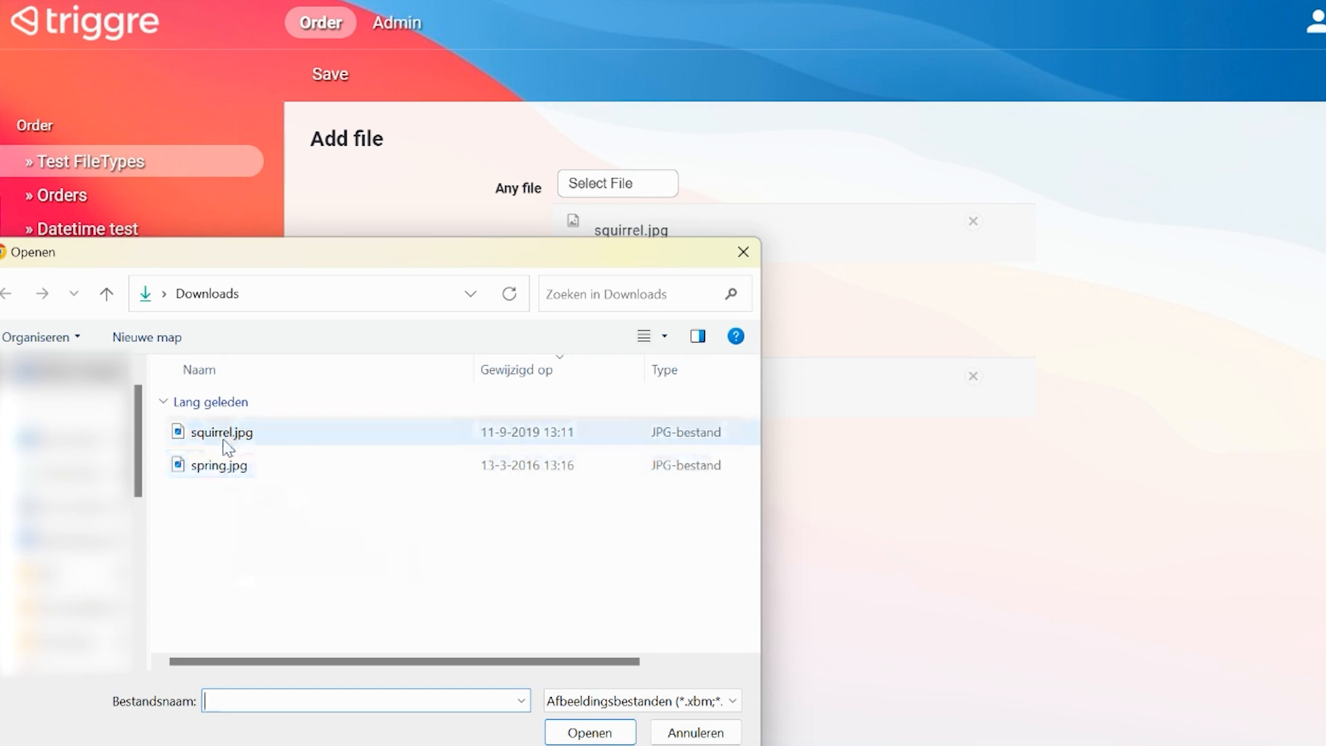
click(623, 693)
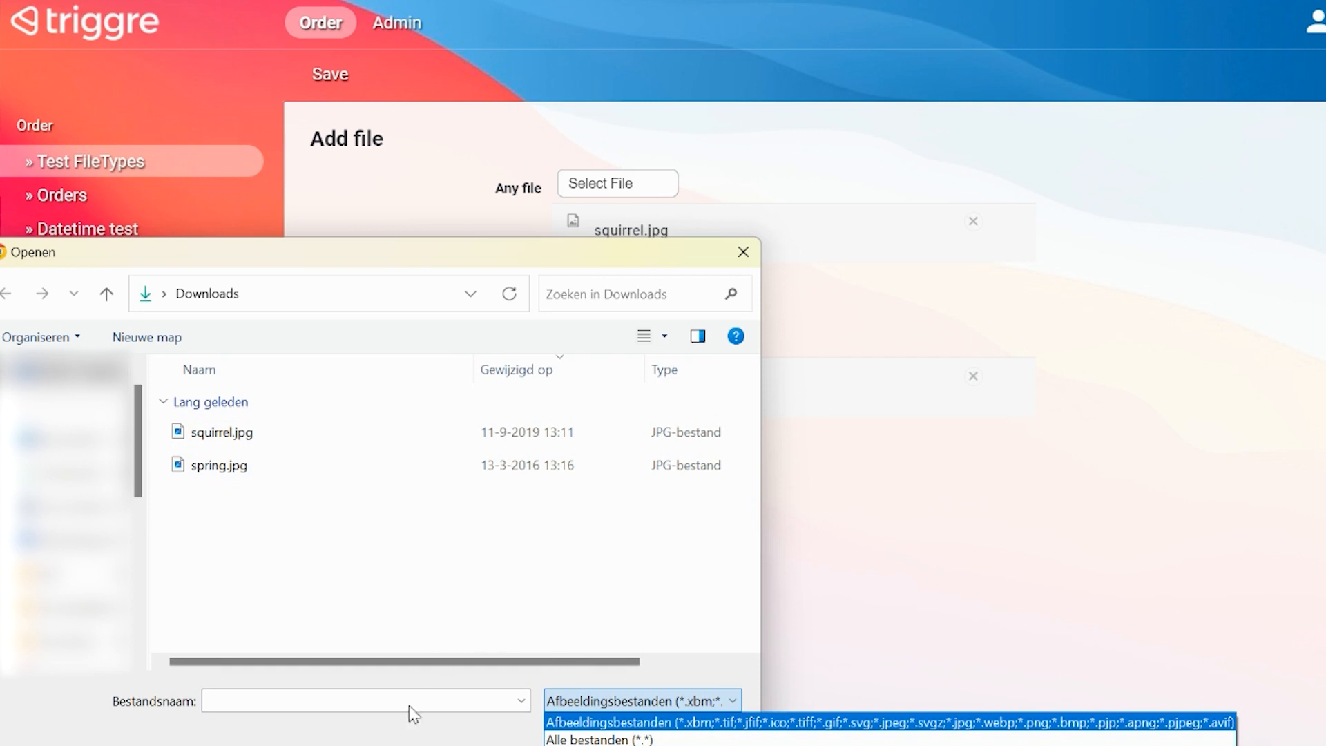
click(230, 445)
click(231, 475)
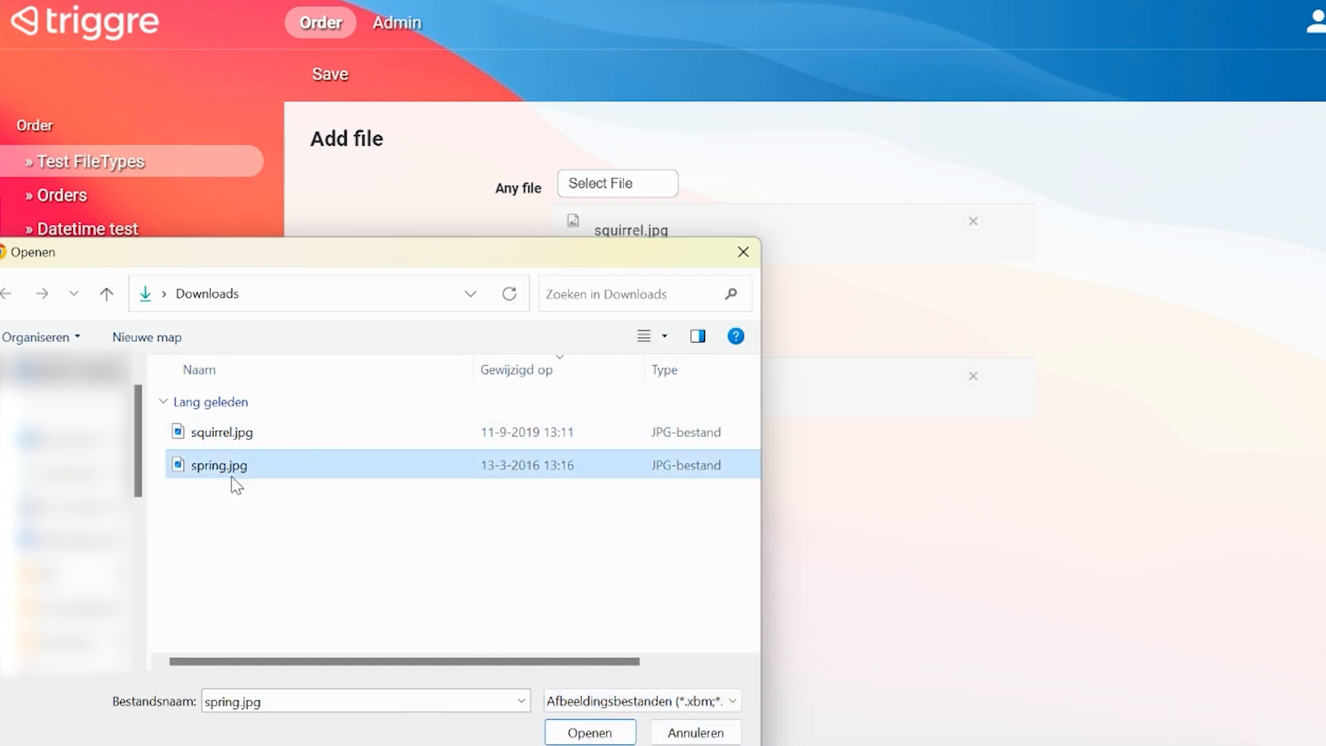
click(590, 732)
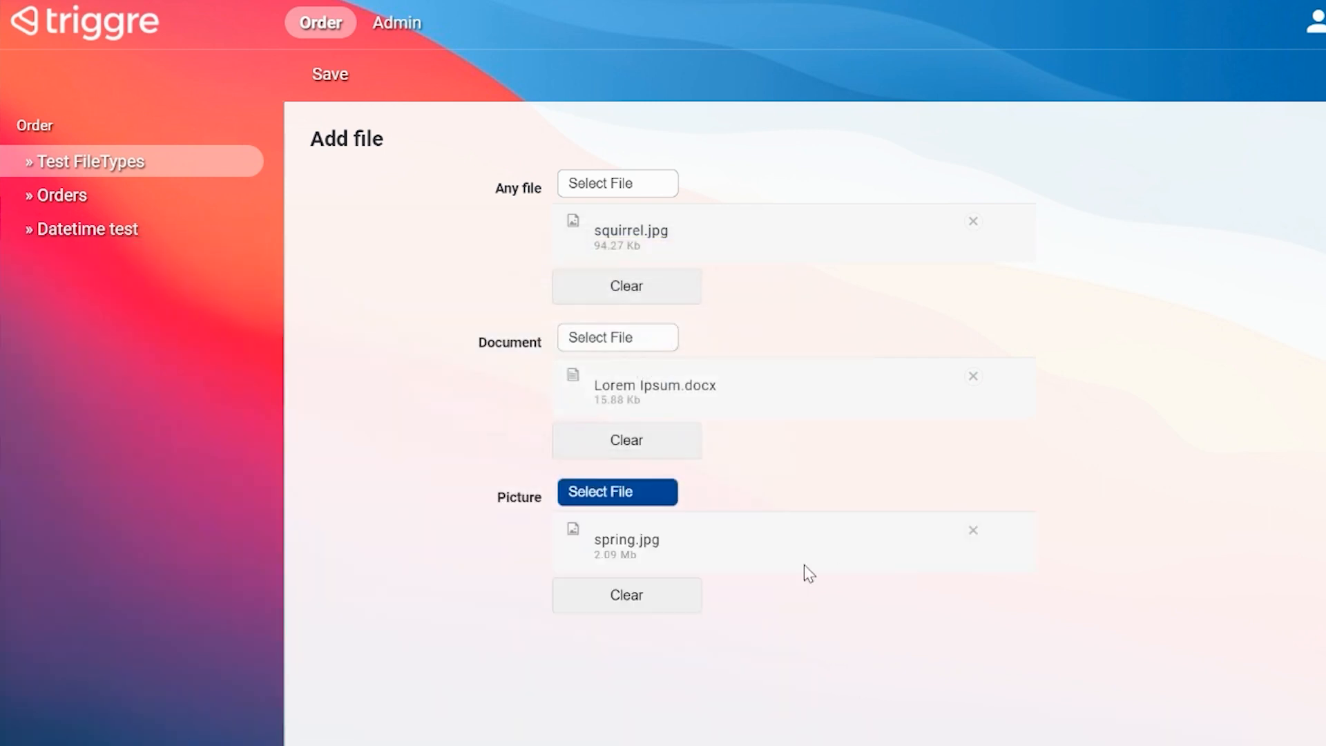
click(325, 73)
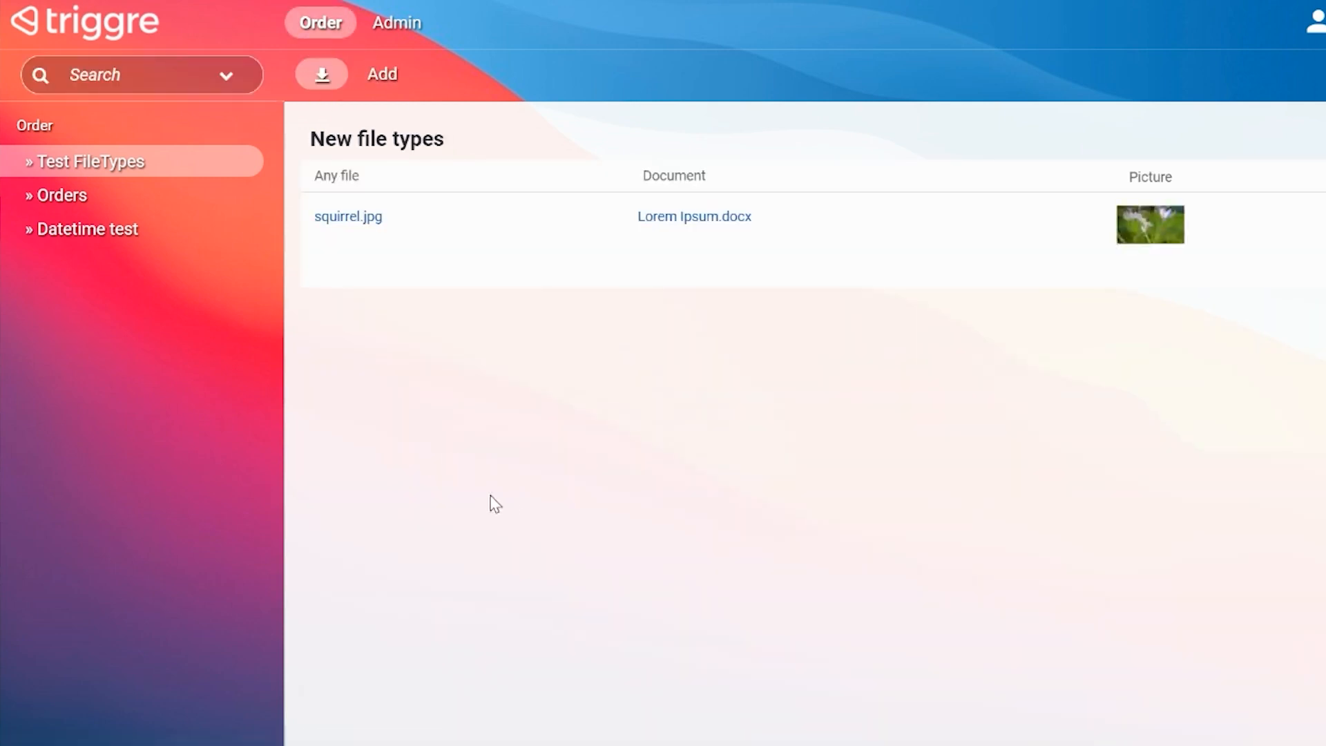
Step: Open squirrel.jpg from the saved record's row, and view its picture at full size before closing the preview
click(338, 214)
click(356, 222)
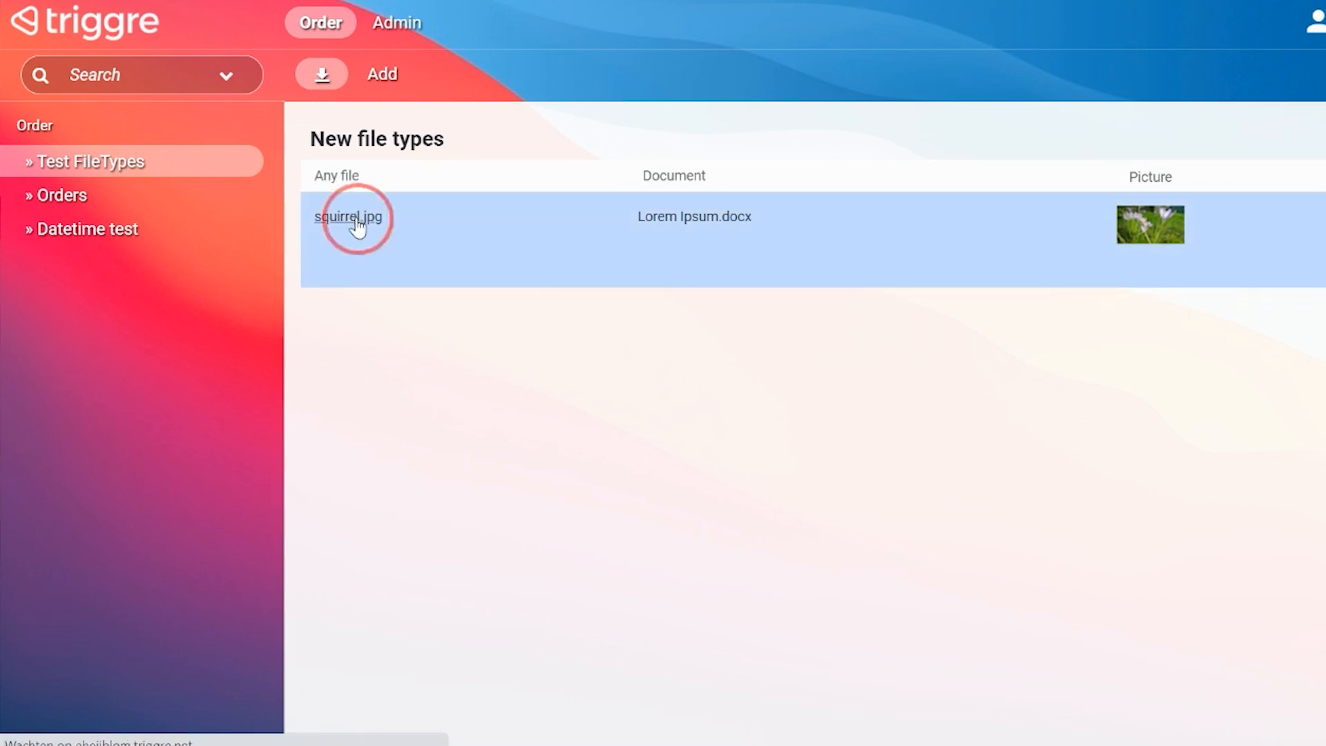
click(772, 345)
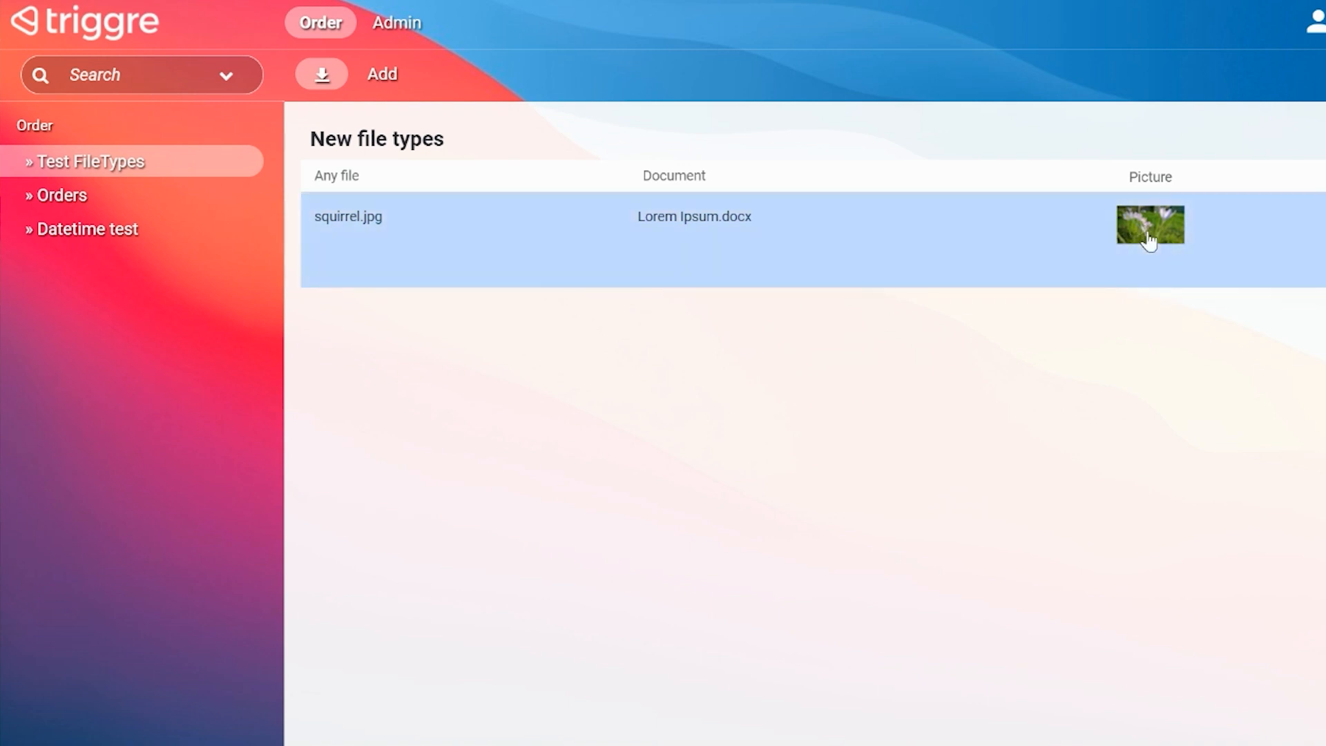
click(1149, 232)
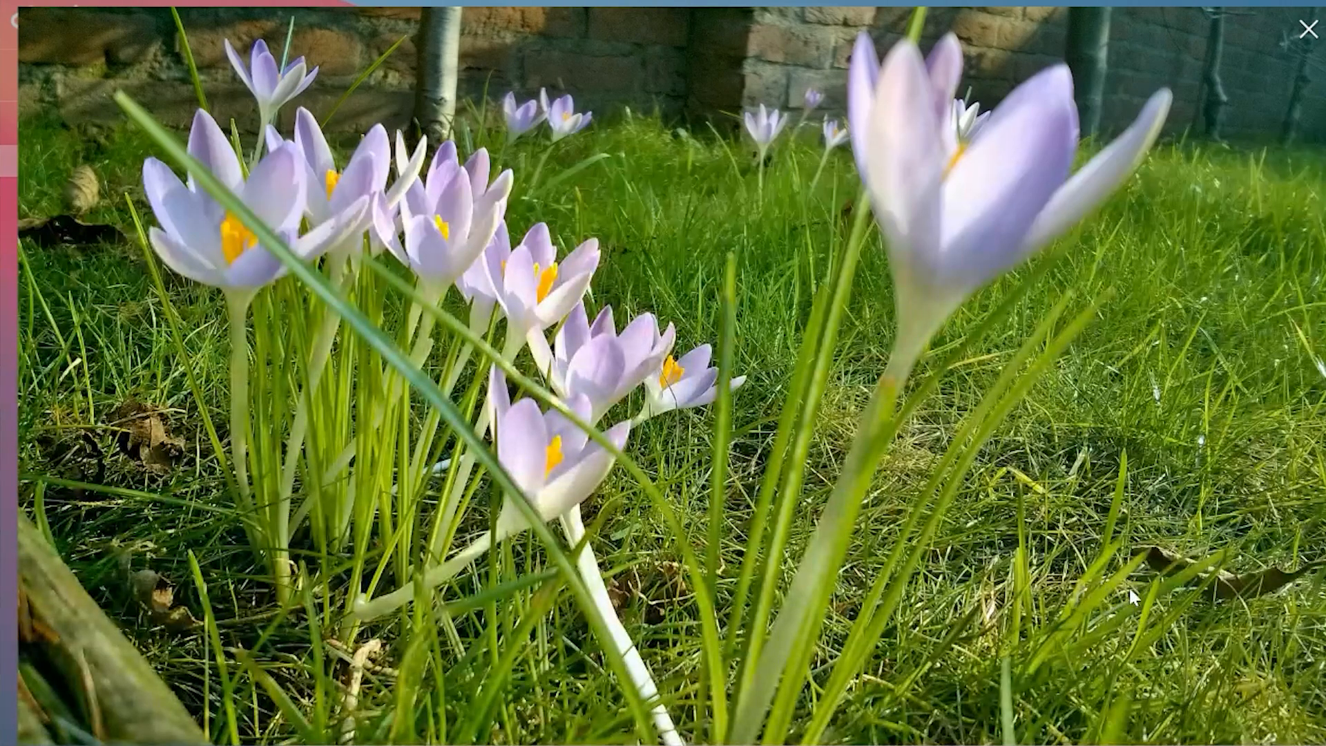
click(1307, 31)
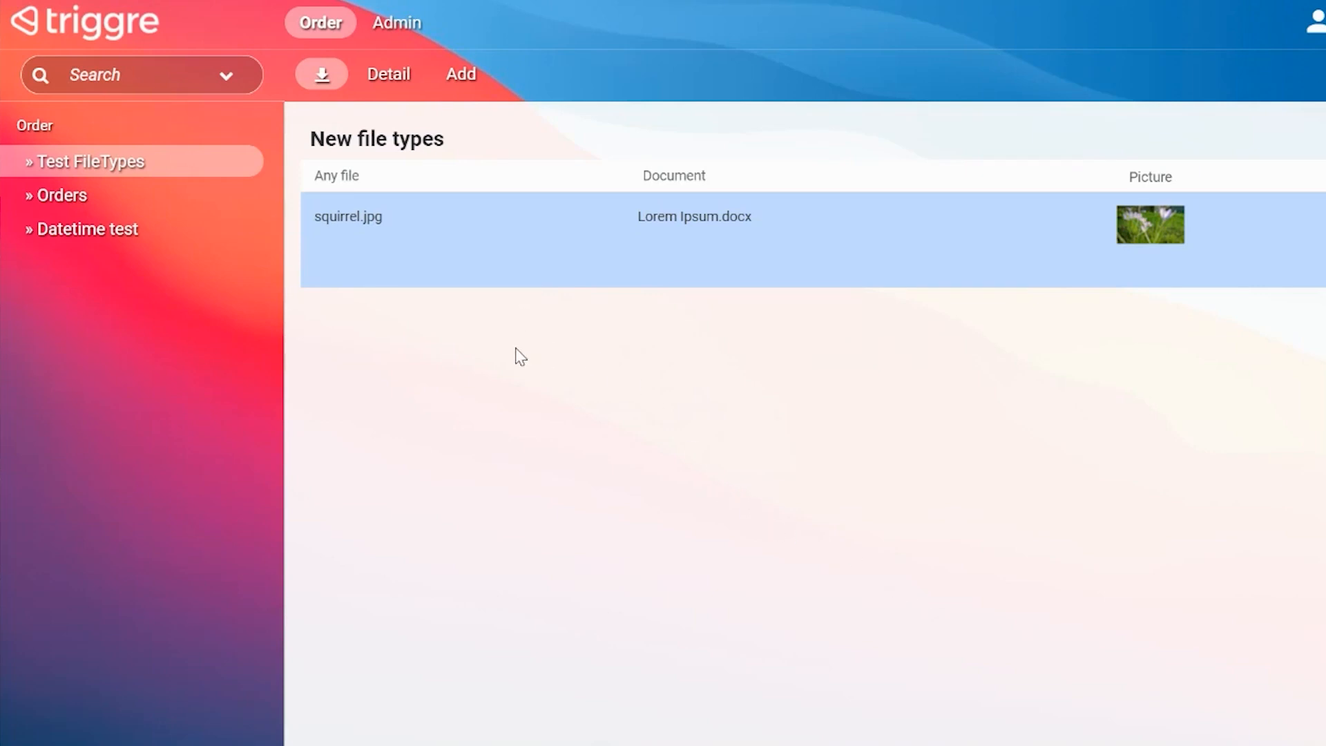
Step: Open the record's detail page and examine its file links, the picture icon and the full-size picture
click(398, 77)
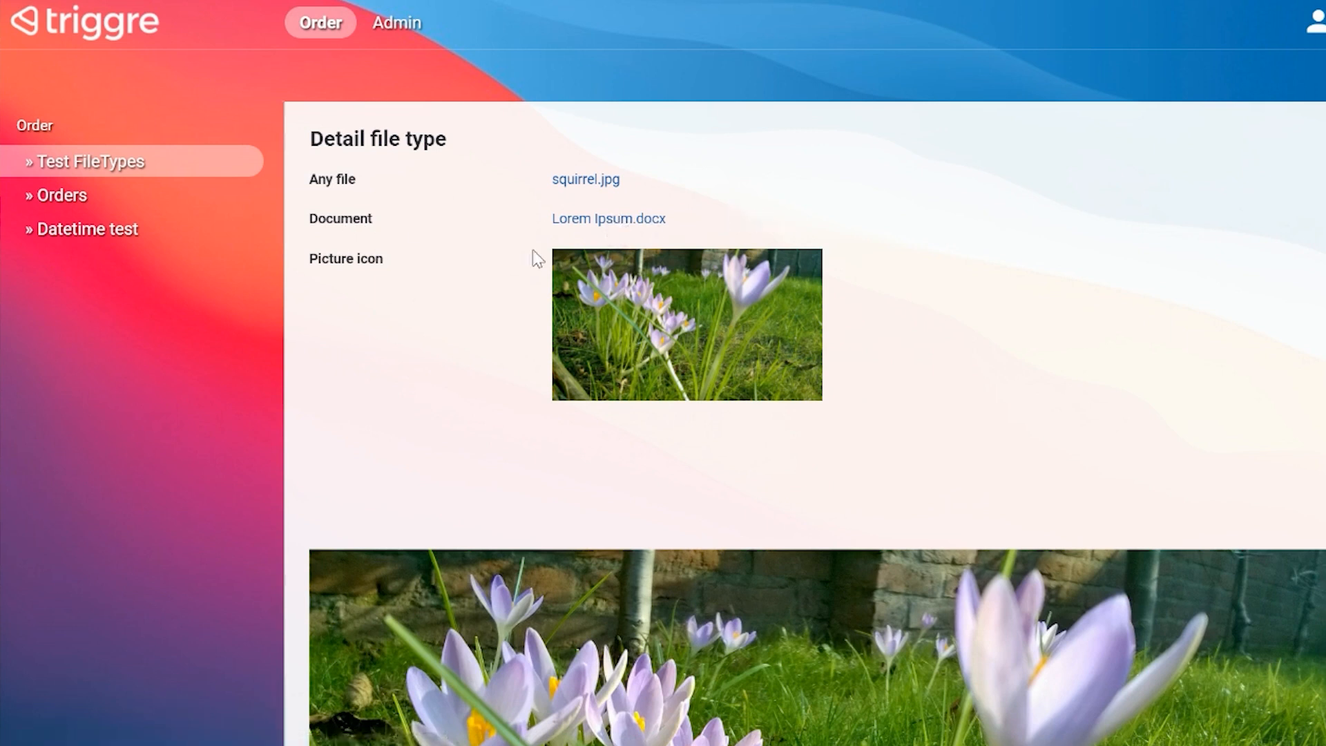
drag(321, 261, 353, 263)
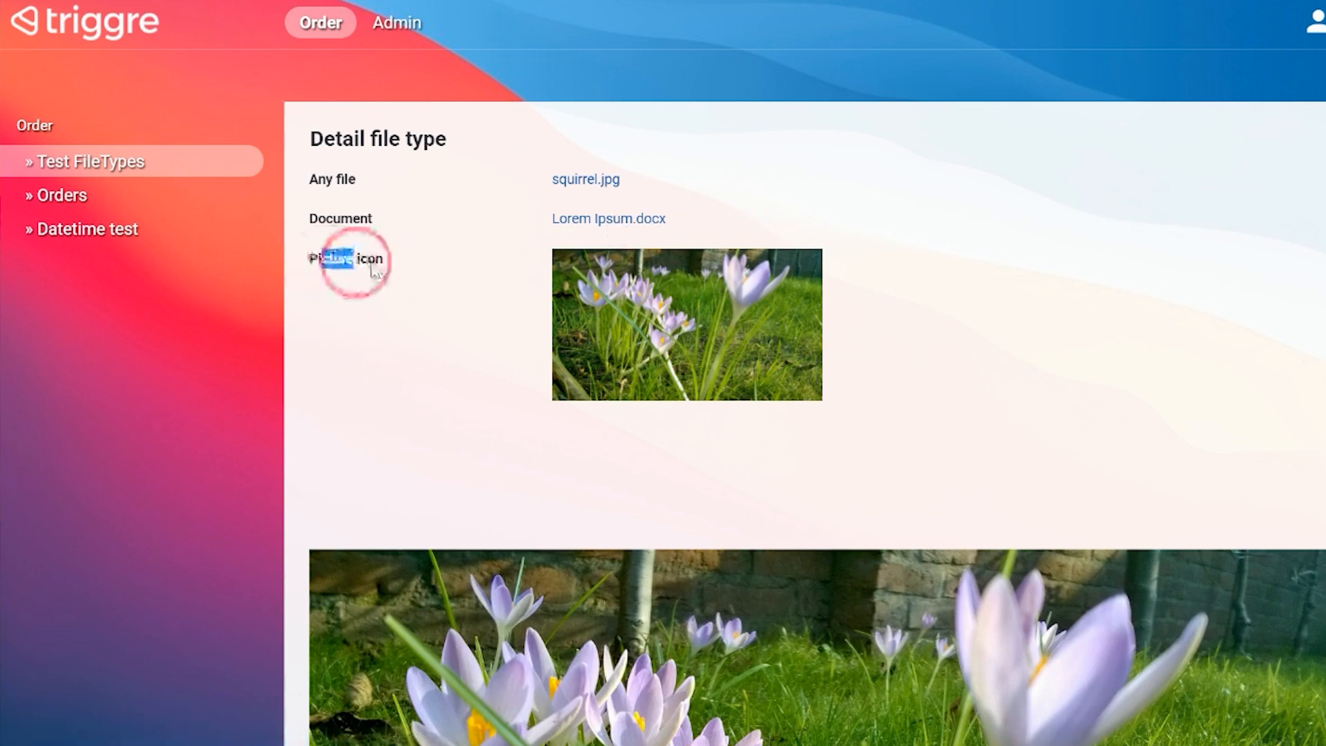
click(373, 266)
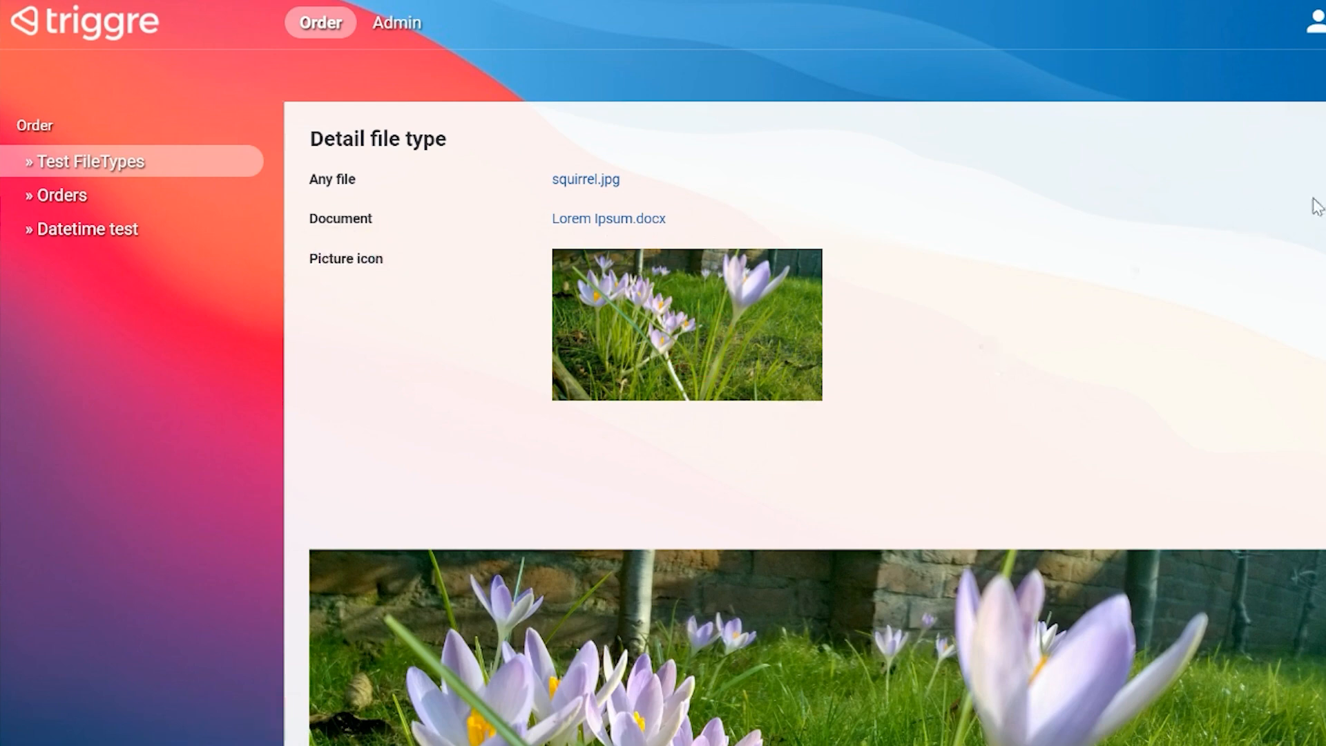
scroll(1321, 207, down, 5)
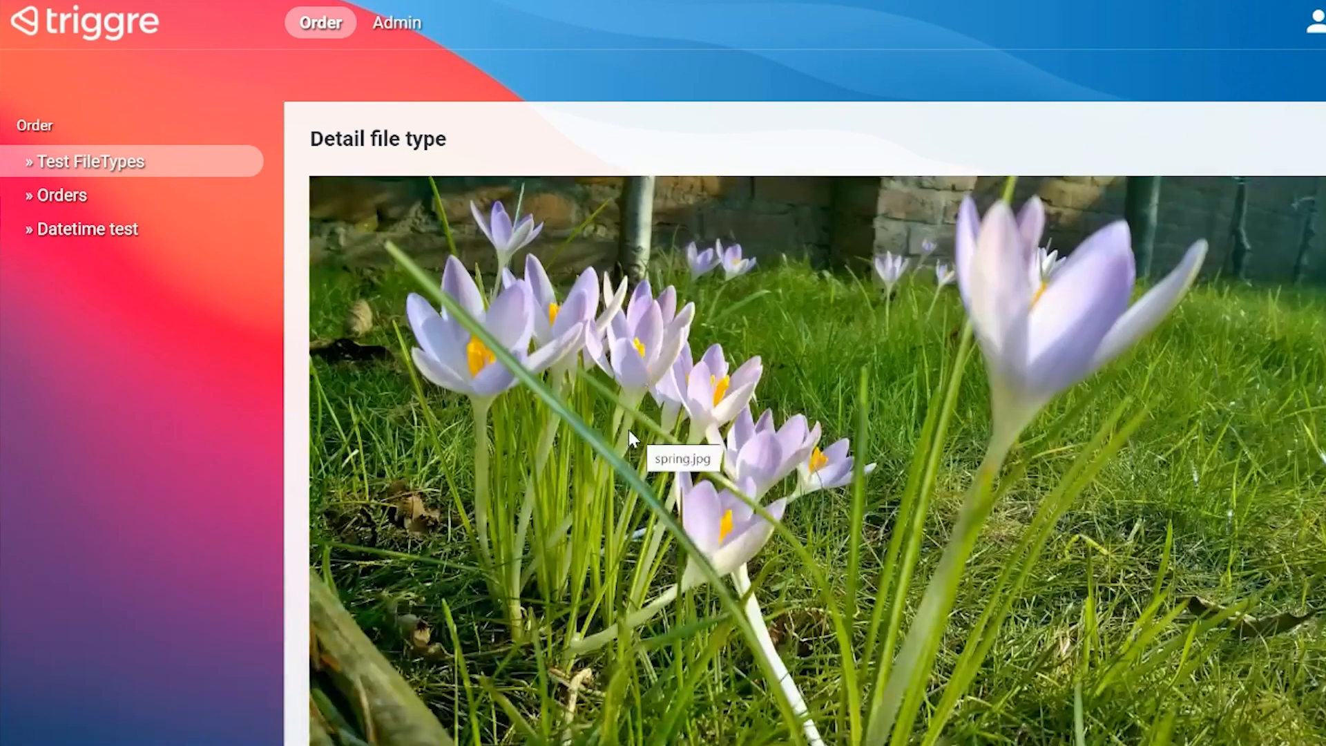
scroll(542, 357, up, 5)
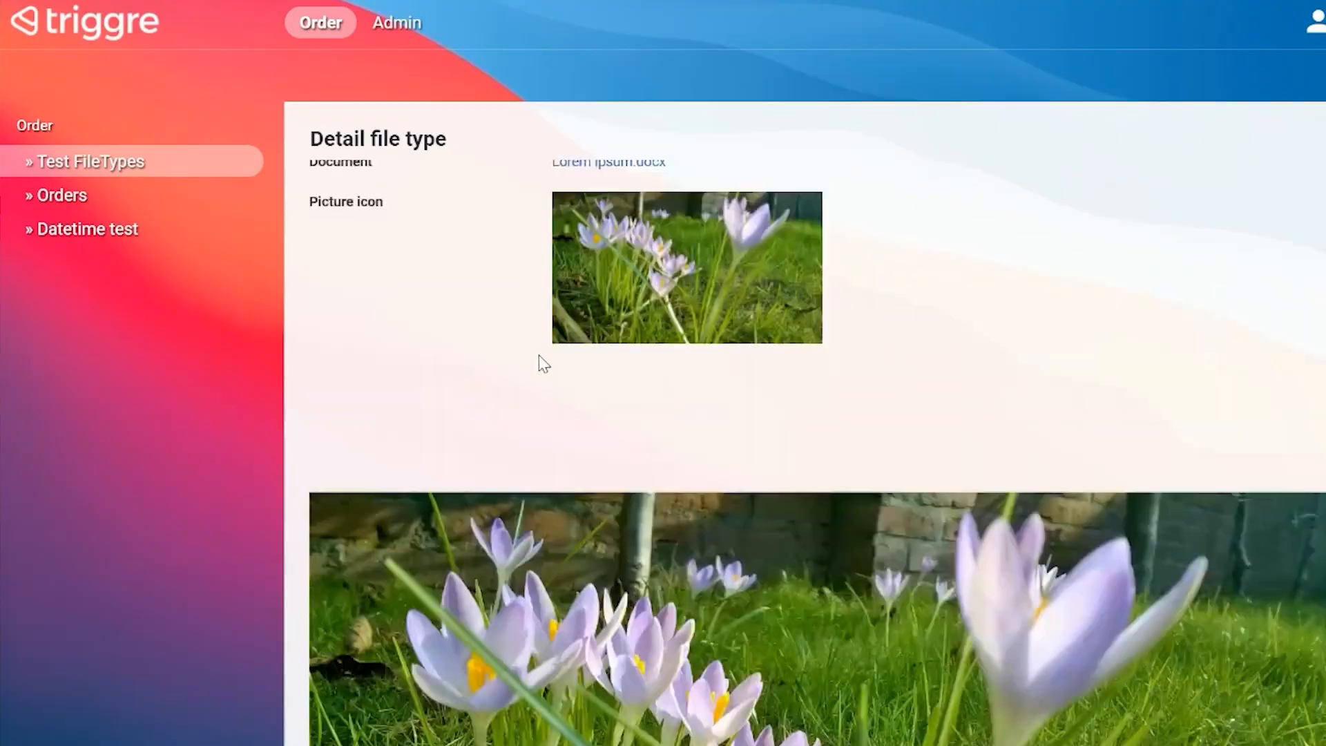